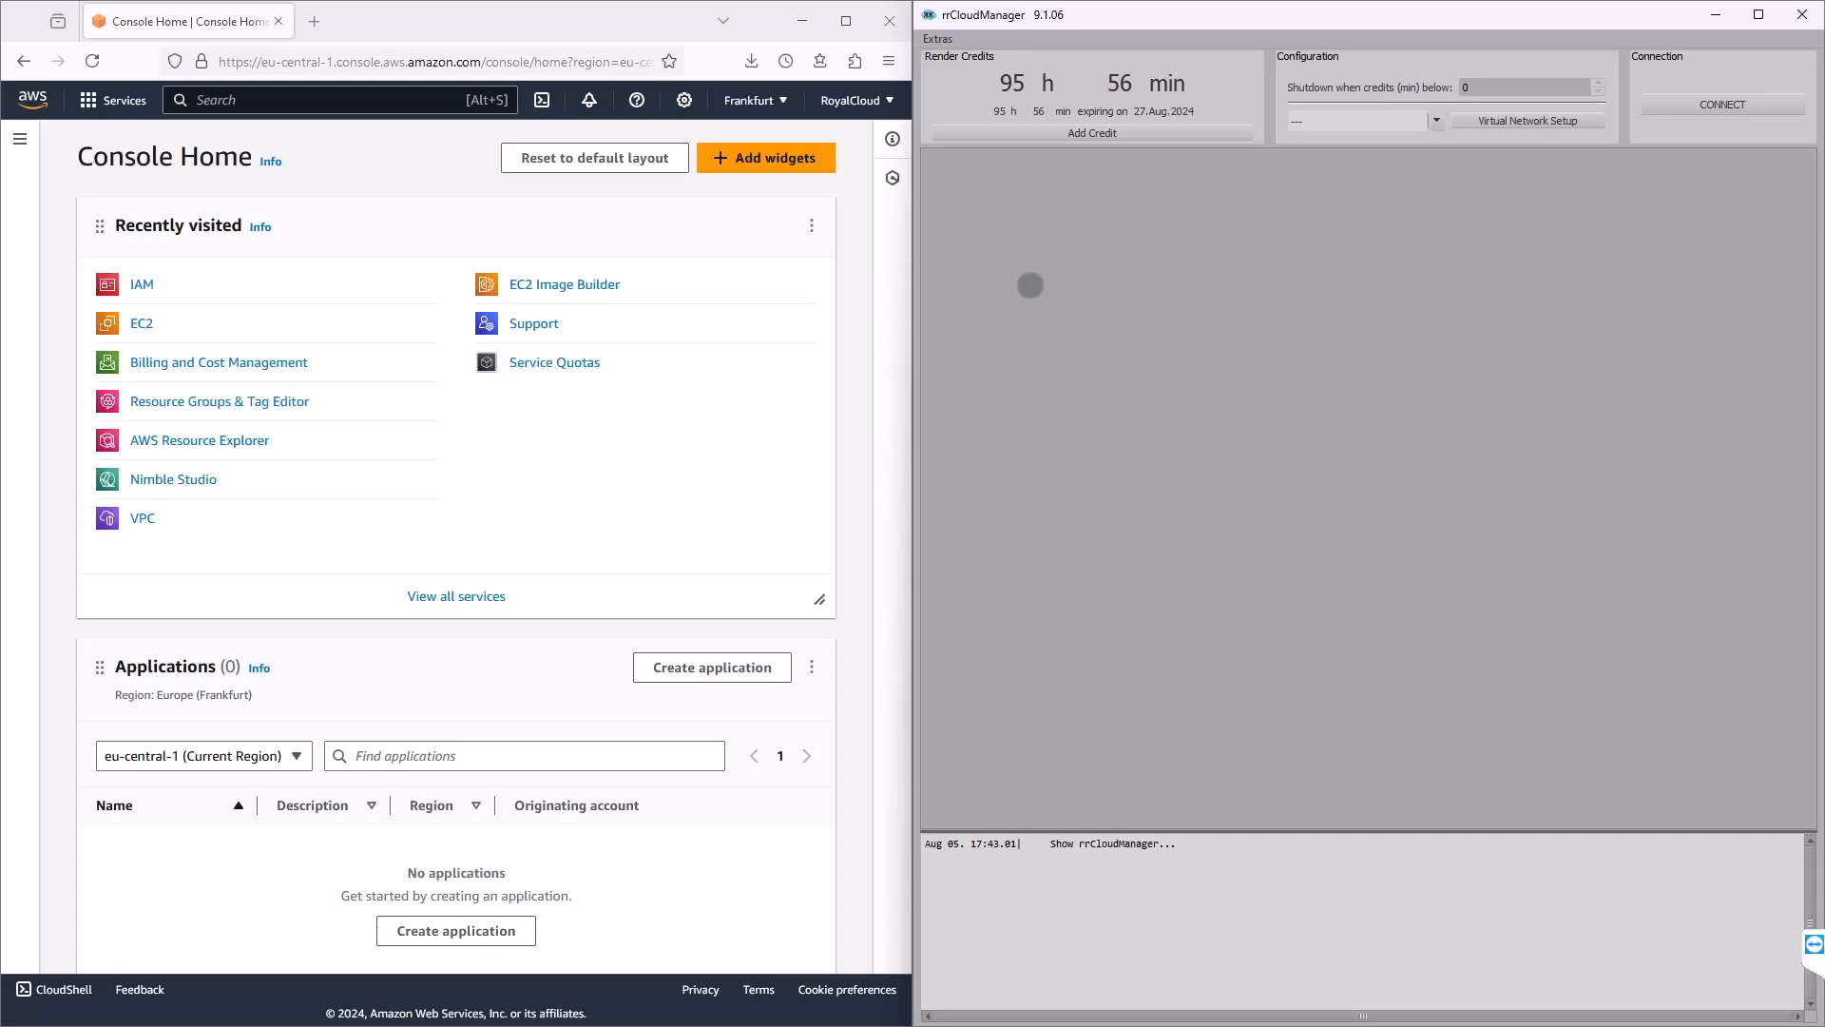
- Add a cloud provider named AwsTut in the cloud settings and set its type to Provider Plugin
{"action": "left_click", "coordinate": [940, 38]}
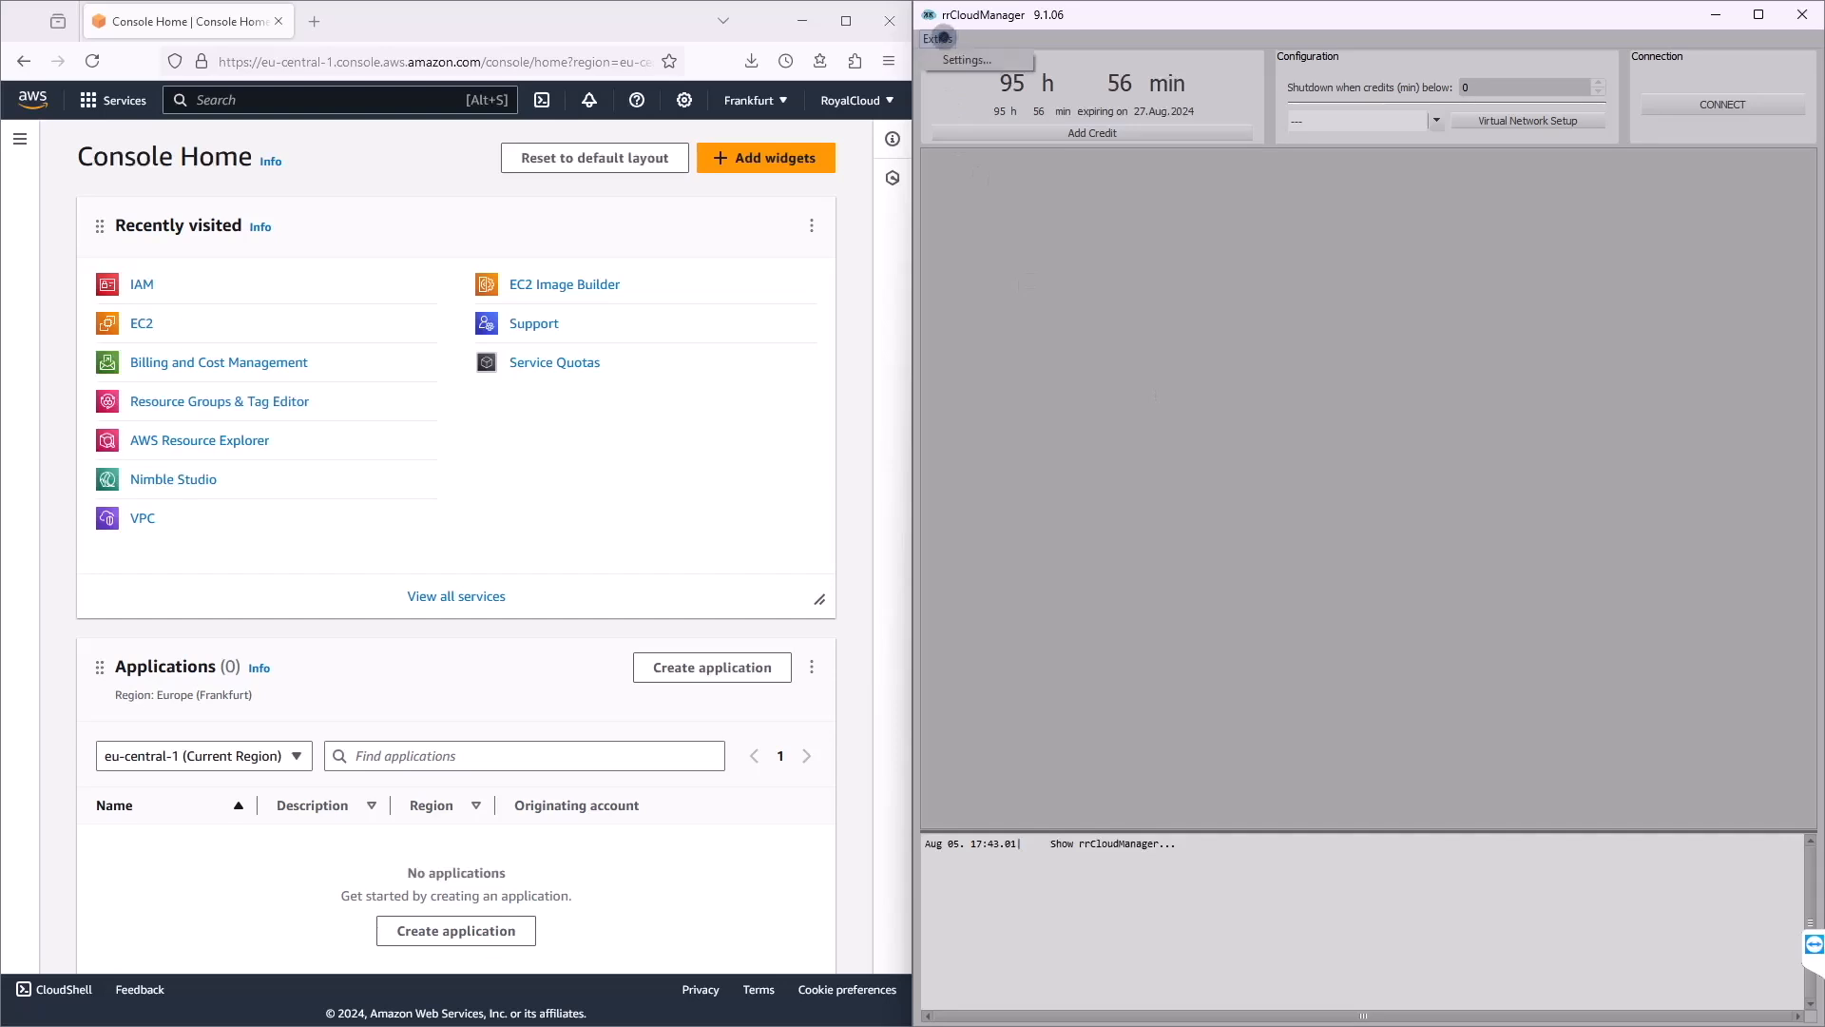
{"action": "left_click", "coordinate": [951, 59]}
{"action": "left_click_drag", "start_coordinate": [953, 134], "coordinate": [1172, 37]}
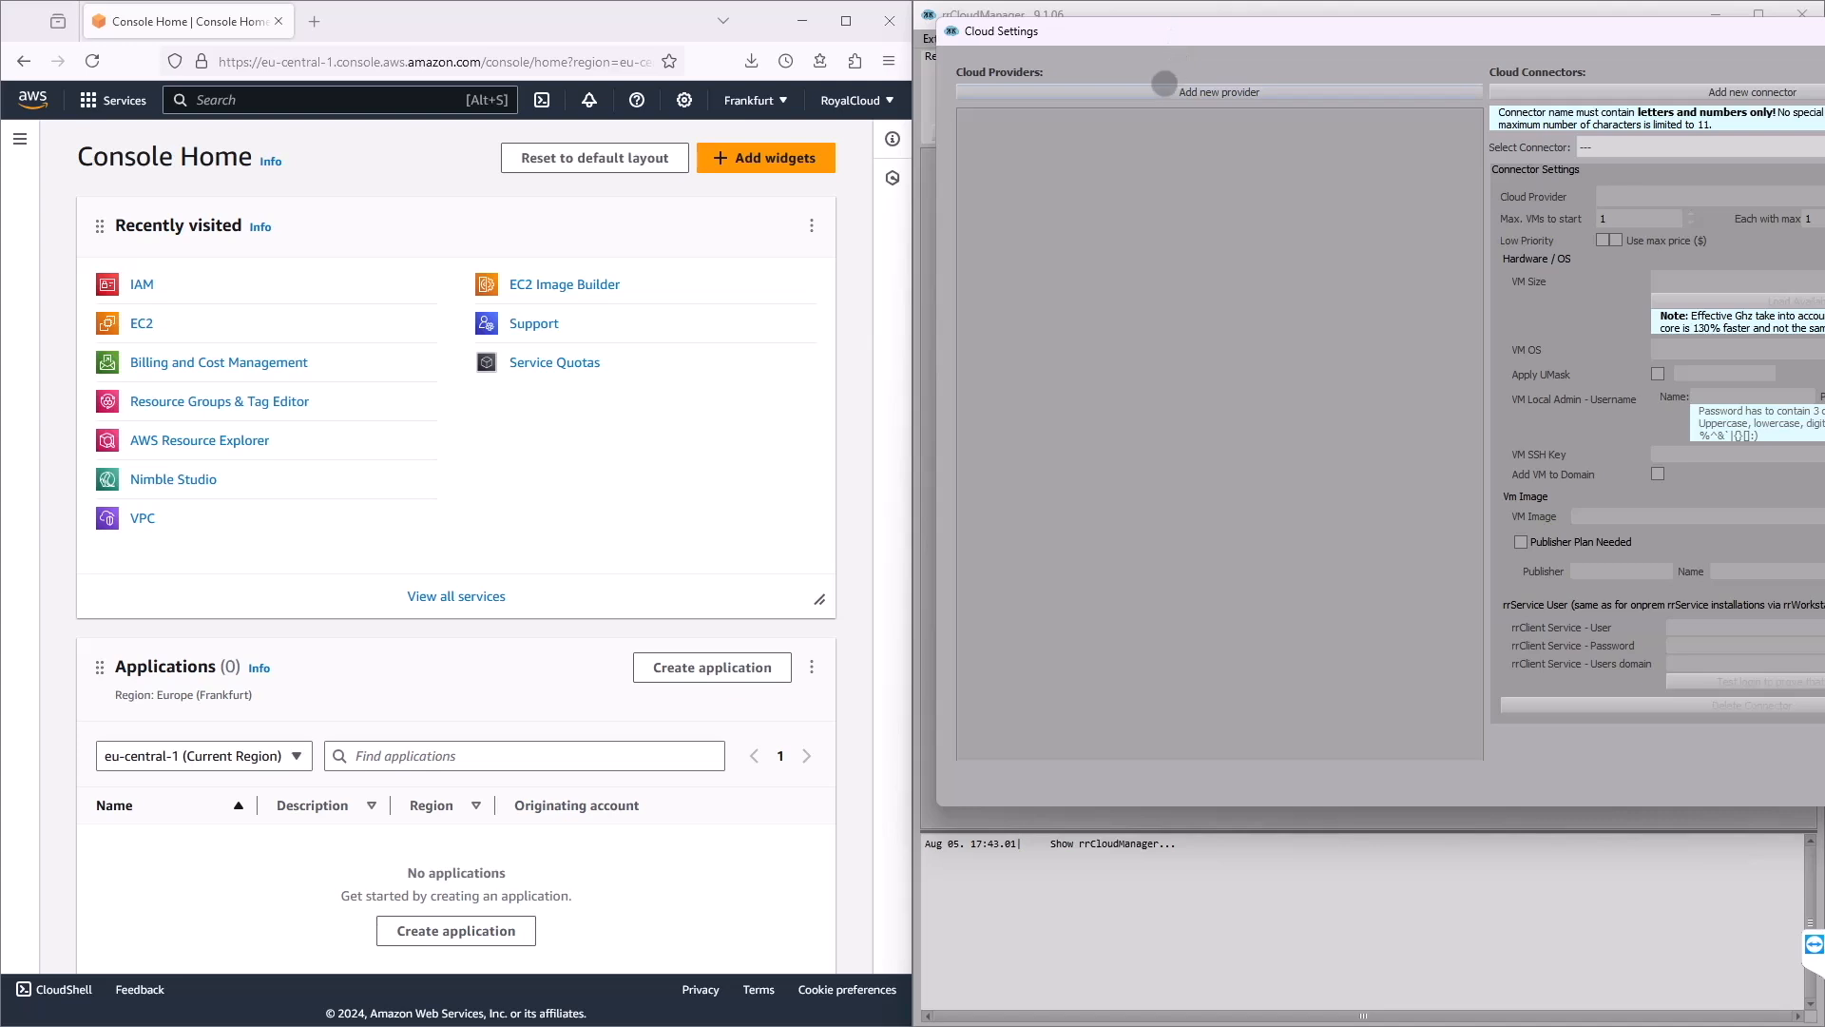
{"action": "left_click", "coordinate": [1163, 93]}
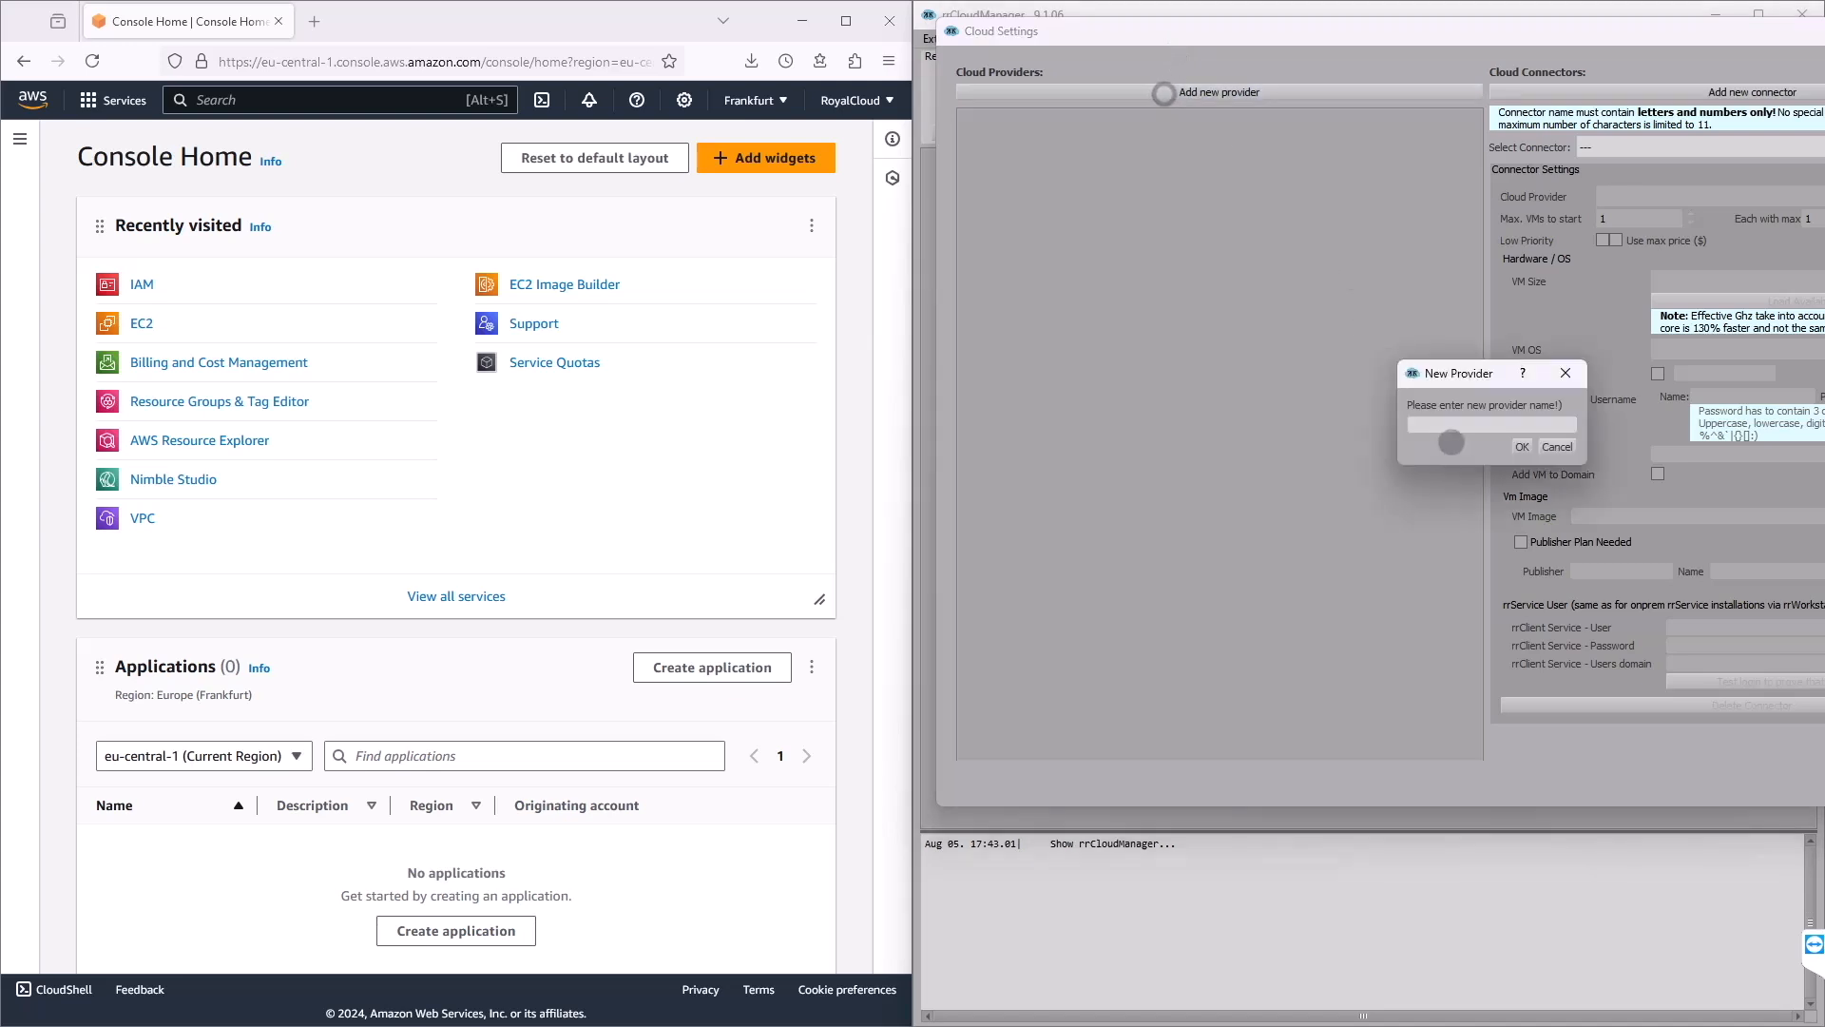
{"action": "type", "text": "AwsTut"}
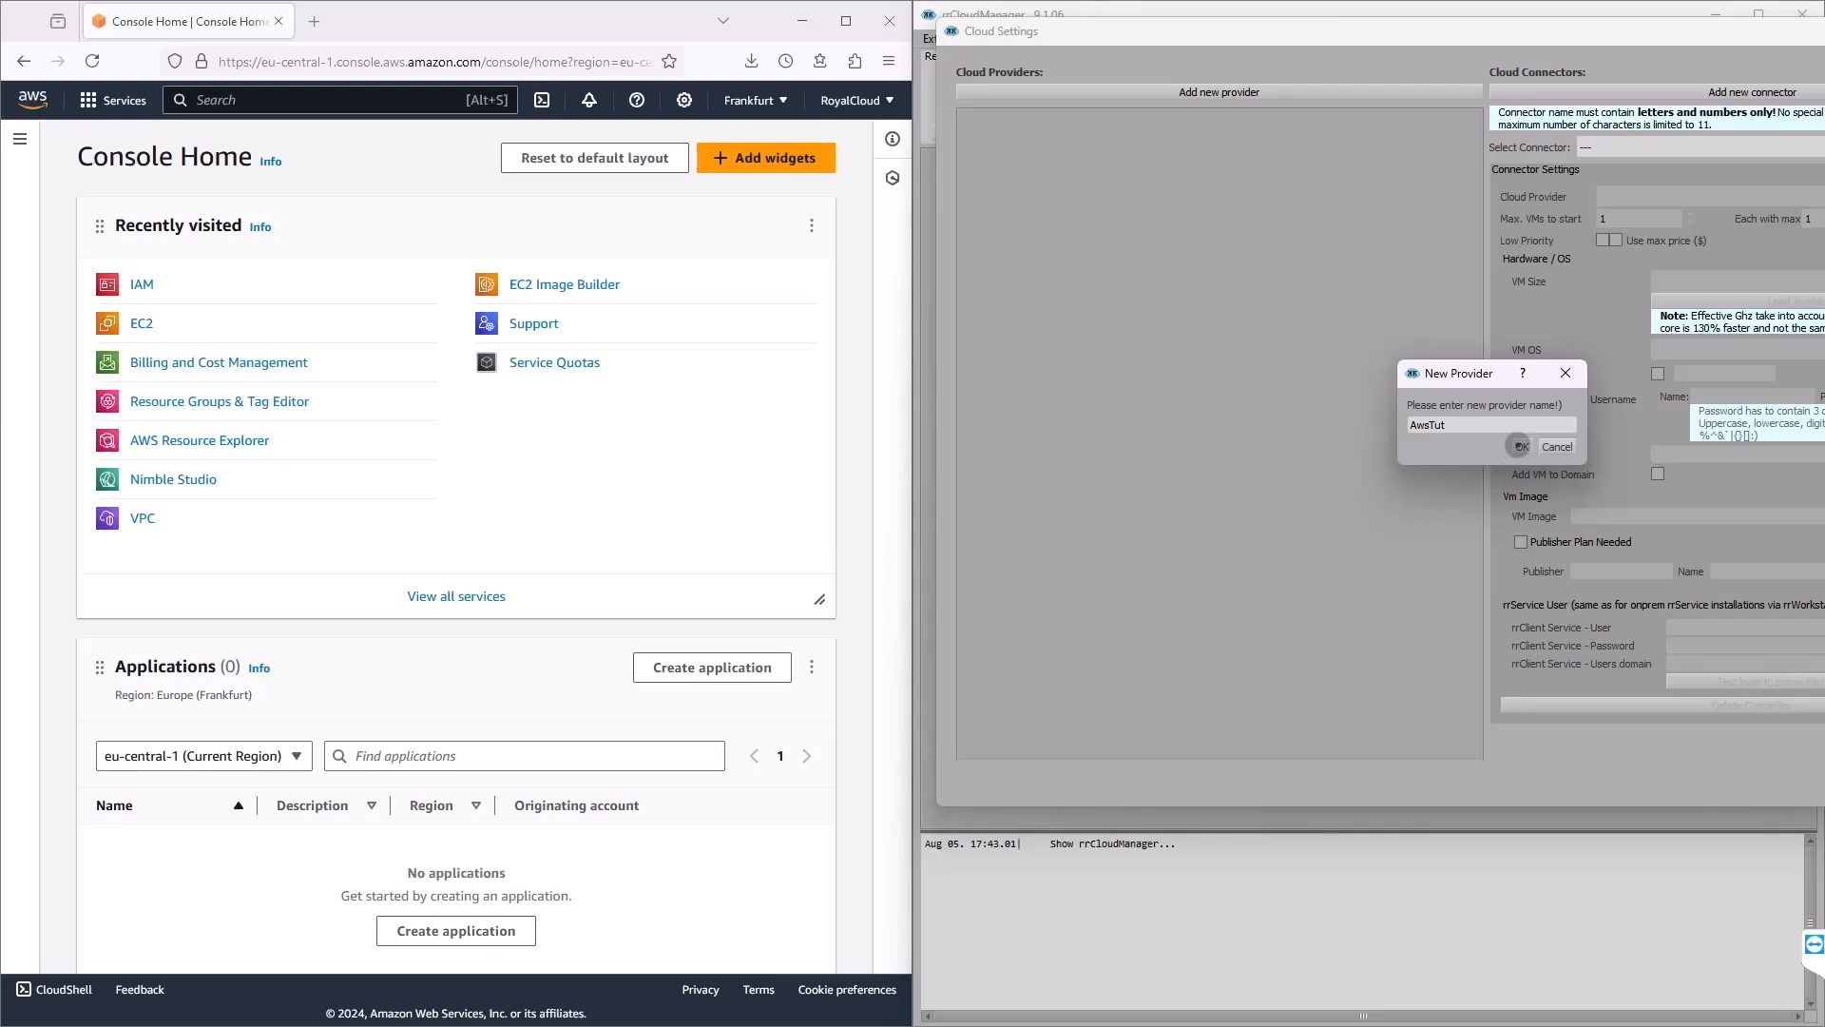
{"action": "left_click", "coordinate": [1518, 446]}
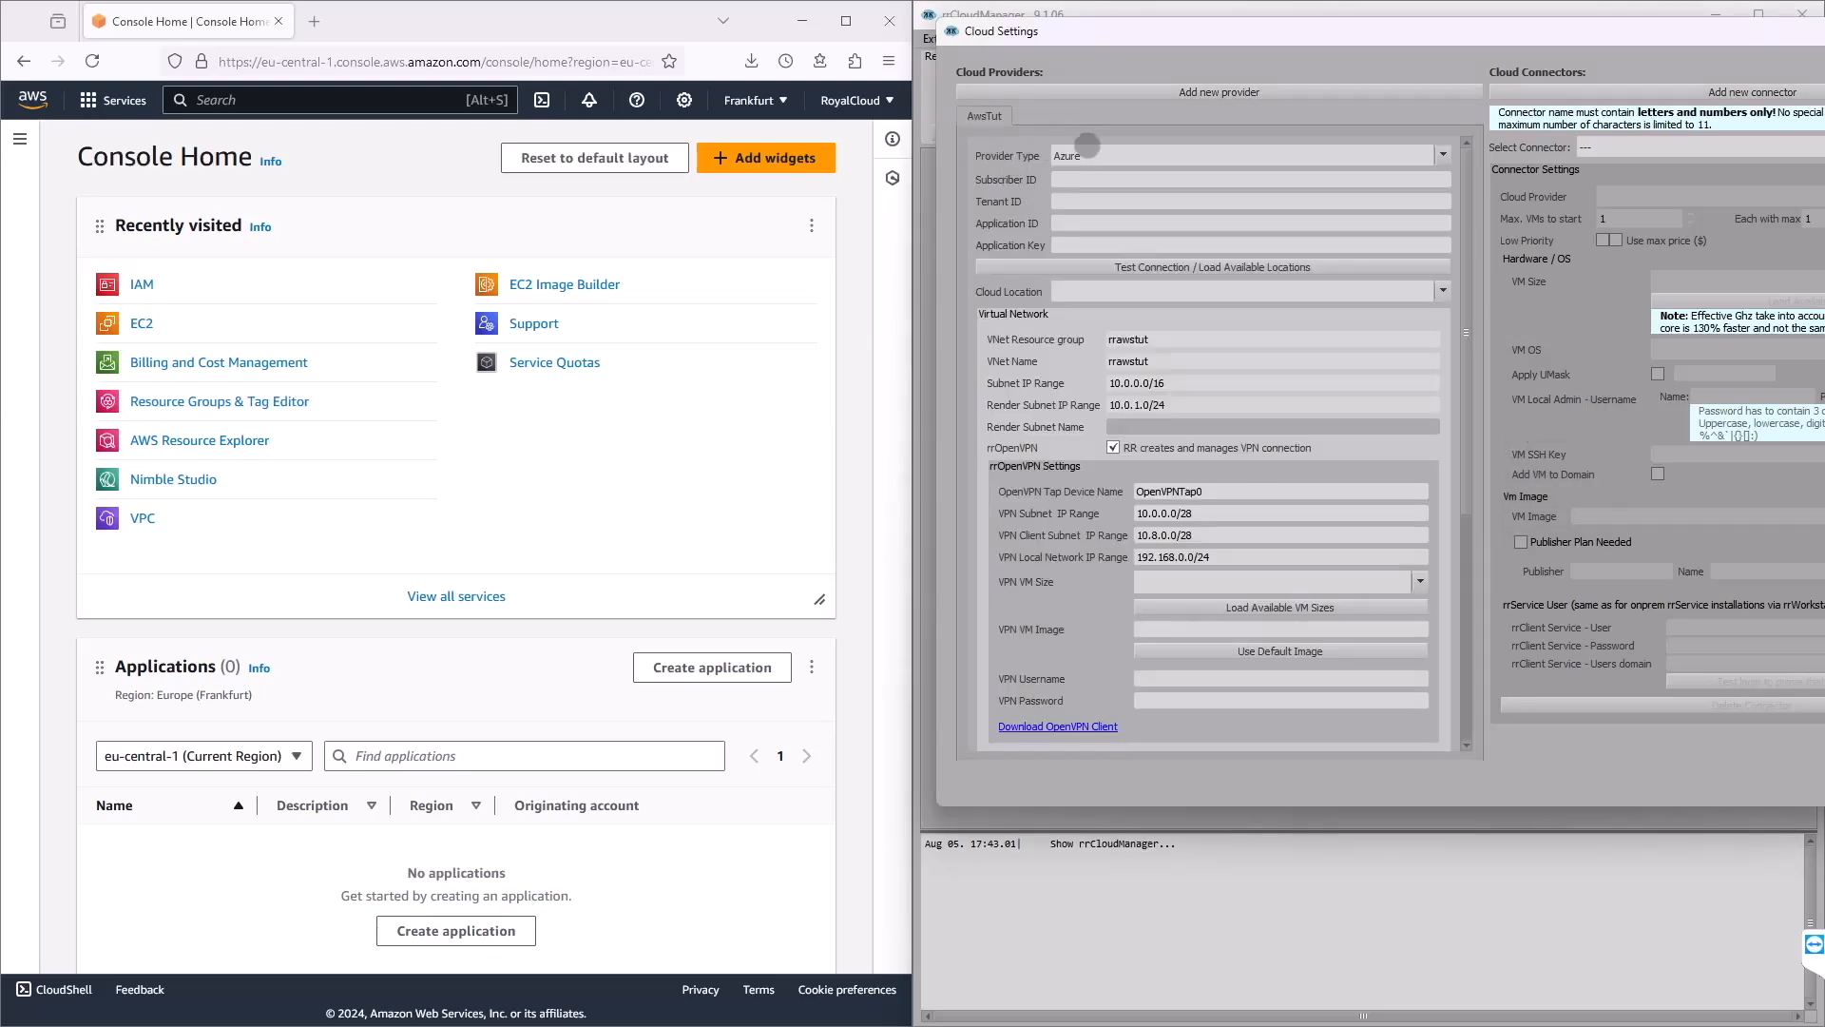
{"action": "left_click", "coordinate": [1090, 152]}
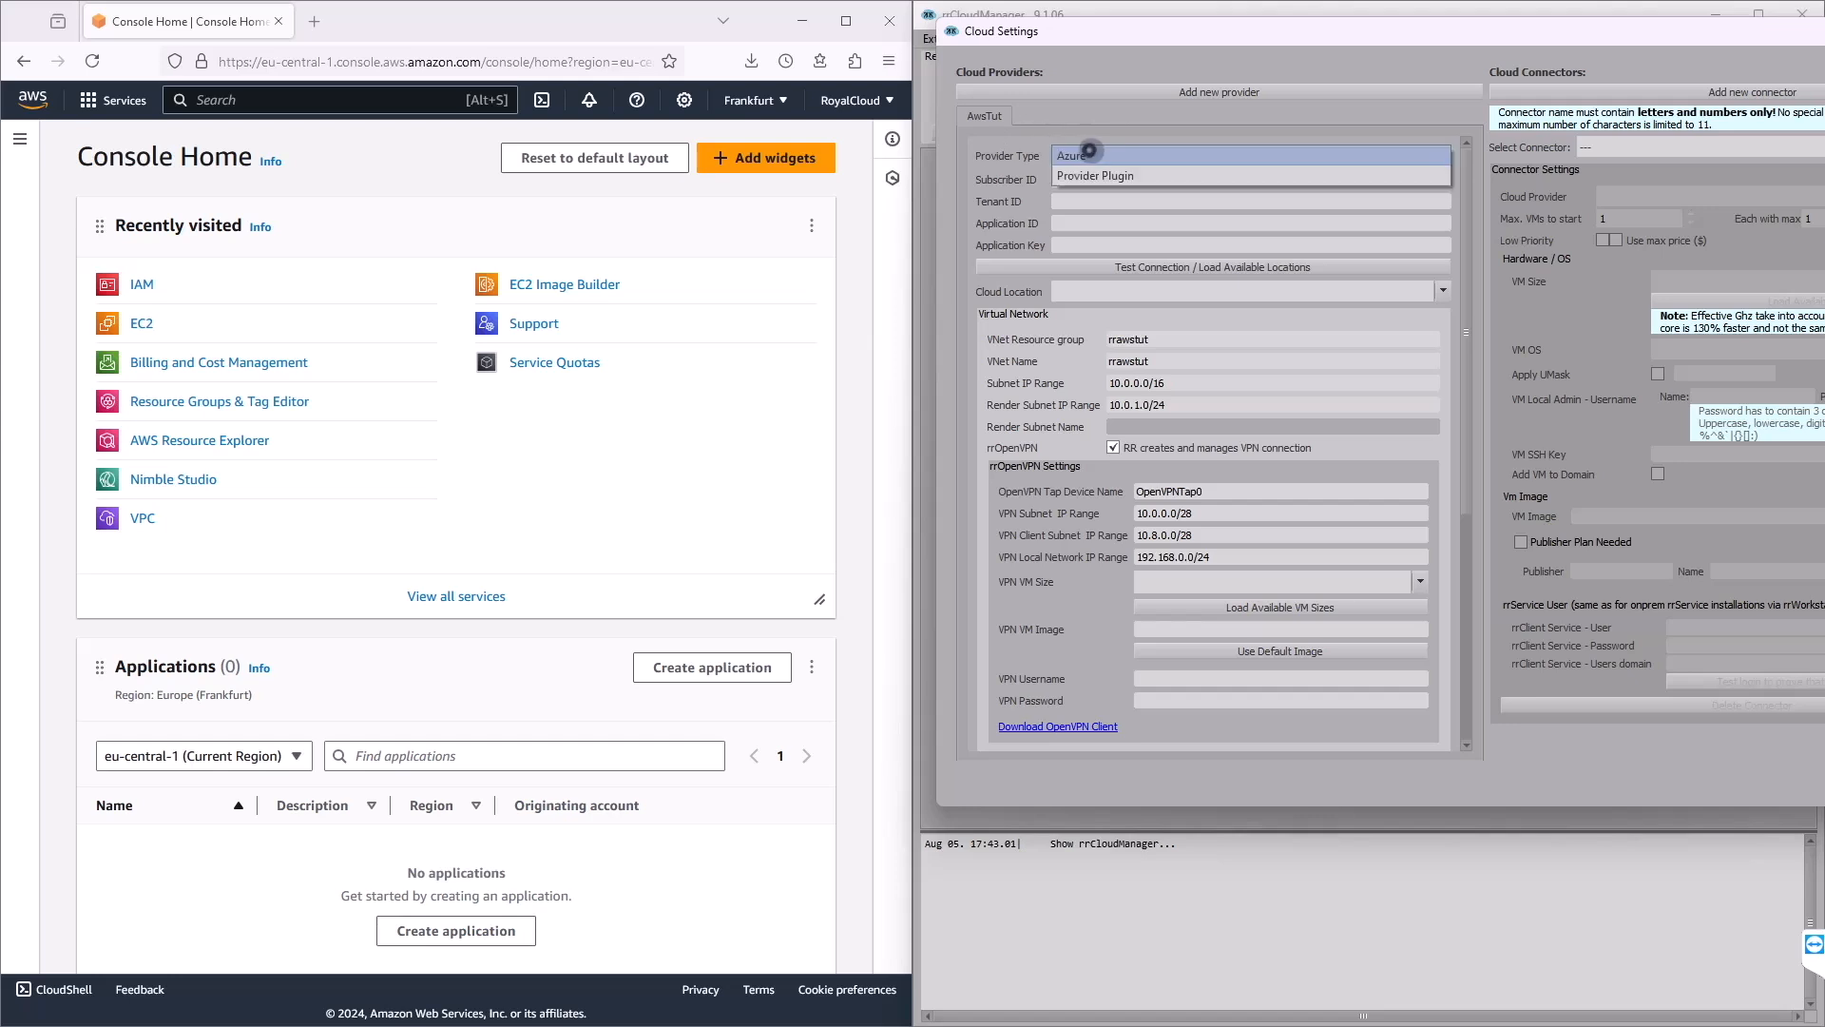
{"action": "left_click", "coordinate": [1093, 176]}
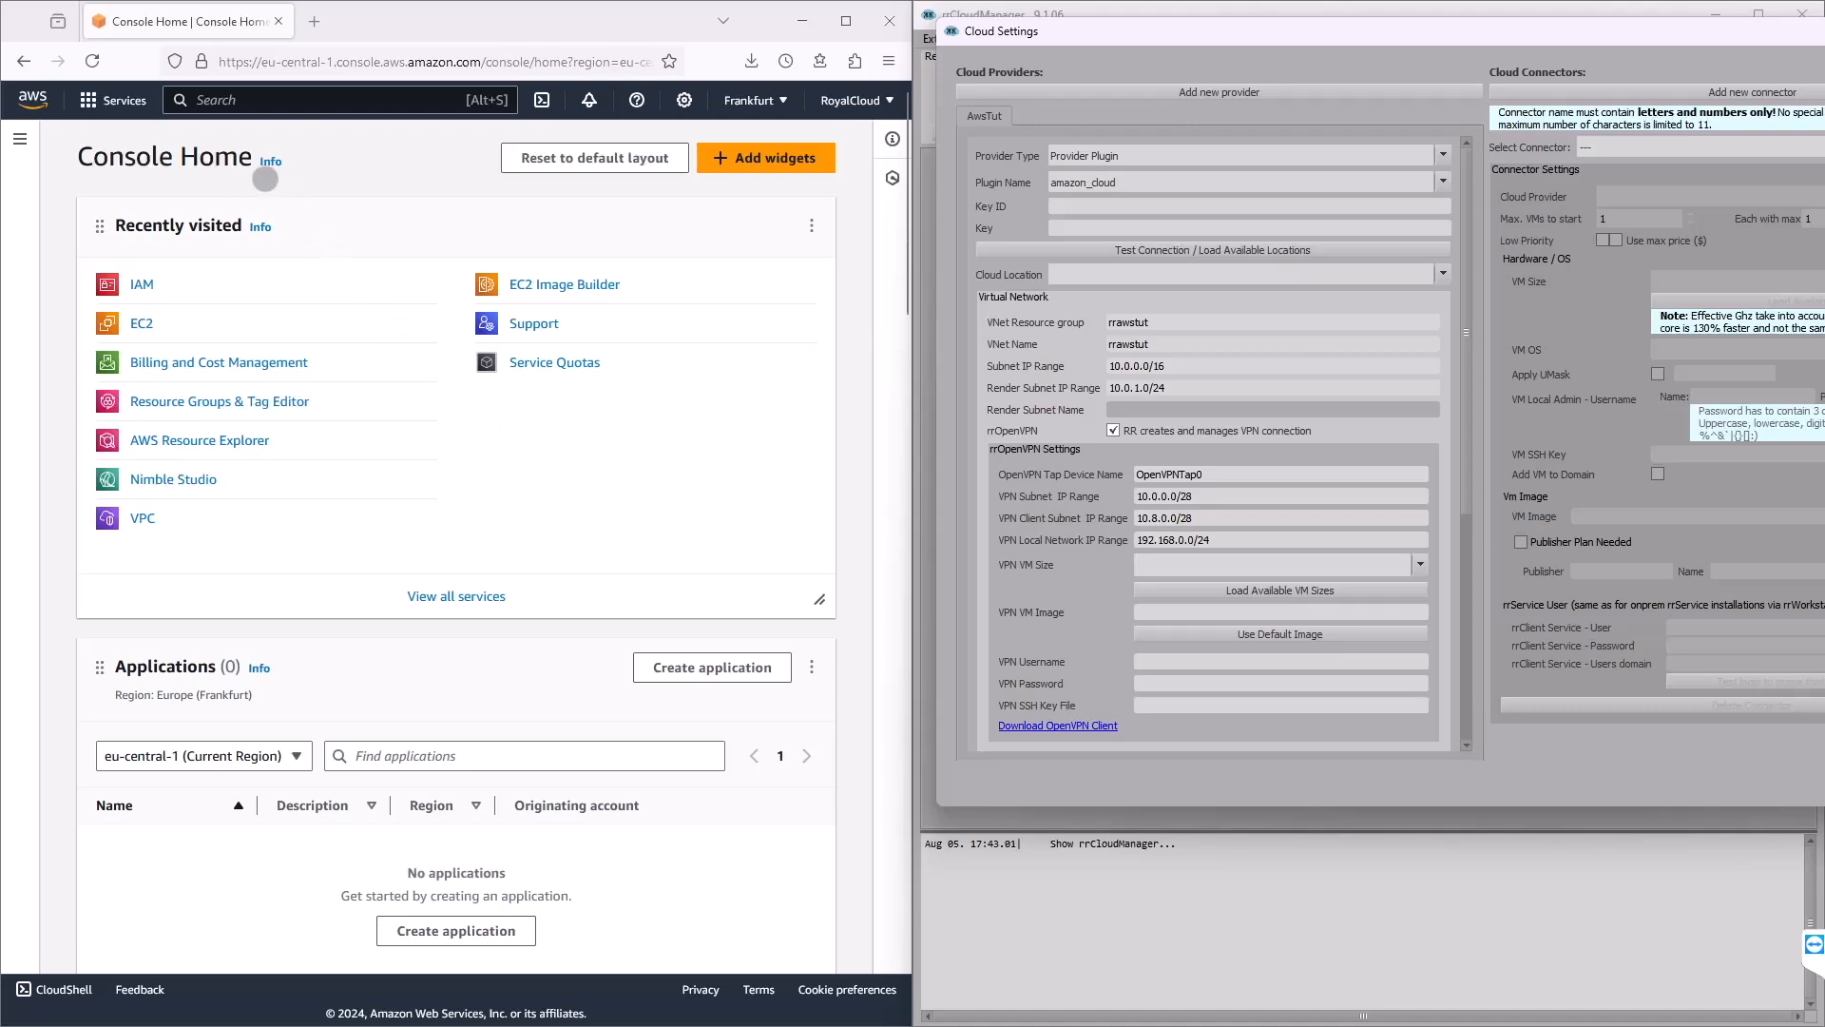
- Switch to the AWS console and open the royalrender user in IAM
{"action": "left_click", "coordinate": [113, 100]}
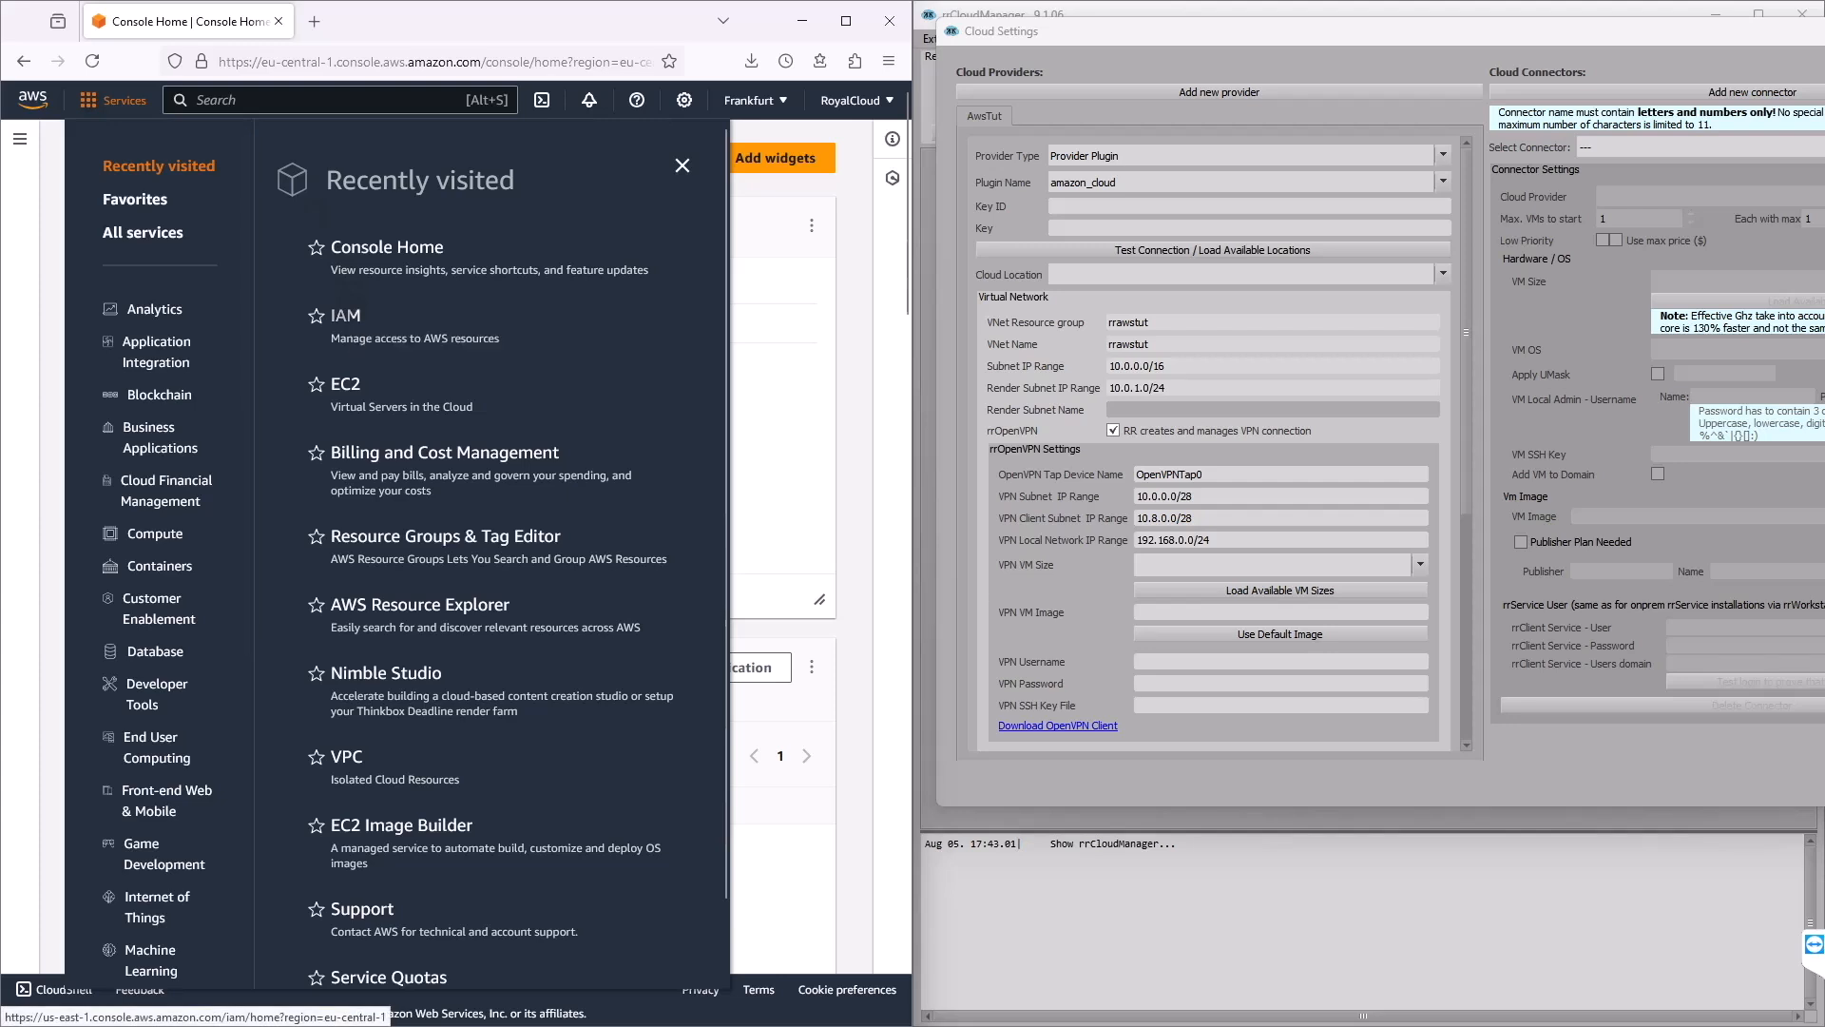
{"action": "left_click", "coordinate": [371, 332]}
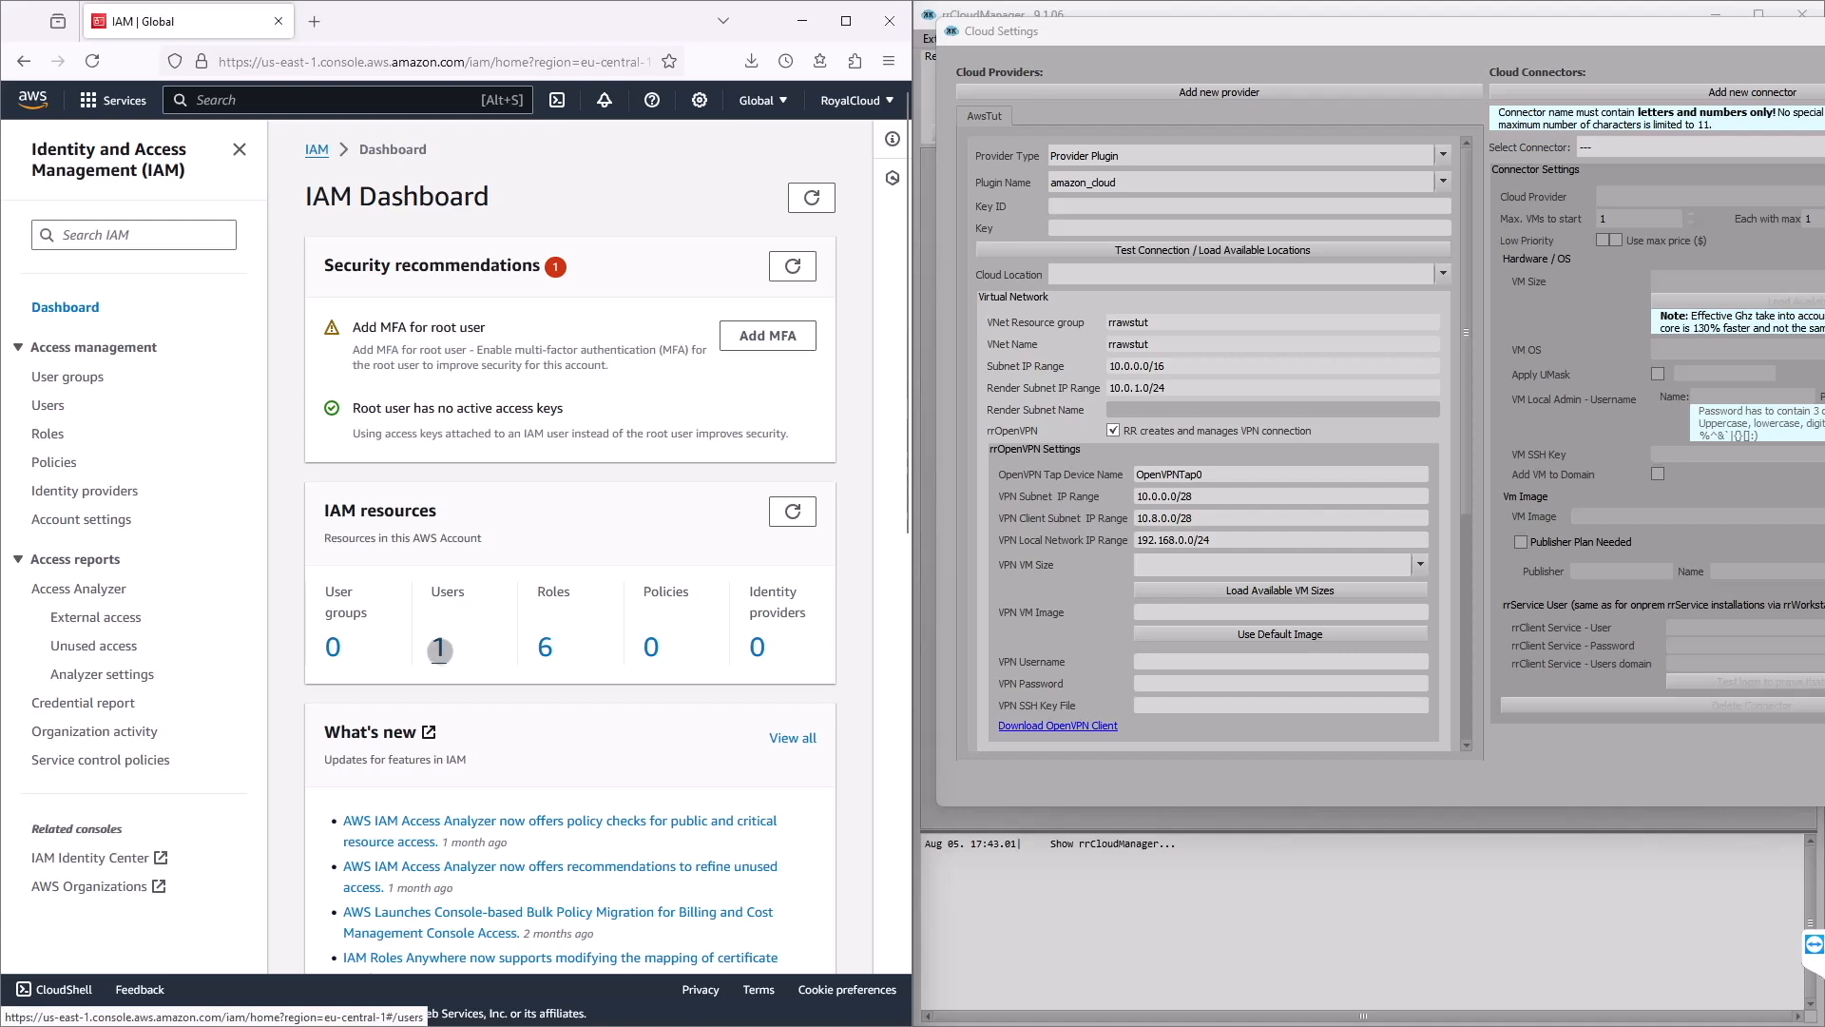
{"action": "left_click", "coordinate": [438, 649]}
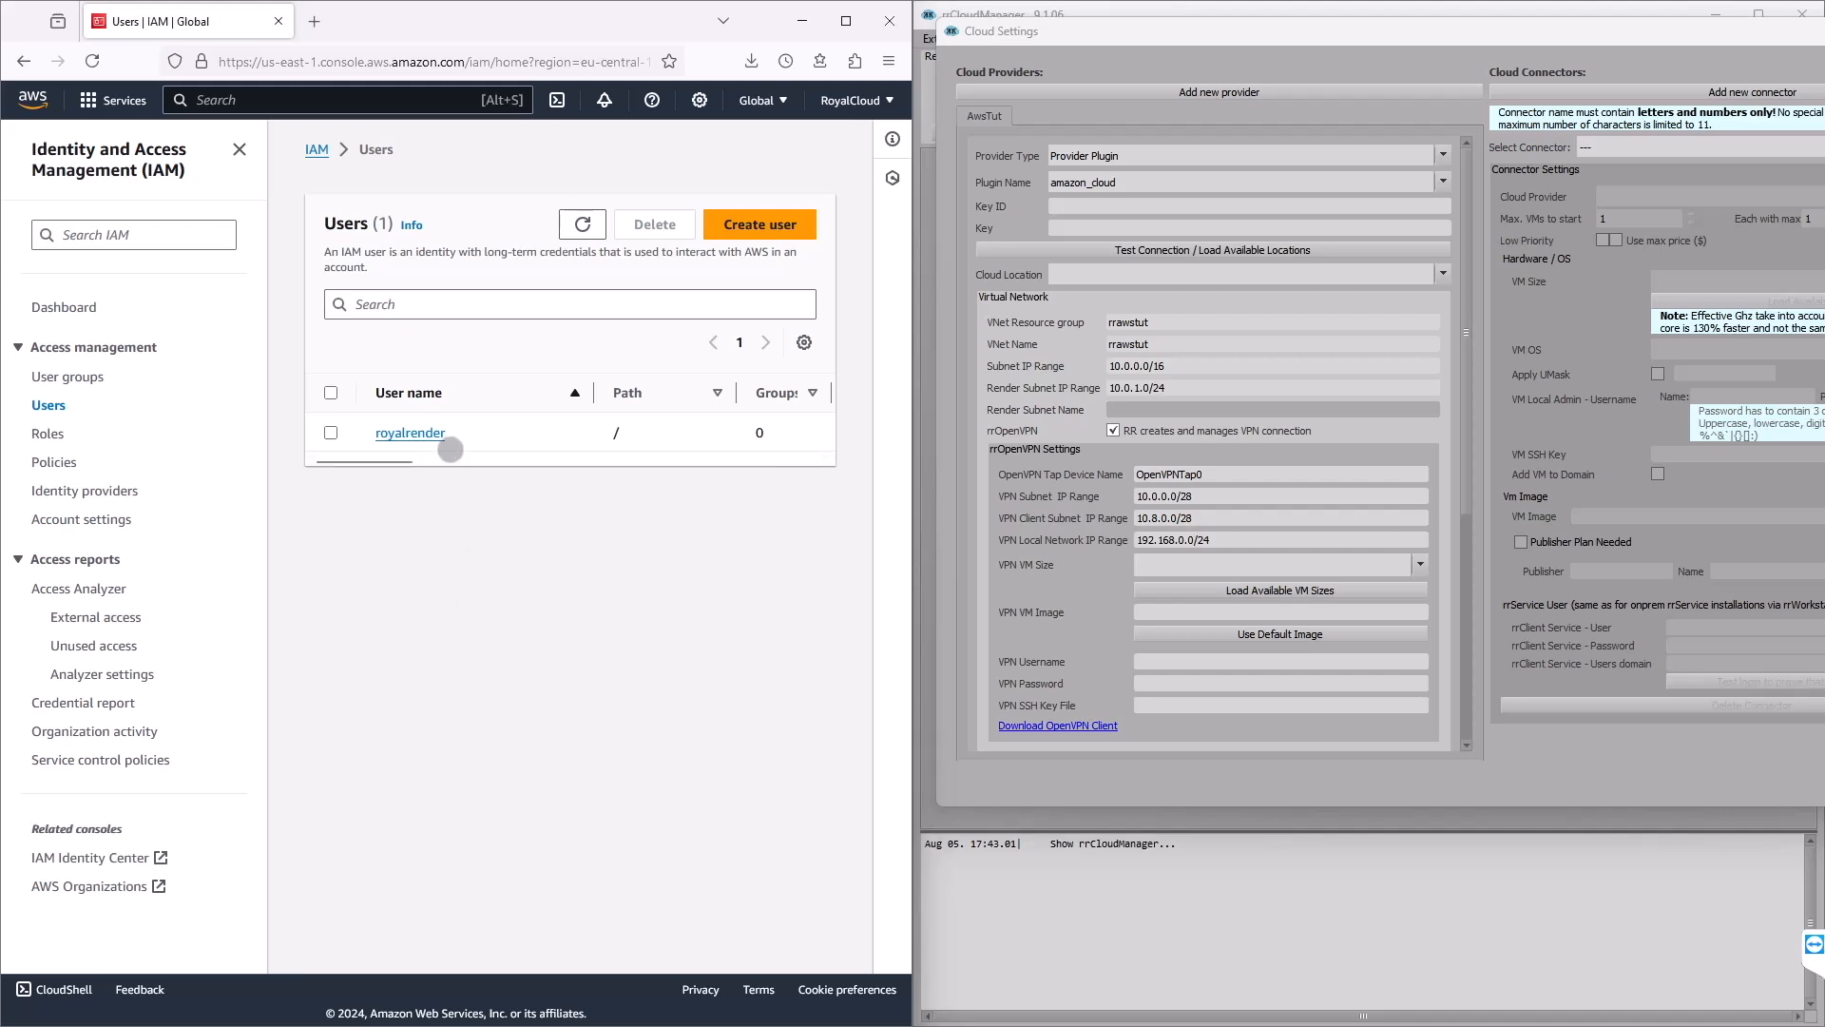
{"action": "left_click", "coordinate": [410, 434]}
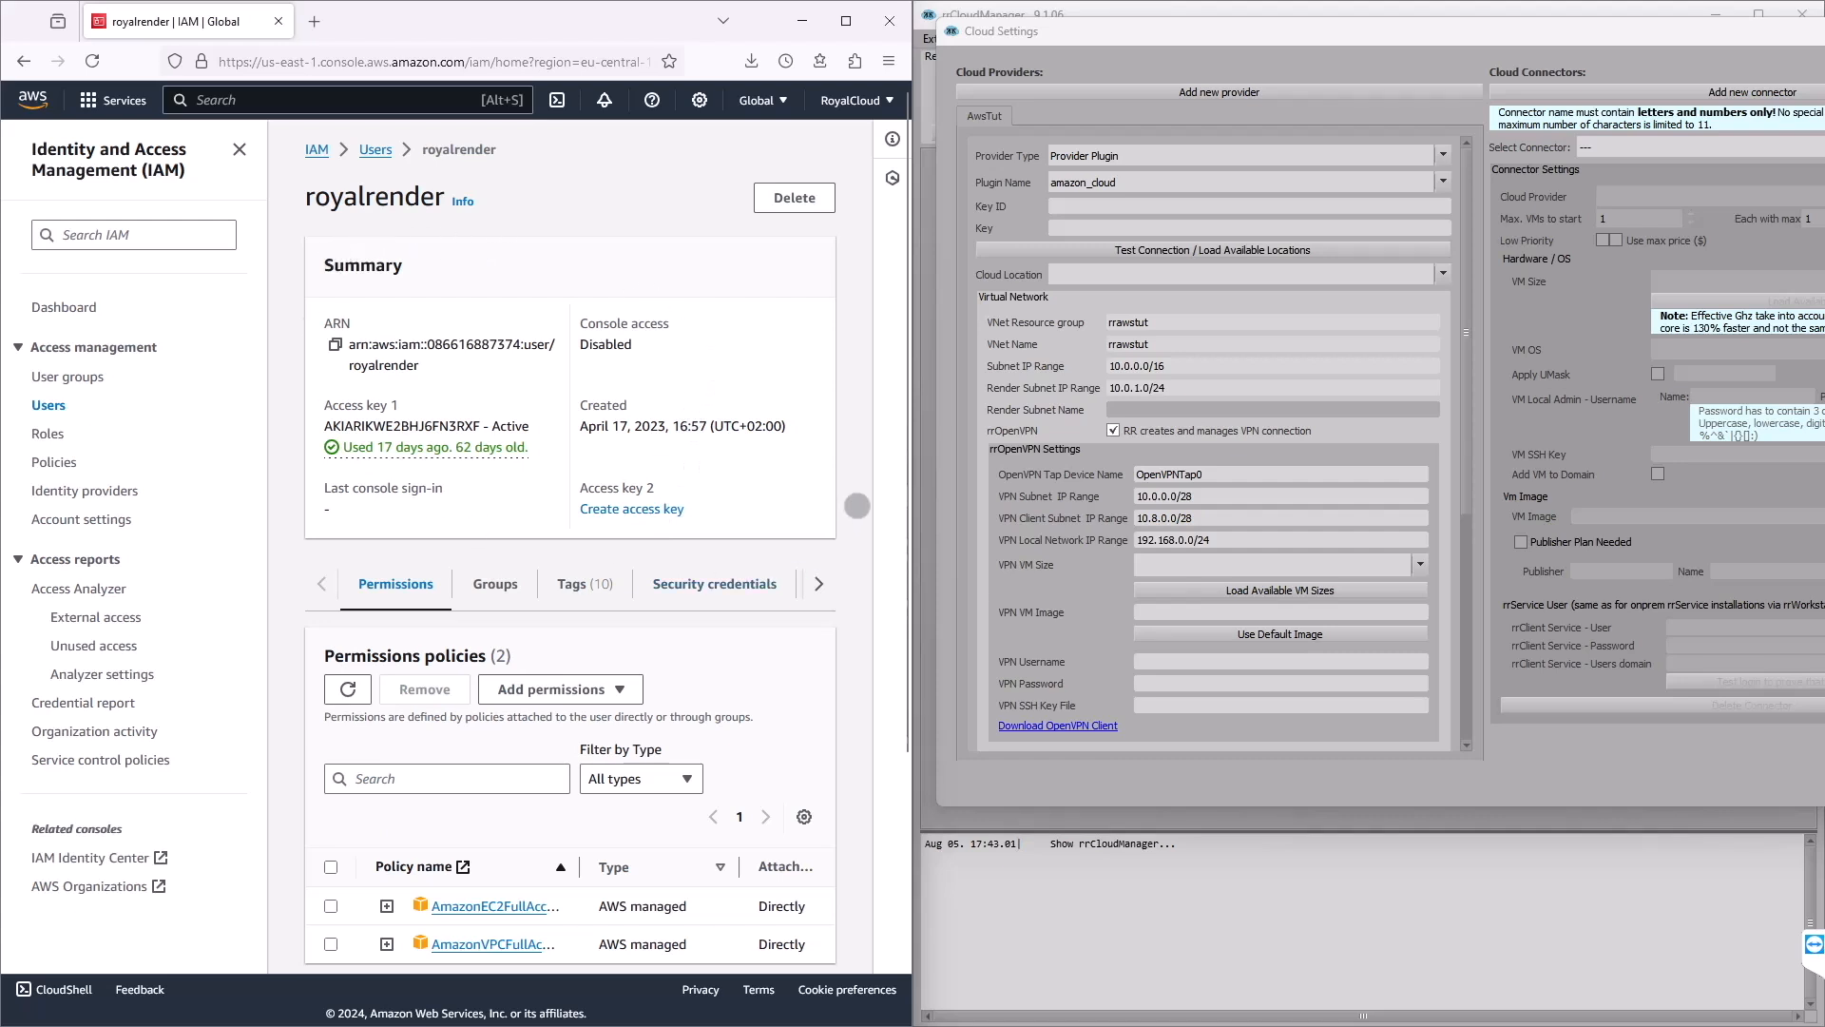
- Show the royalrender user's security credentials and go to the access keys section
{"action": "left_click", "coordinate": [901, 296]}
{"action": "left_click_drag", "start_coordinate": [902, 296], "coordinate": [903, 596]}
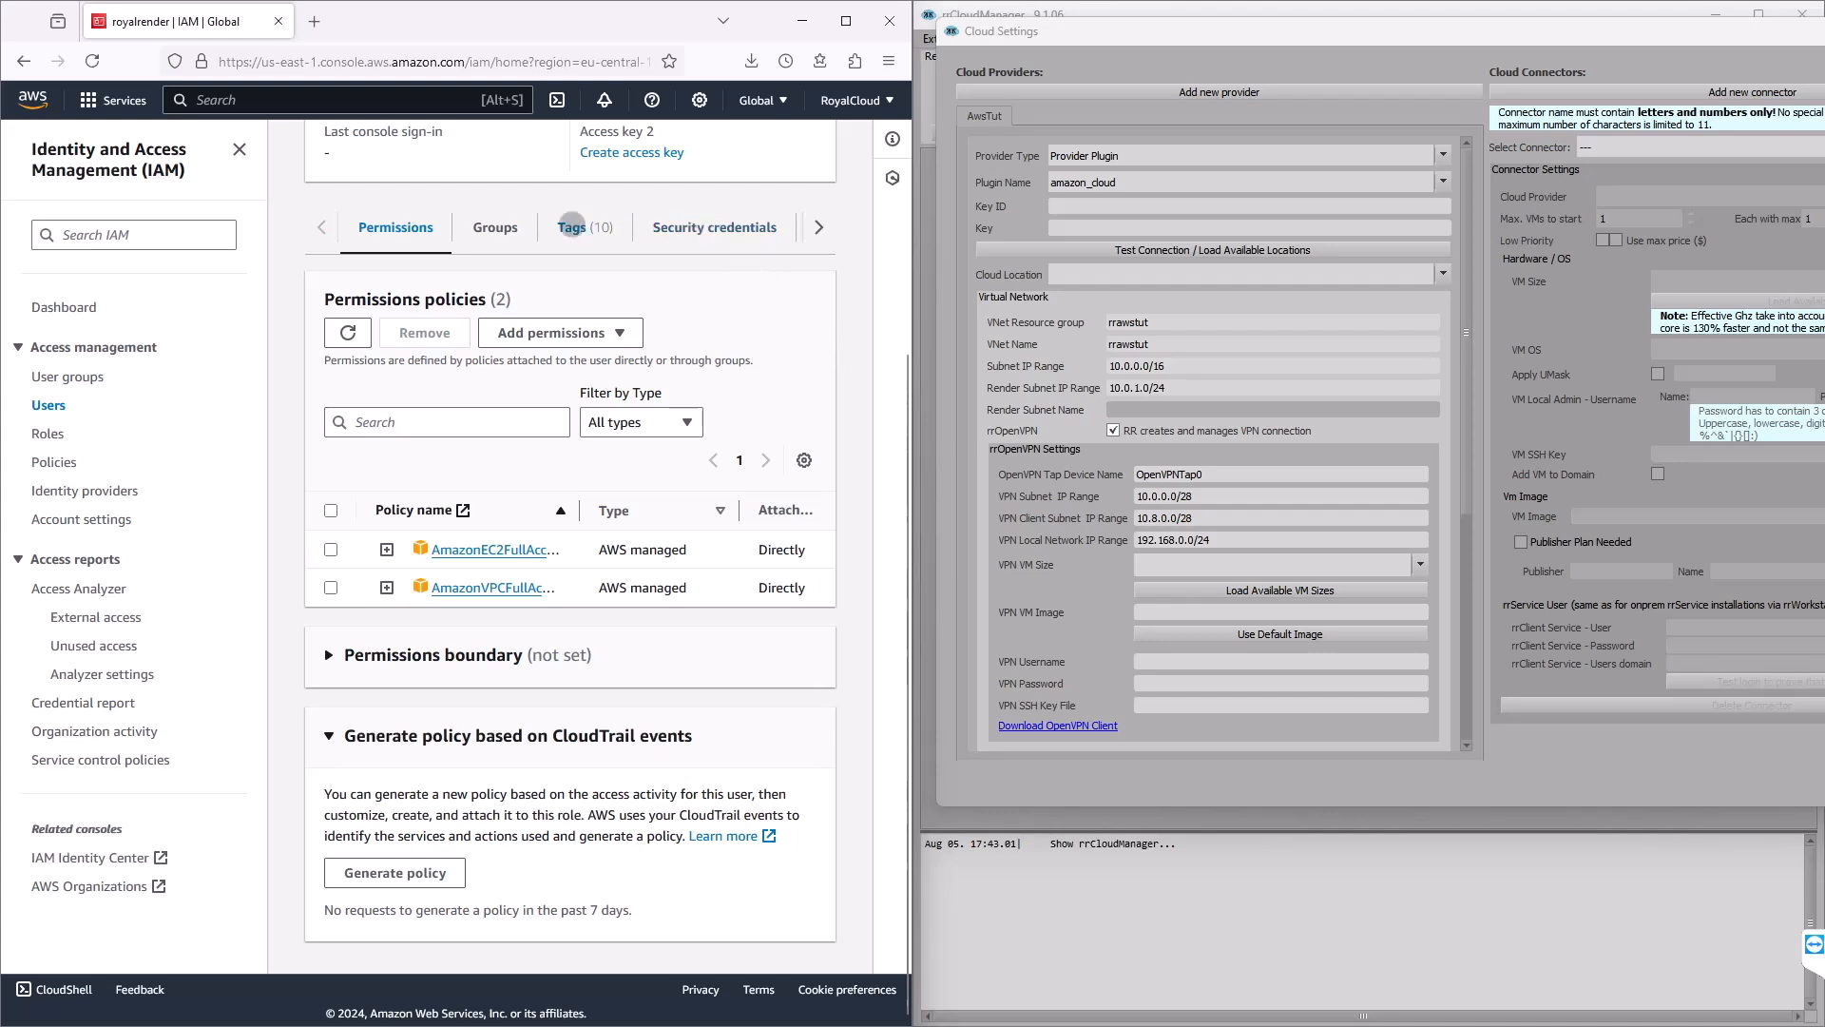
{"action": "left_click", "coordinate": [692, 229]}
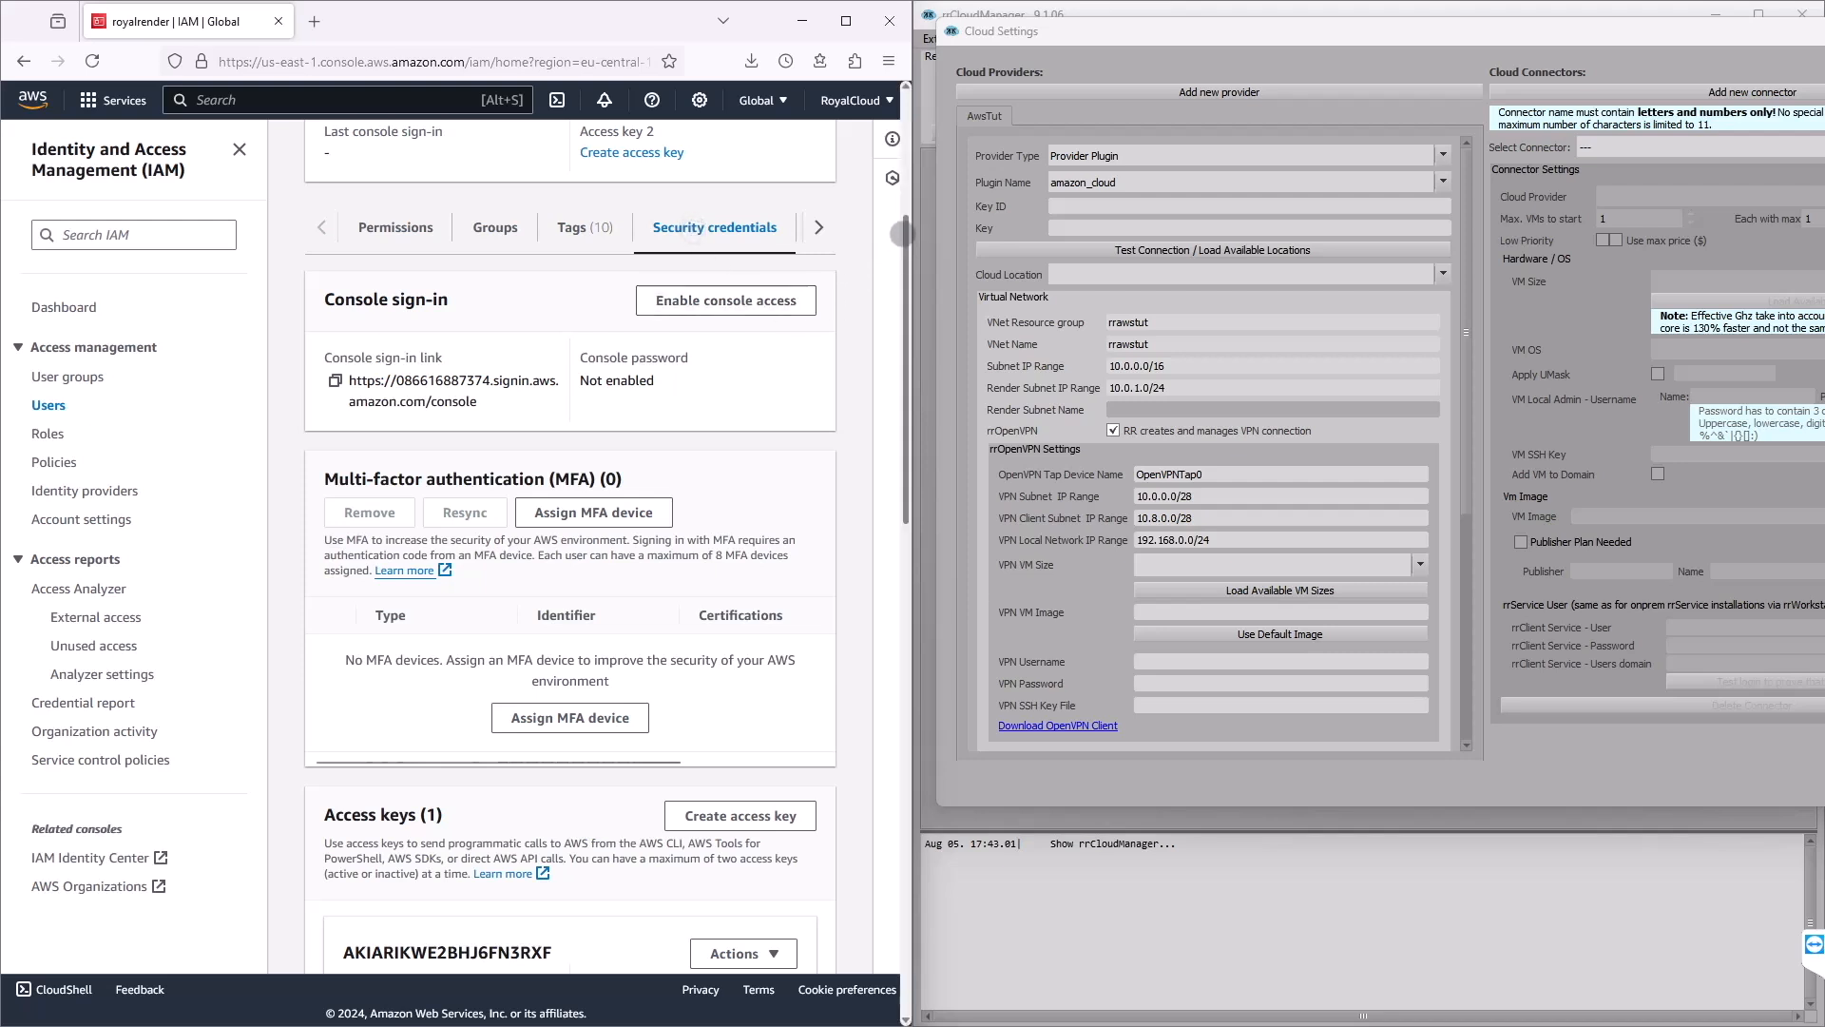
{"action": "scroll", "coordinate": [899, 278], "scroll_direction": "down", "scroll_amount": 2}
{"action": "scroll", "coordinate": [899, 278], "scroll_direction": "down", "scroll_amount": 5}
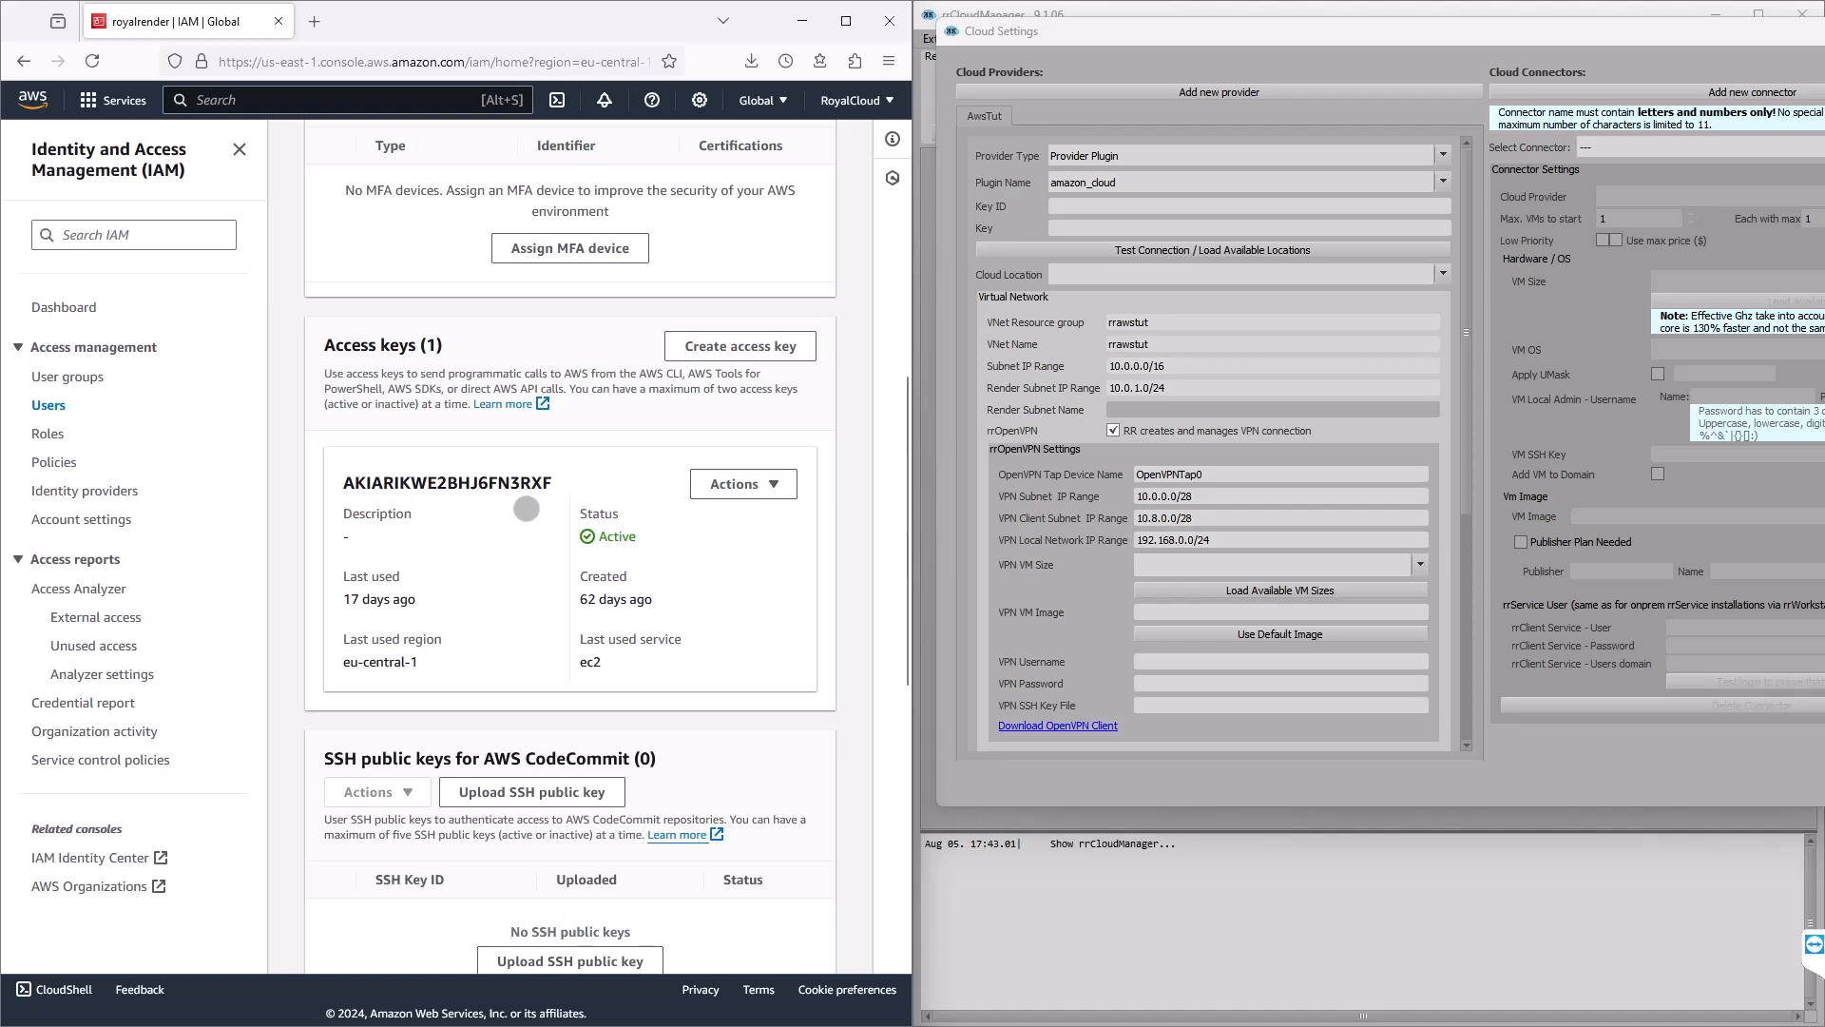
- Create an access key with the use case Other and the description tag royalrendertut
{"action": "left_click", "coordinate": [757, 348]}
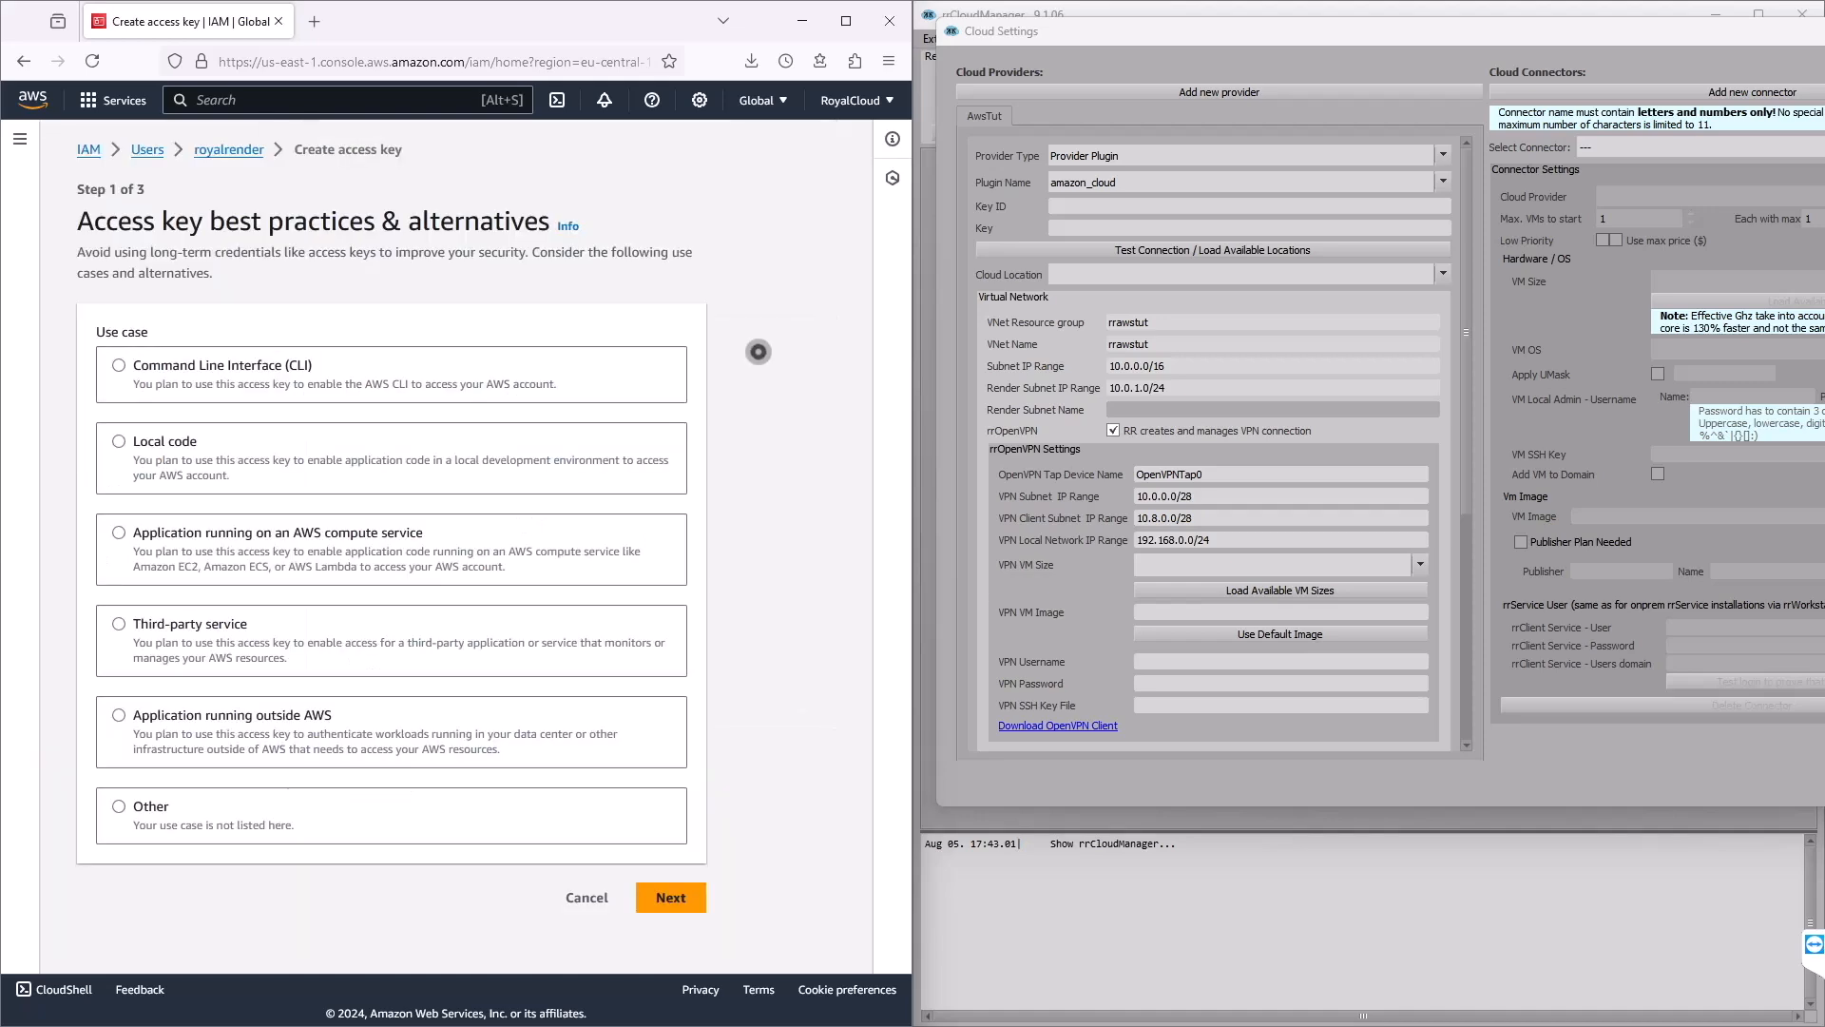
{"action": "left_click", "coordinate": [118, 805]}
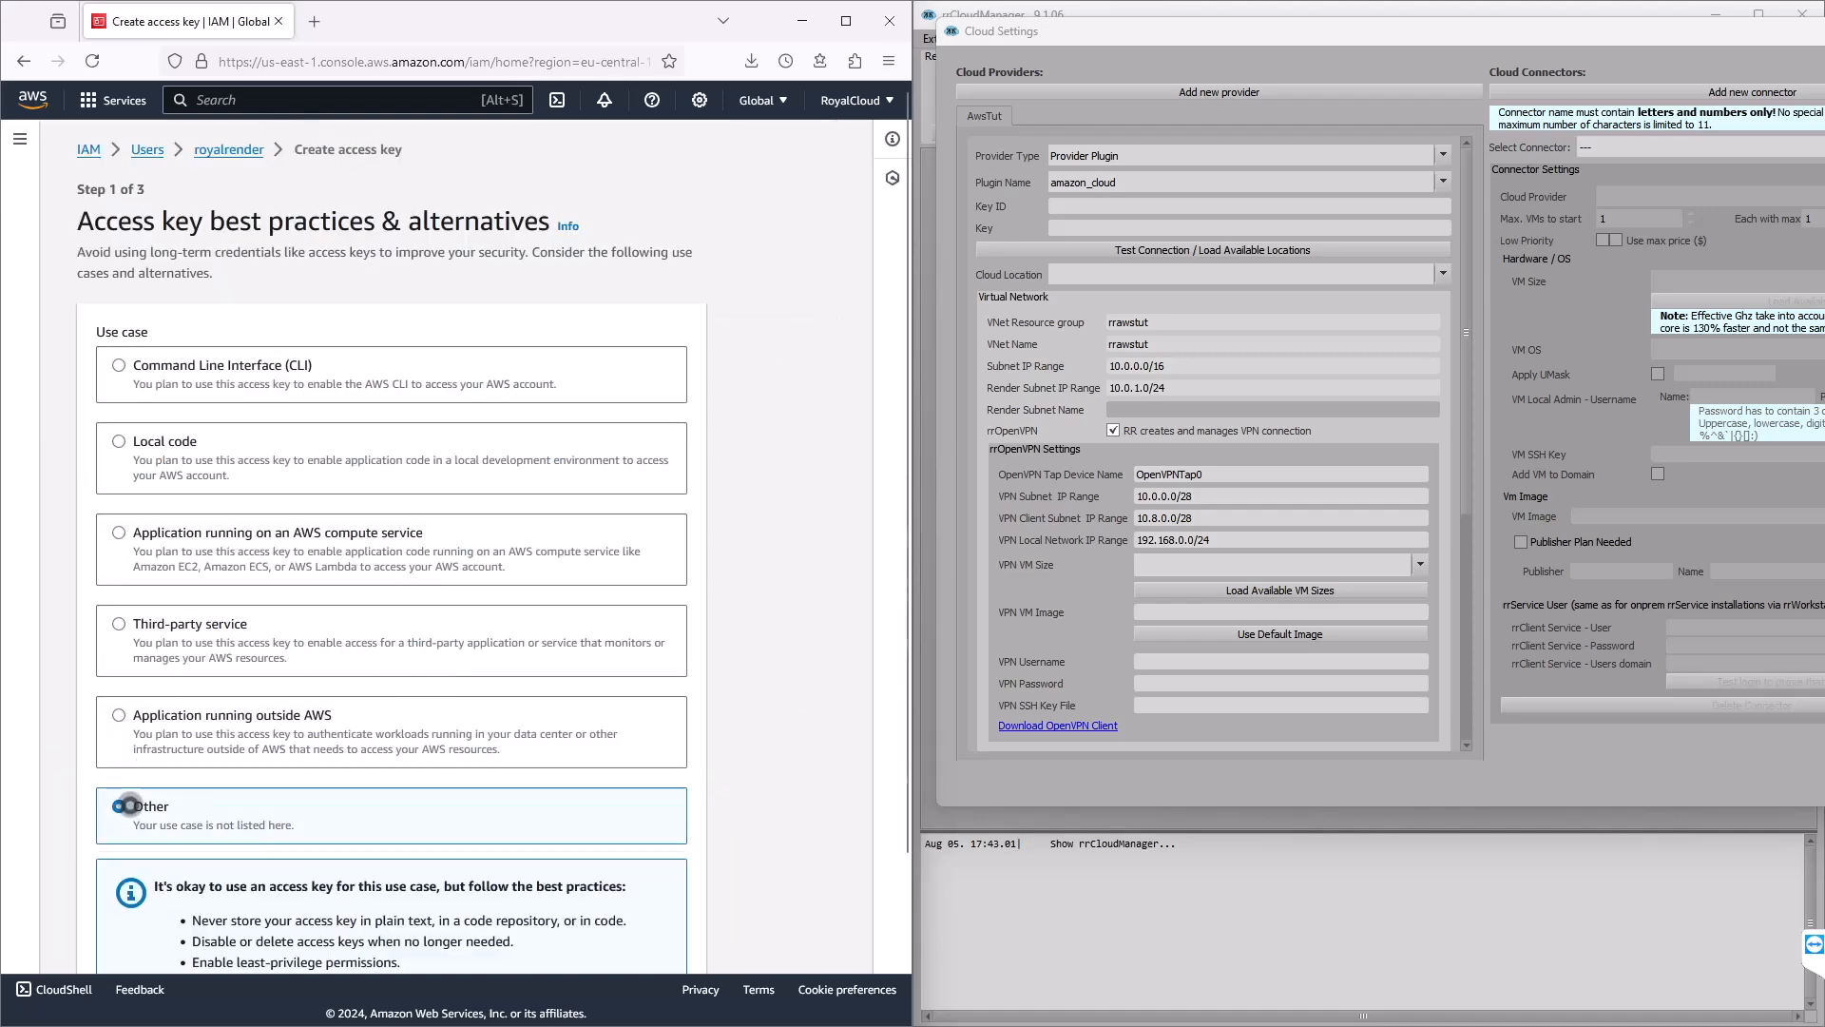
{"action": "scroll", "coordinate": [829, 648], "scroll_direction": "down", "scroll_amount": 2}
{"action": "left_click", "coordinate": [671, 940]}
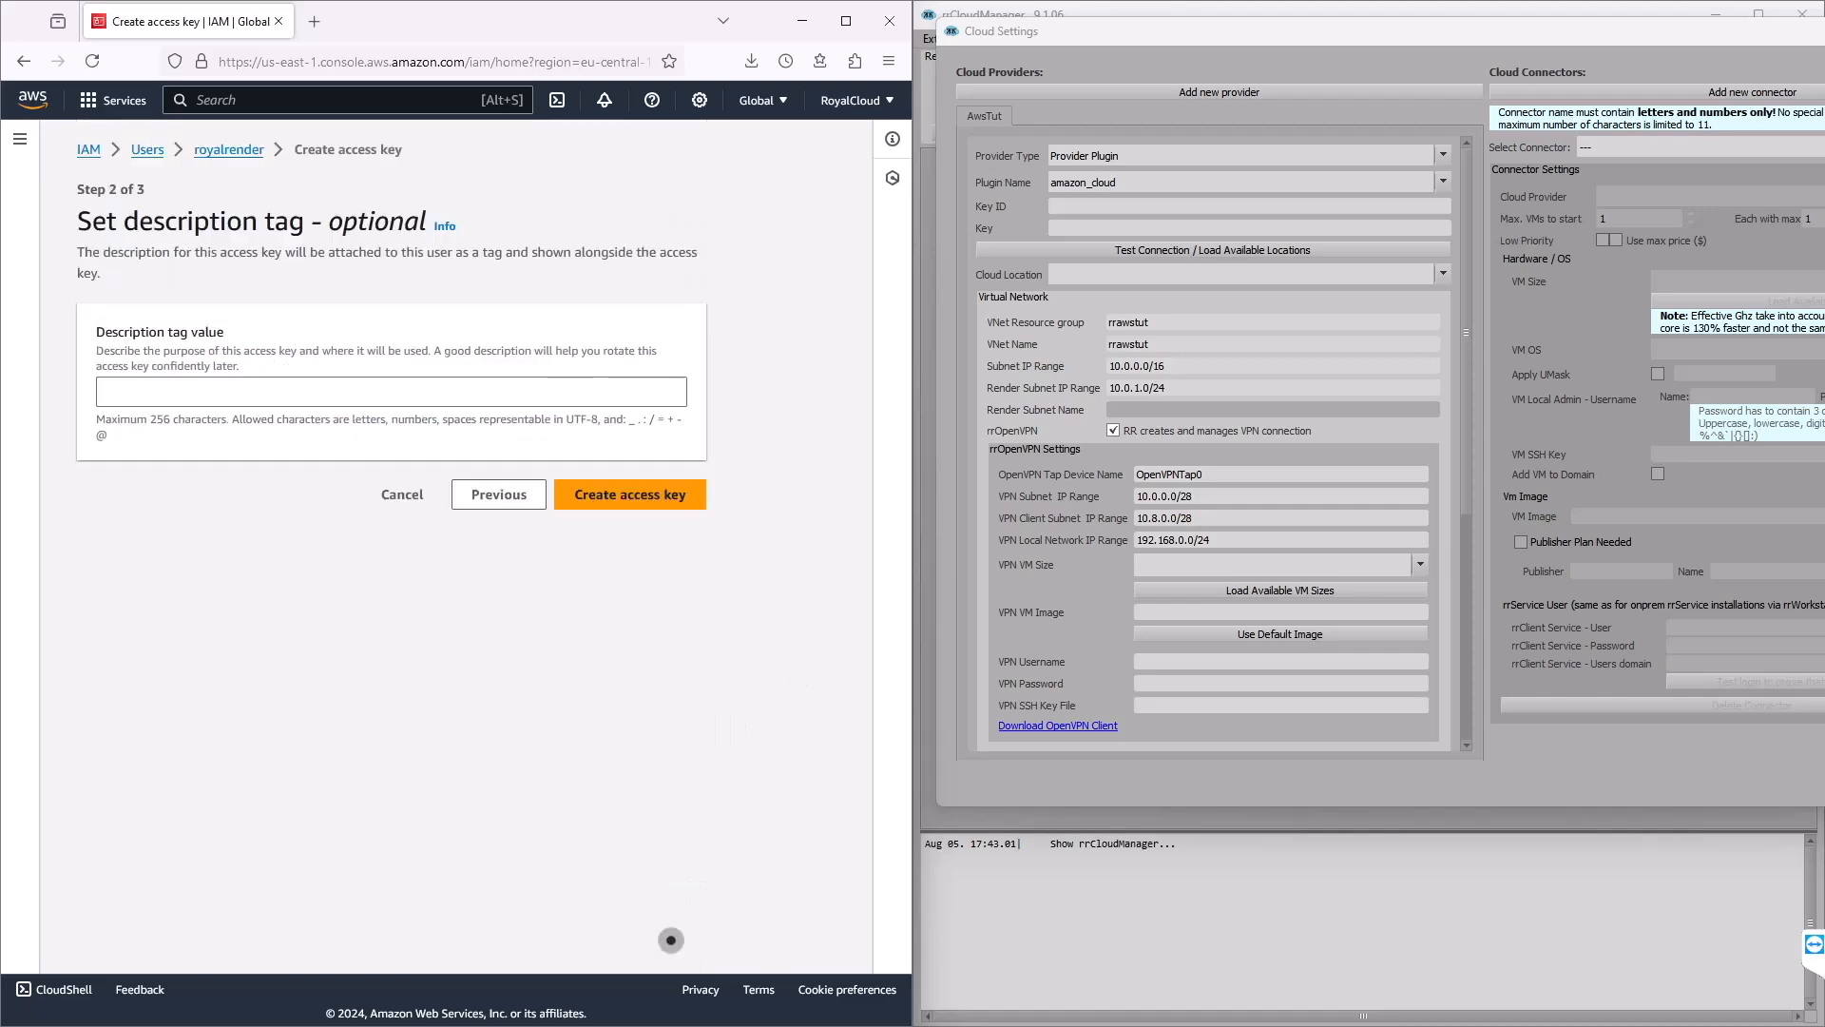
{"action": "left_click", "coordinate": [151, 402]}
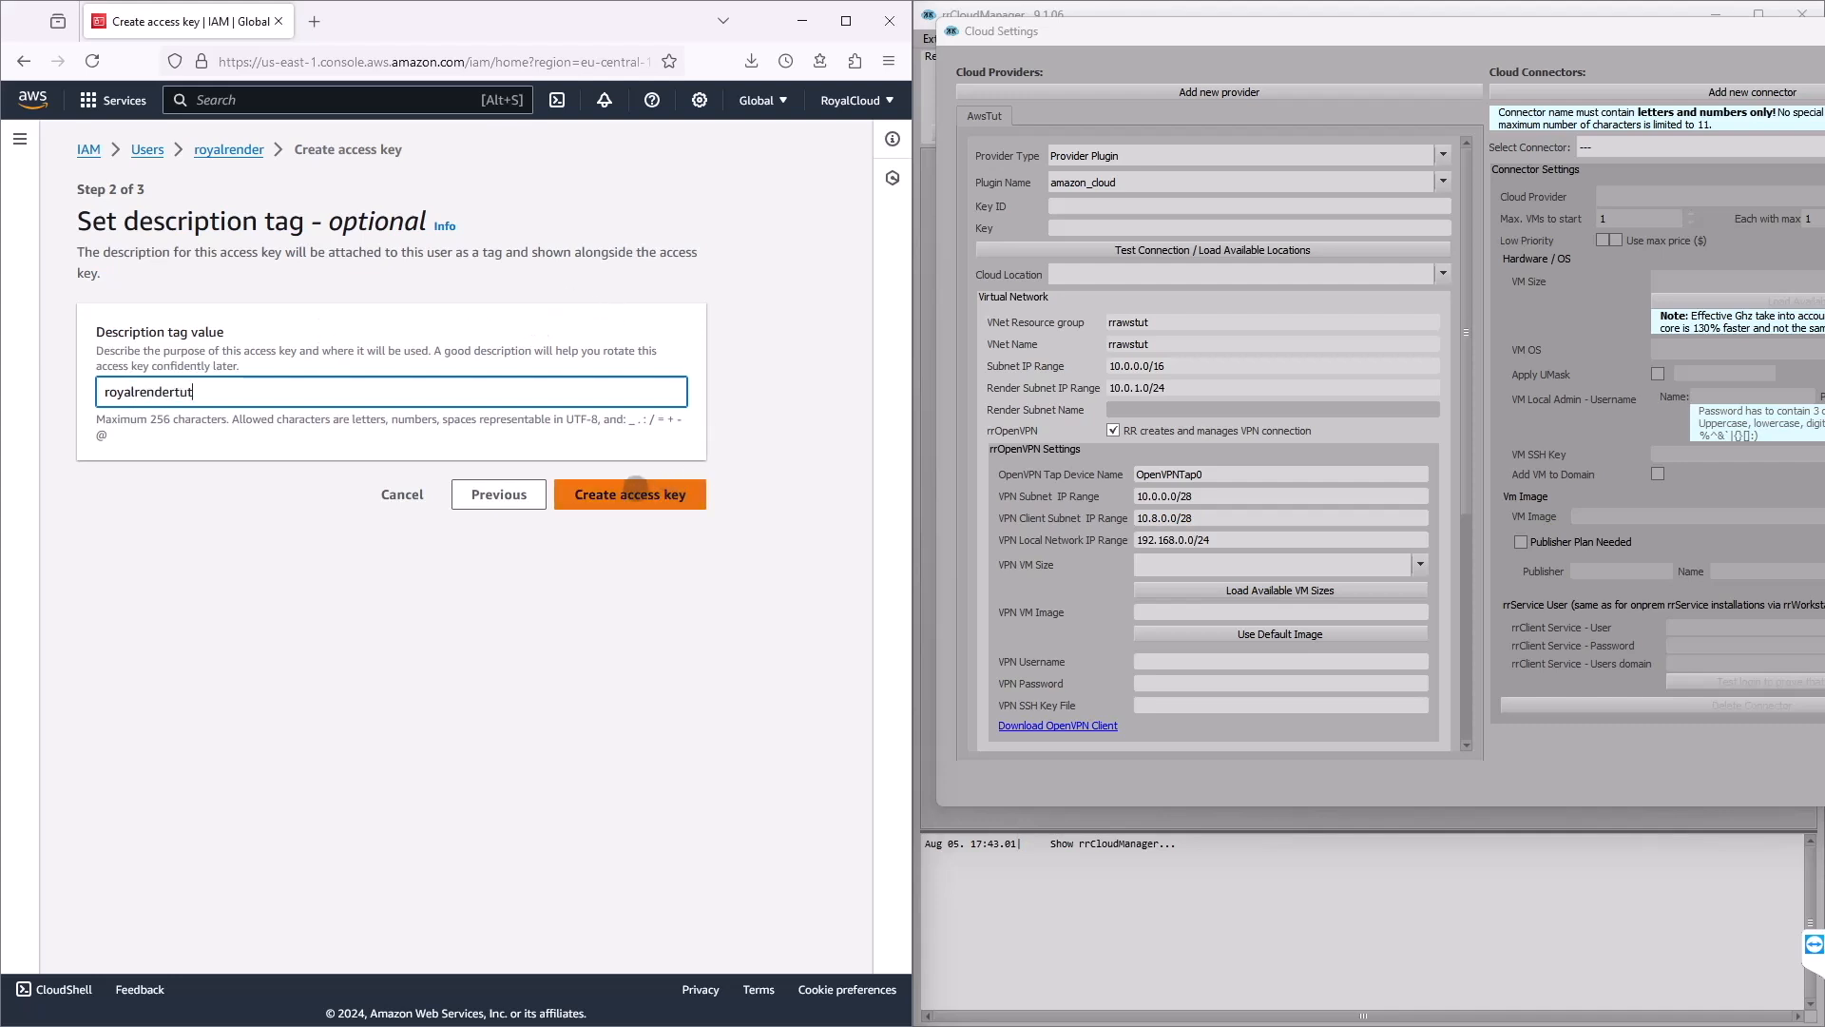
{"action": "left_click", "coordinate": [633, 494]}
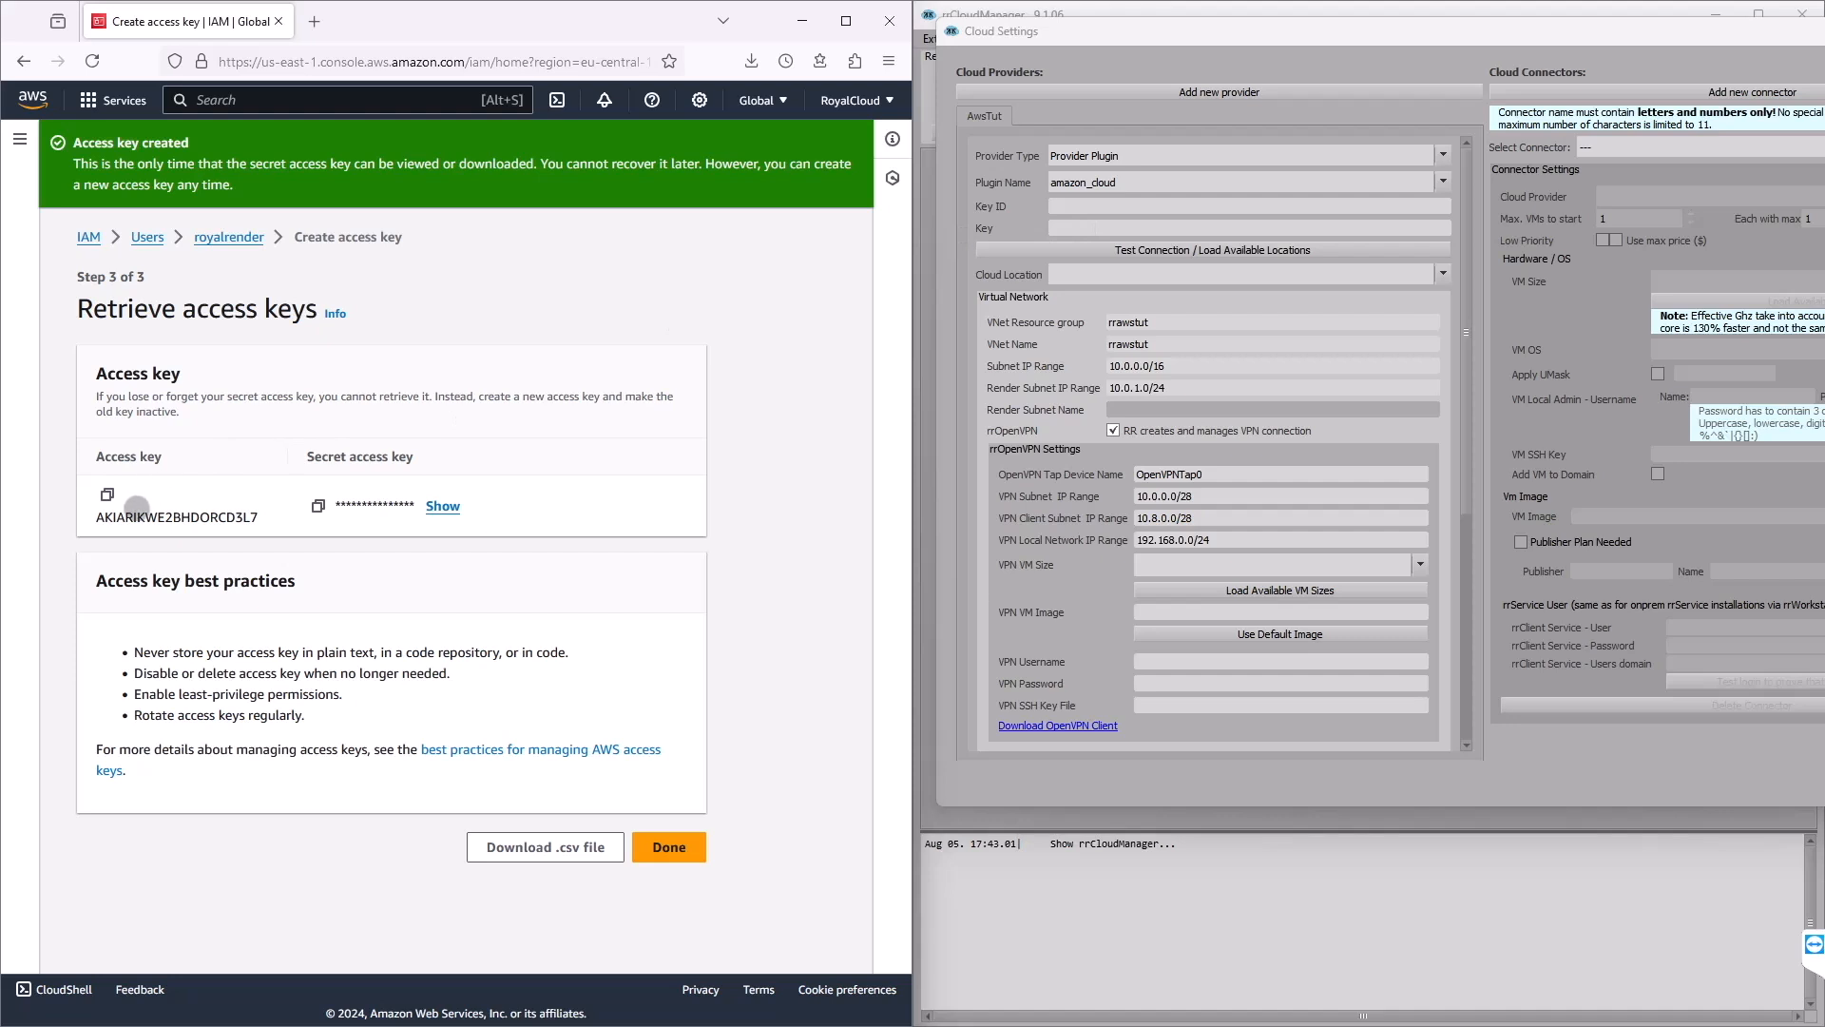
- Copy the new access key ID and secret access key into the AwsTut provider's Key ID and Key fields in rrCloudManager
{"action": "left_click", "coordinate": [106, 492]}
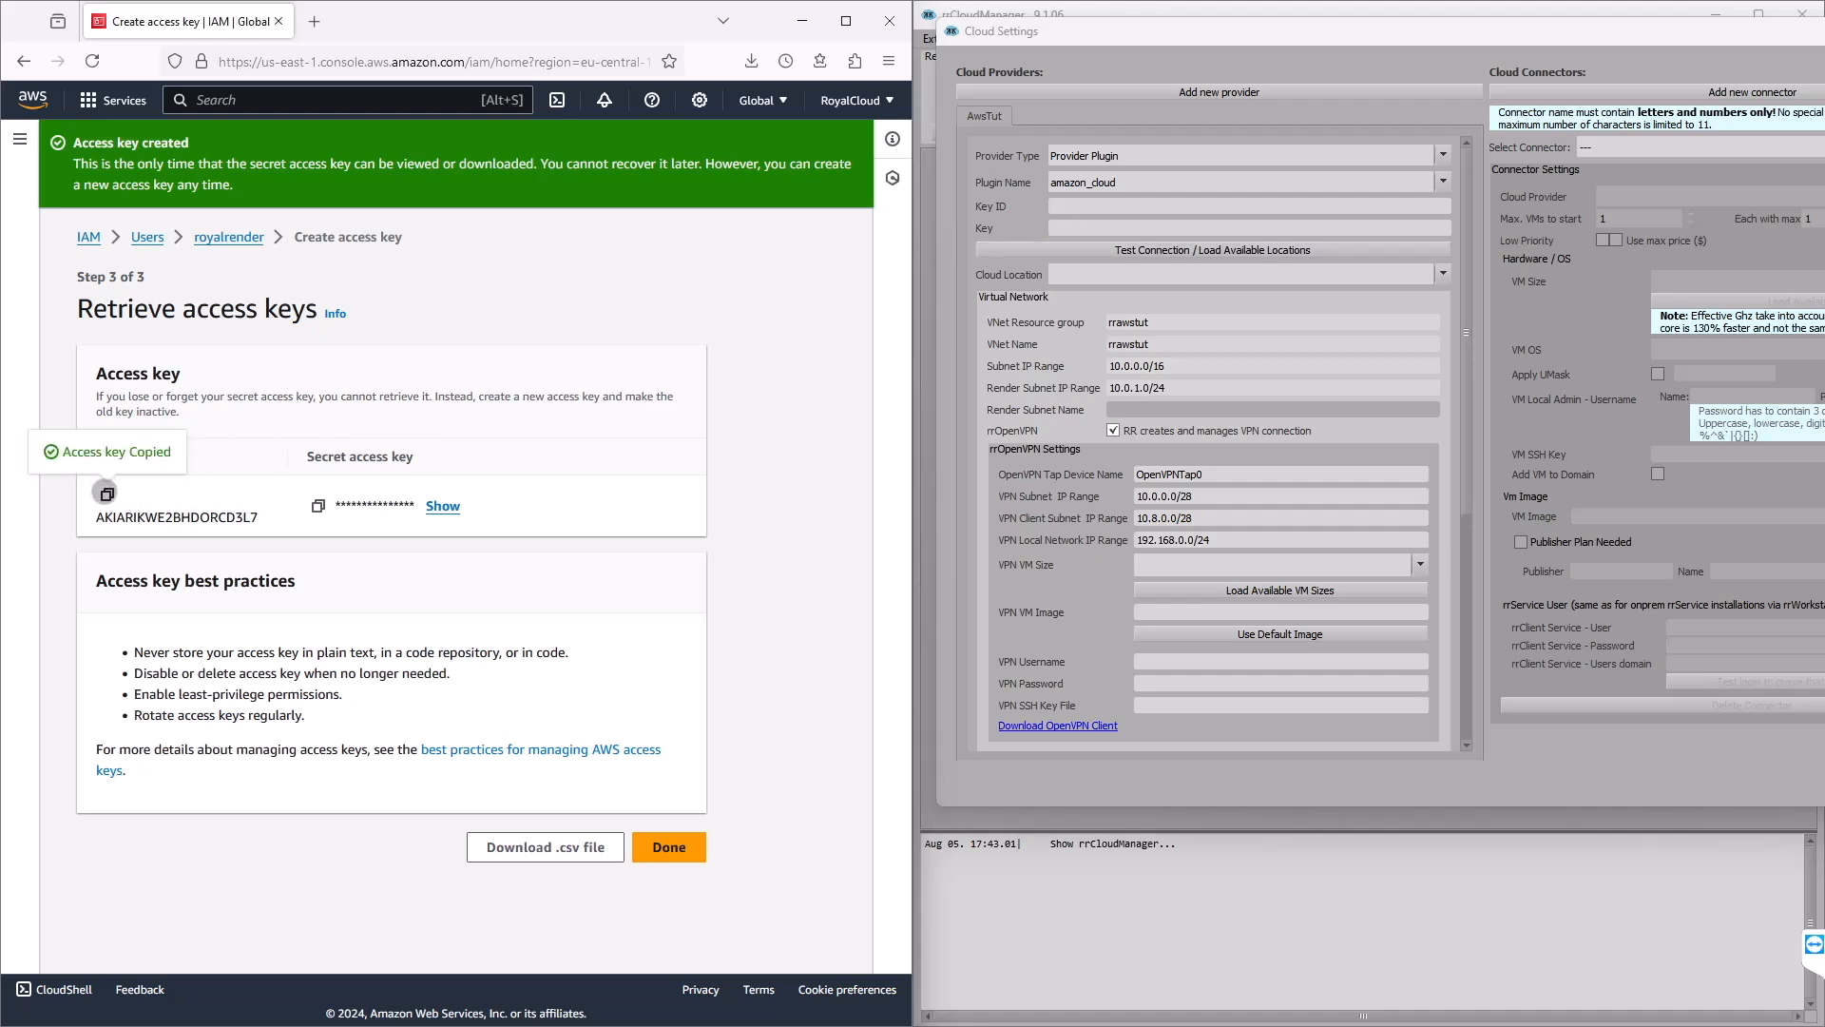
{"action": "left_click", "coordinate": [1064, 206]}
{"action": "key", "text": "ctrl+v"}
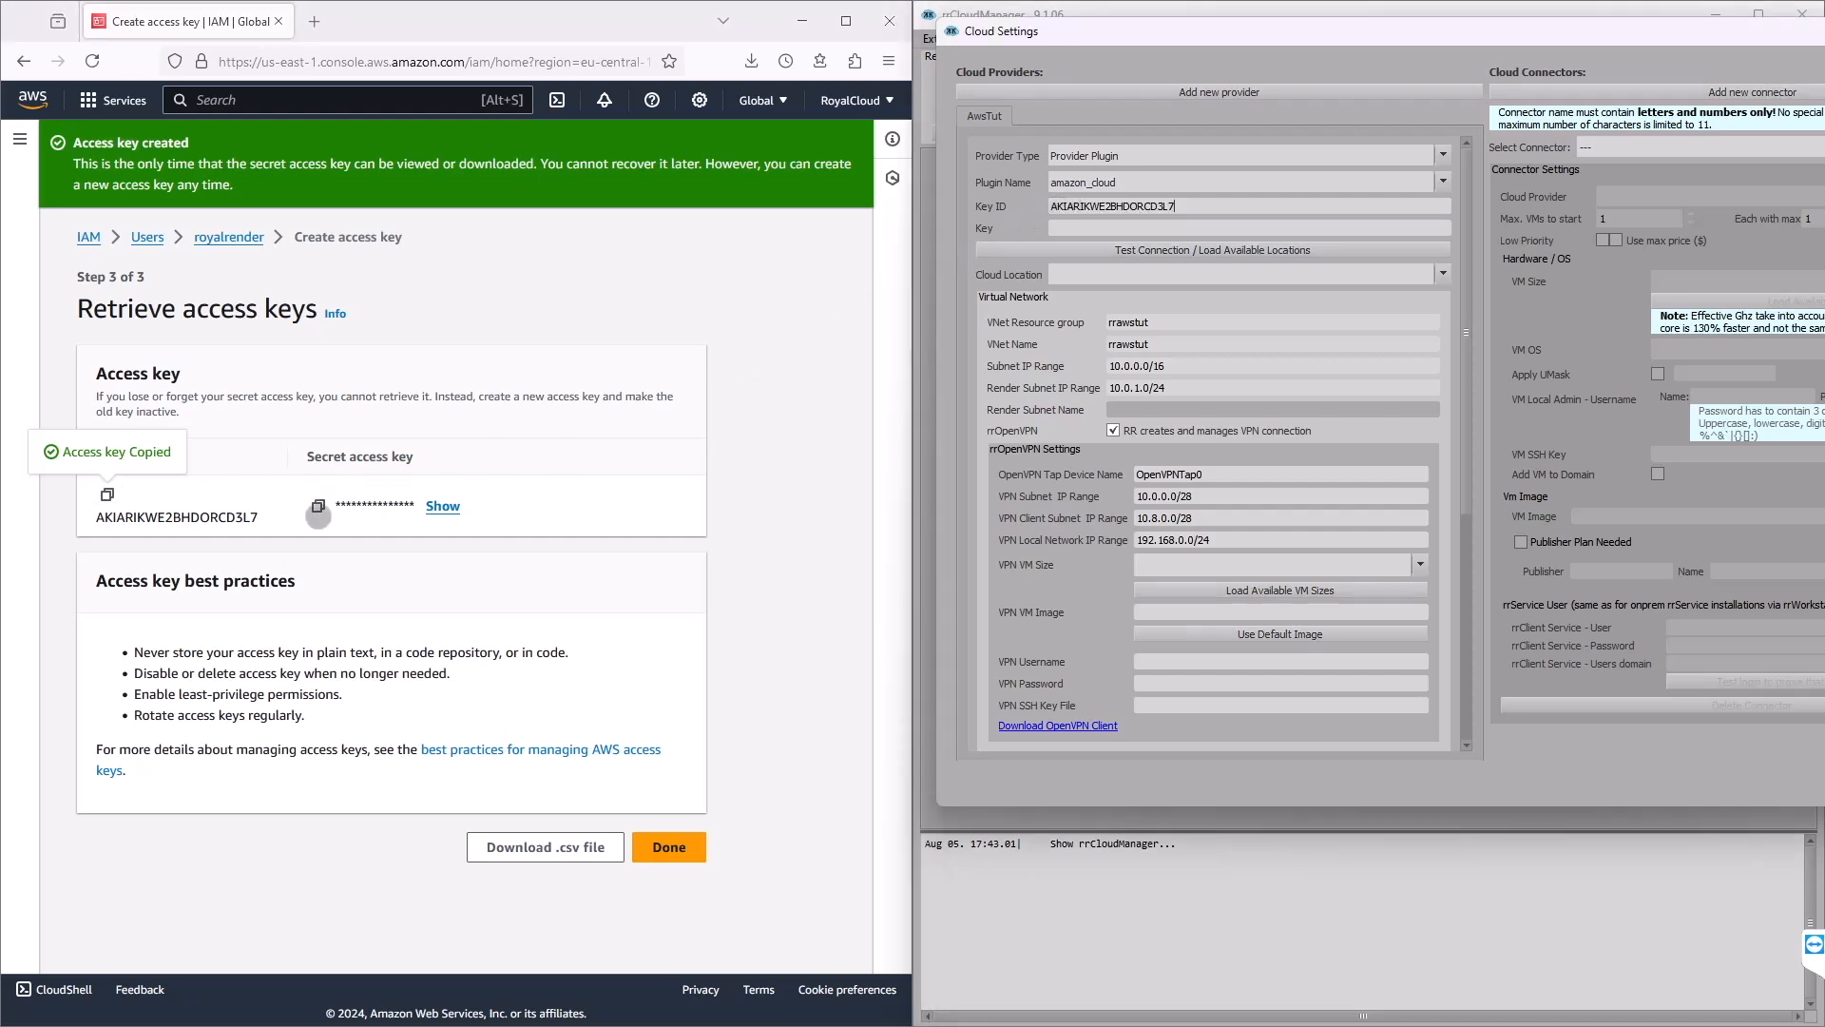
{"action": "left_click", "coordinate": [317, 505]}
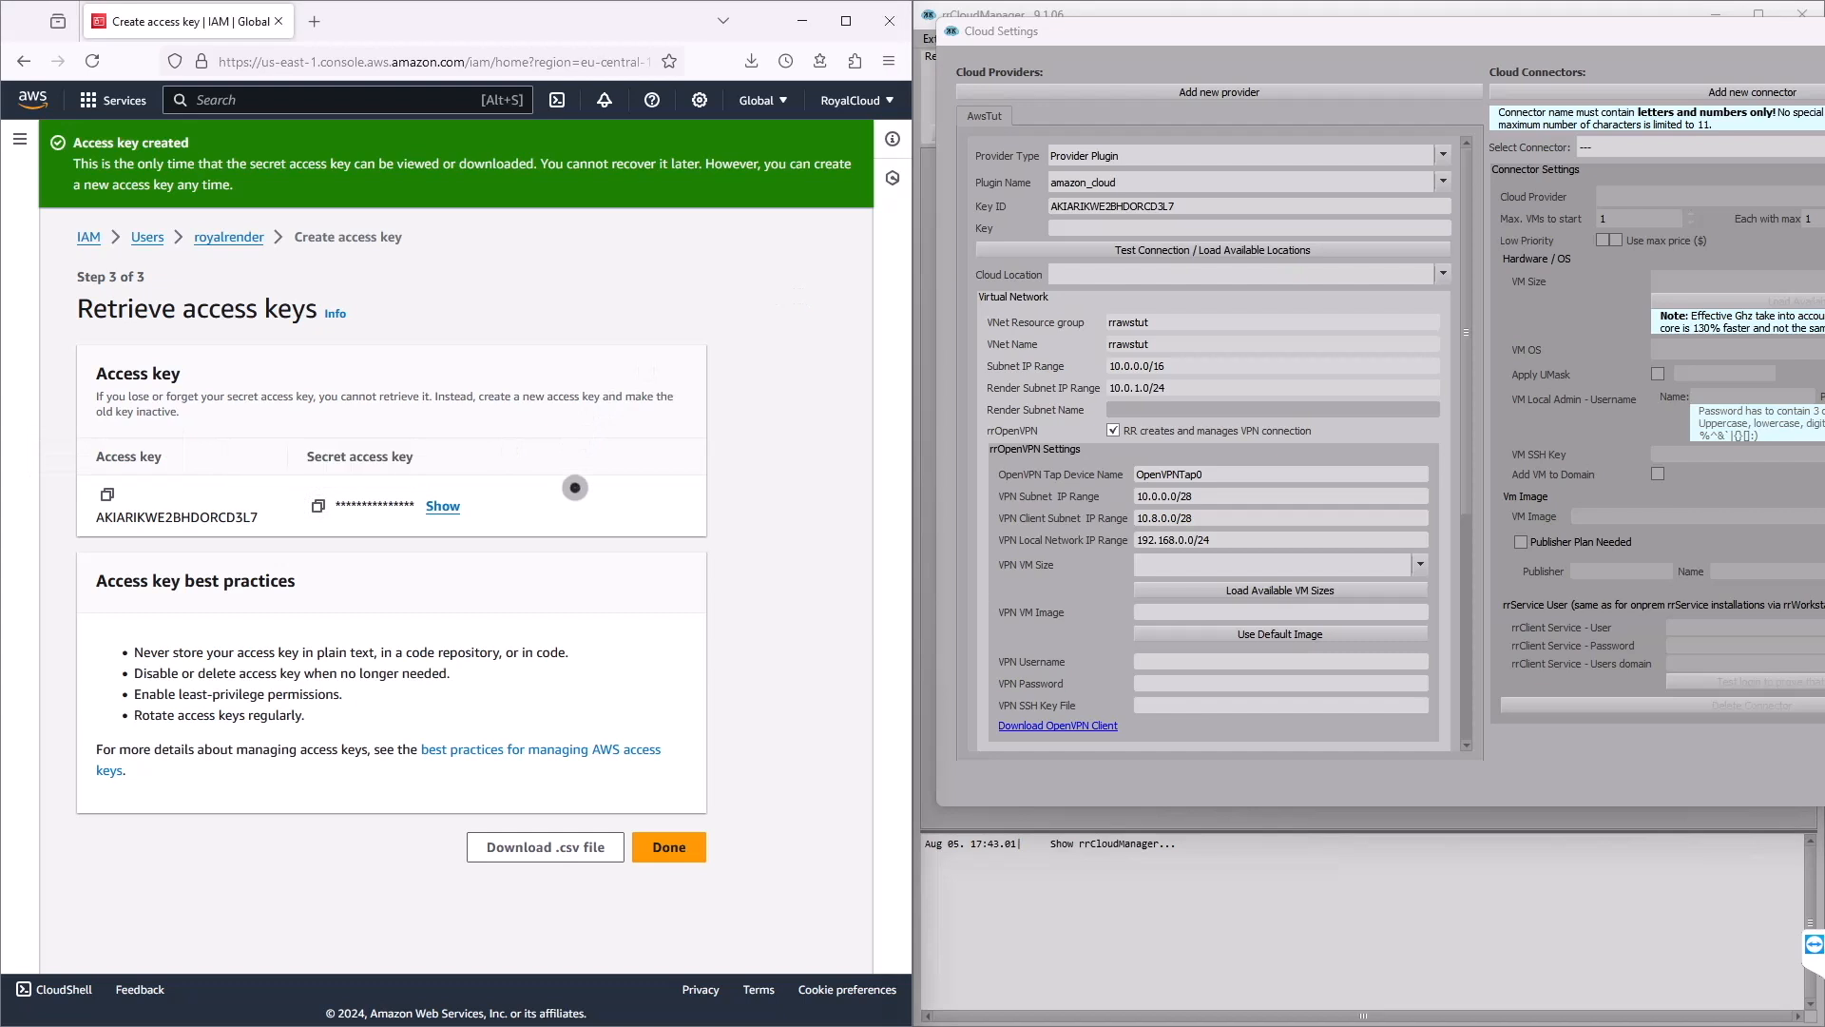
{"action": "left_click", "coordinate": [1084, 226]}
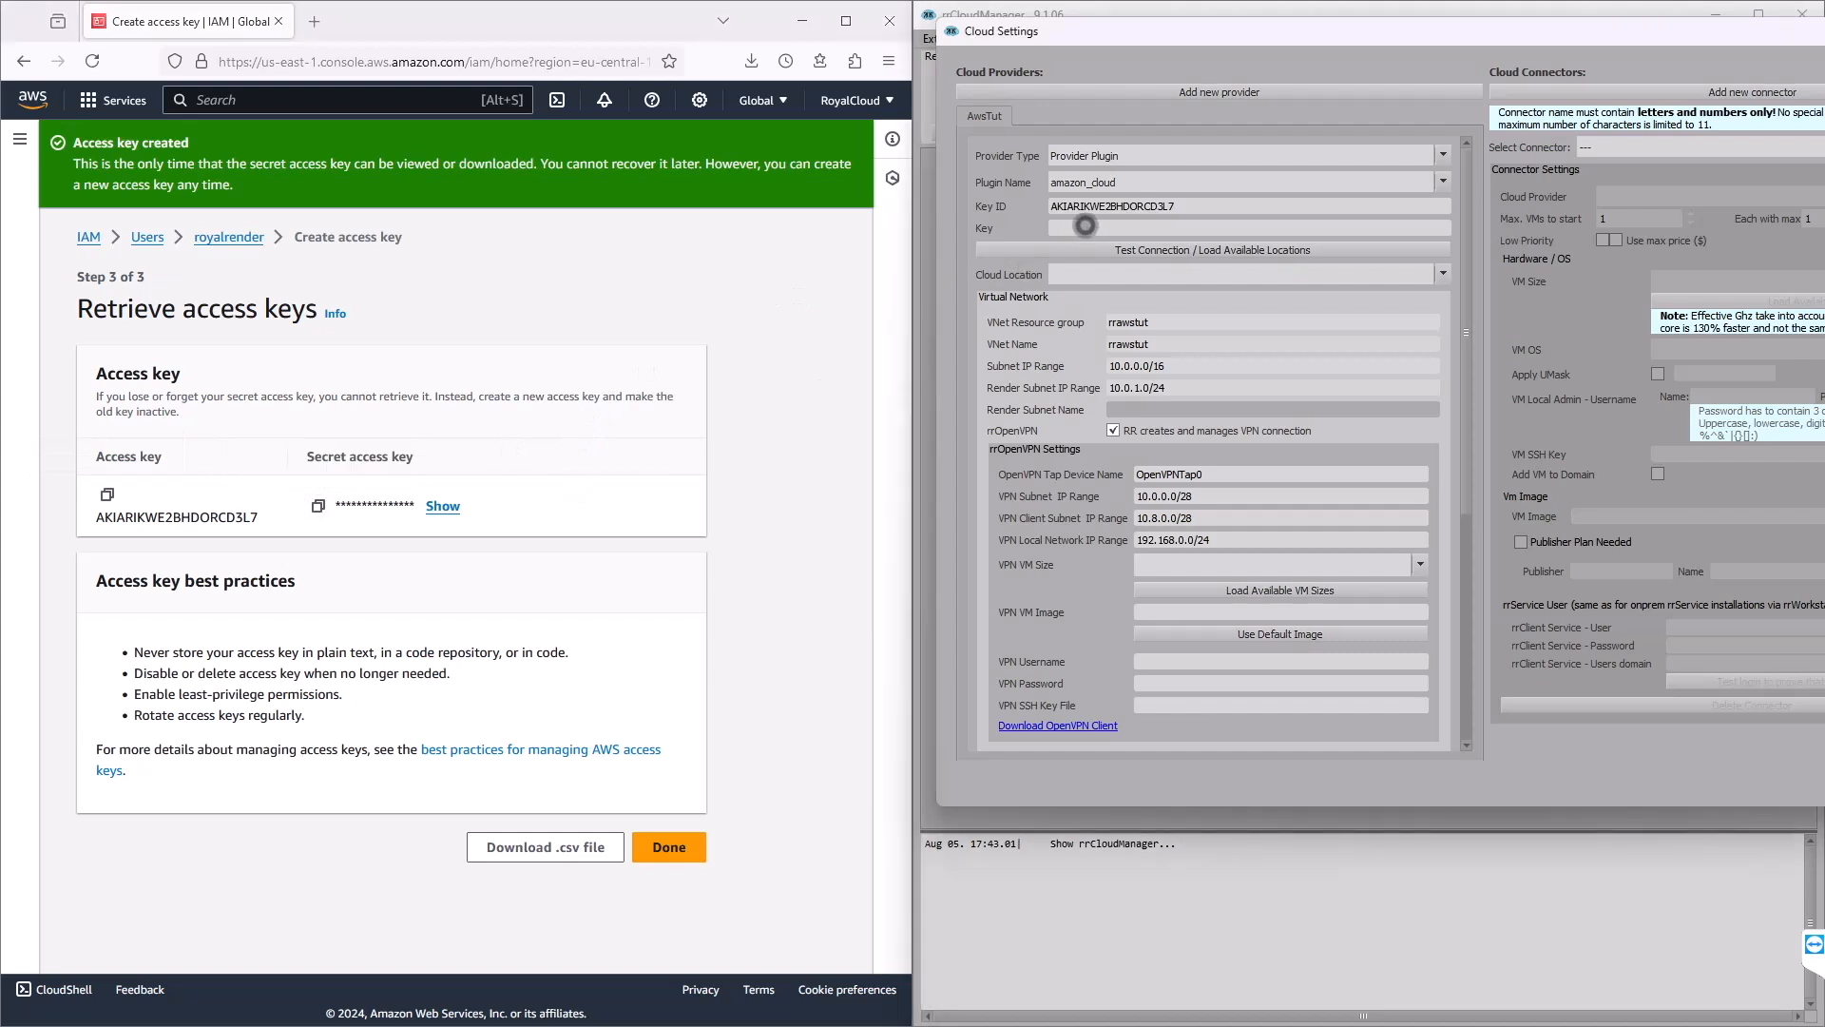
{"action": "key", "text": "ctrl+v"}
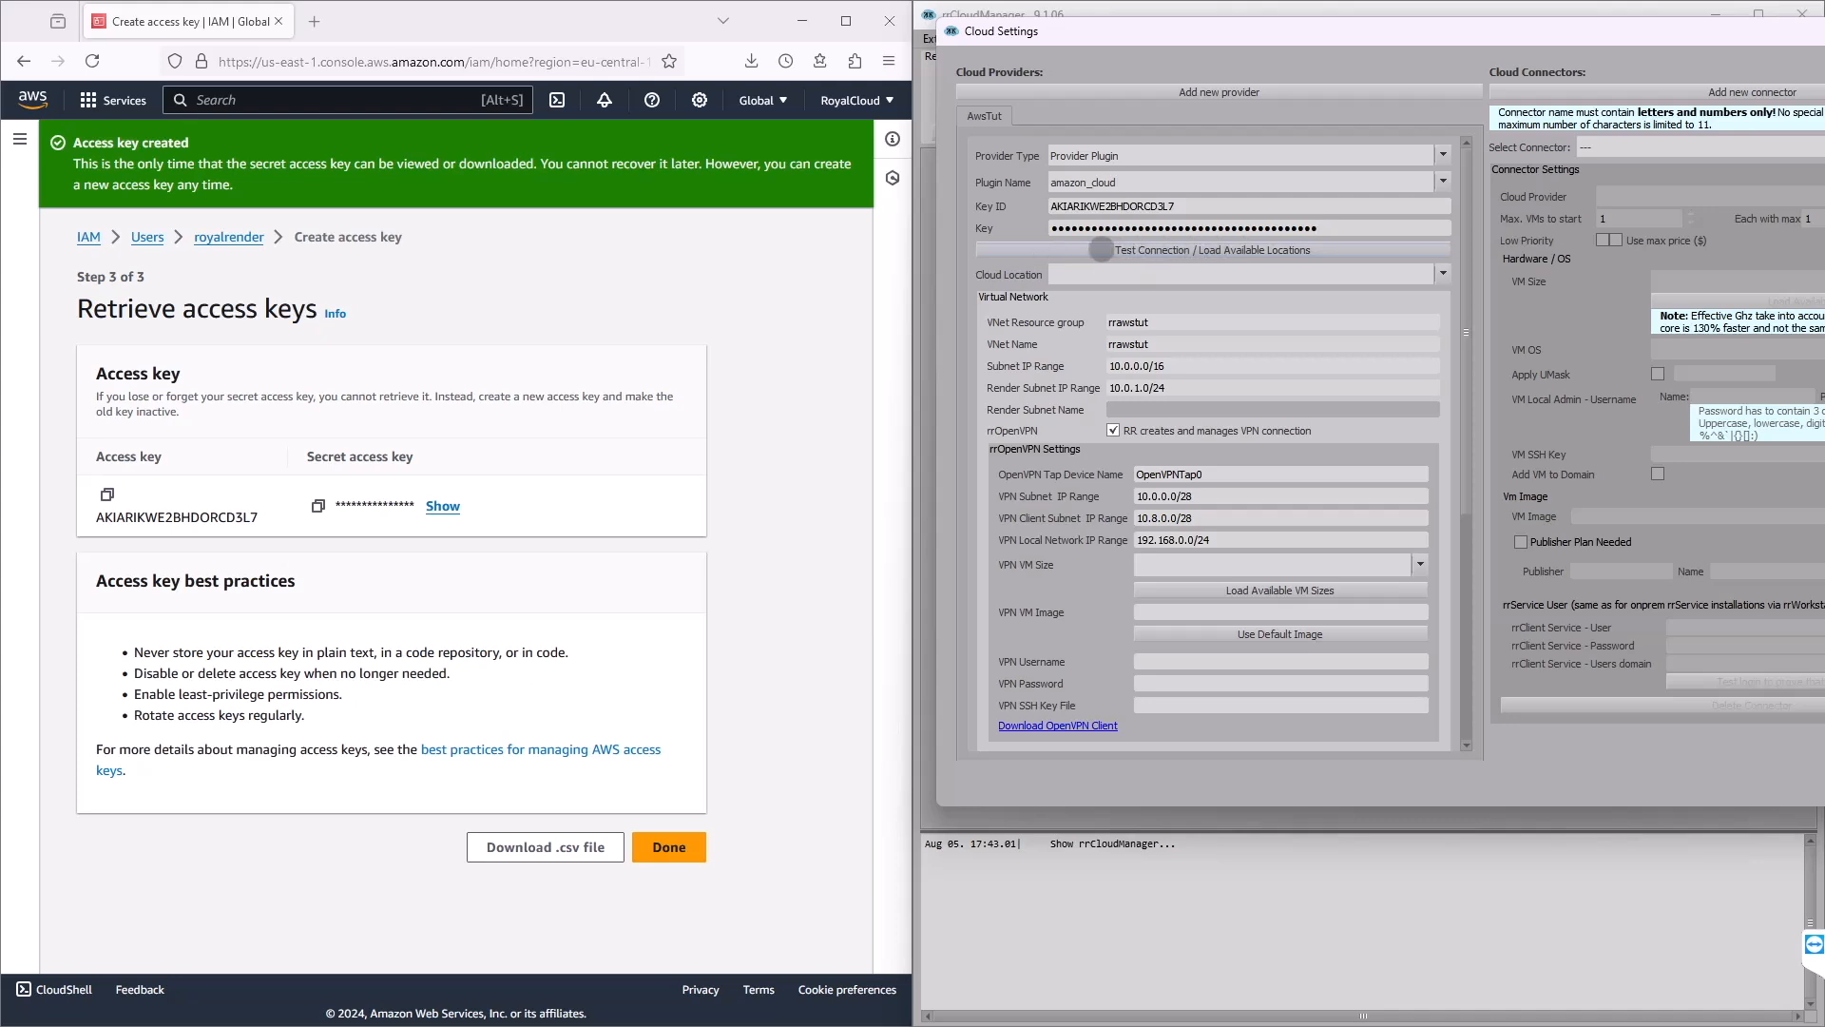
- Test the provider connection to load its locations, and set the cloud location to eu-west-1c
{"action": "left_click", "coordinate": [1101, 249]}
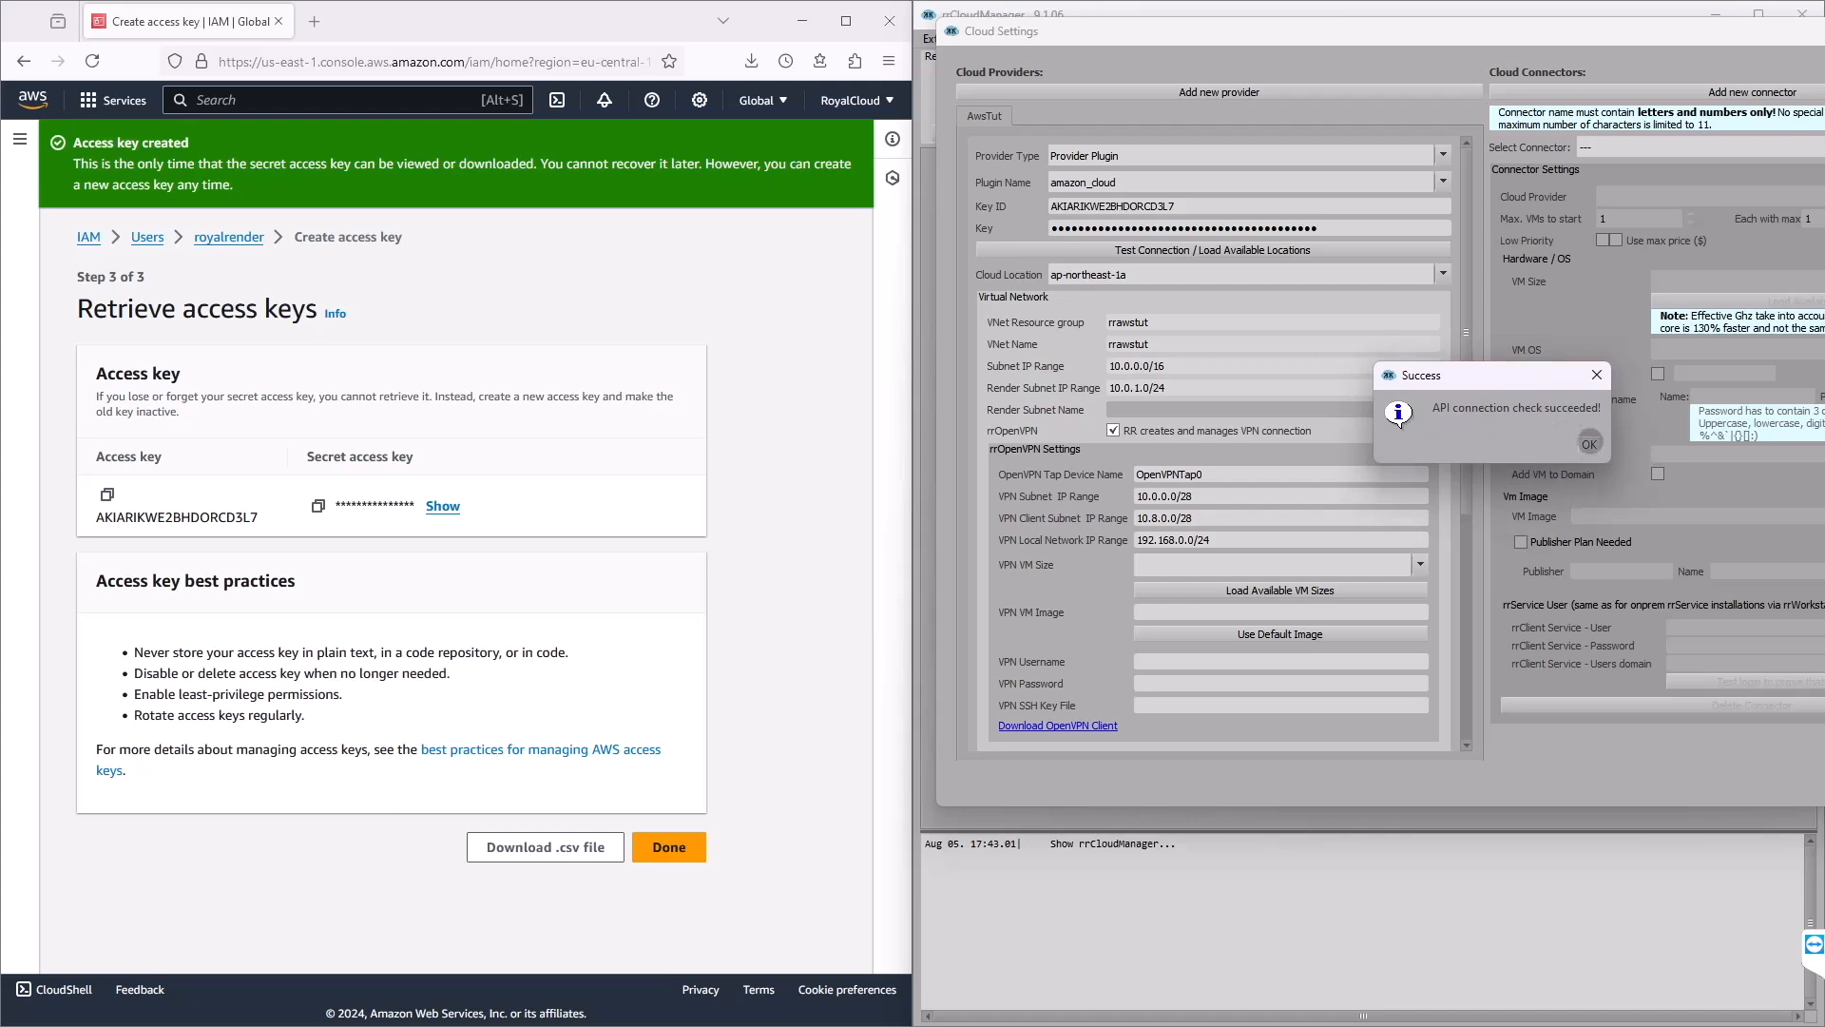
{"action": "left_click", "coordinate": [1590, 442]}
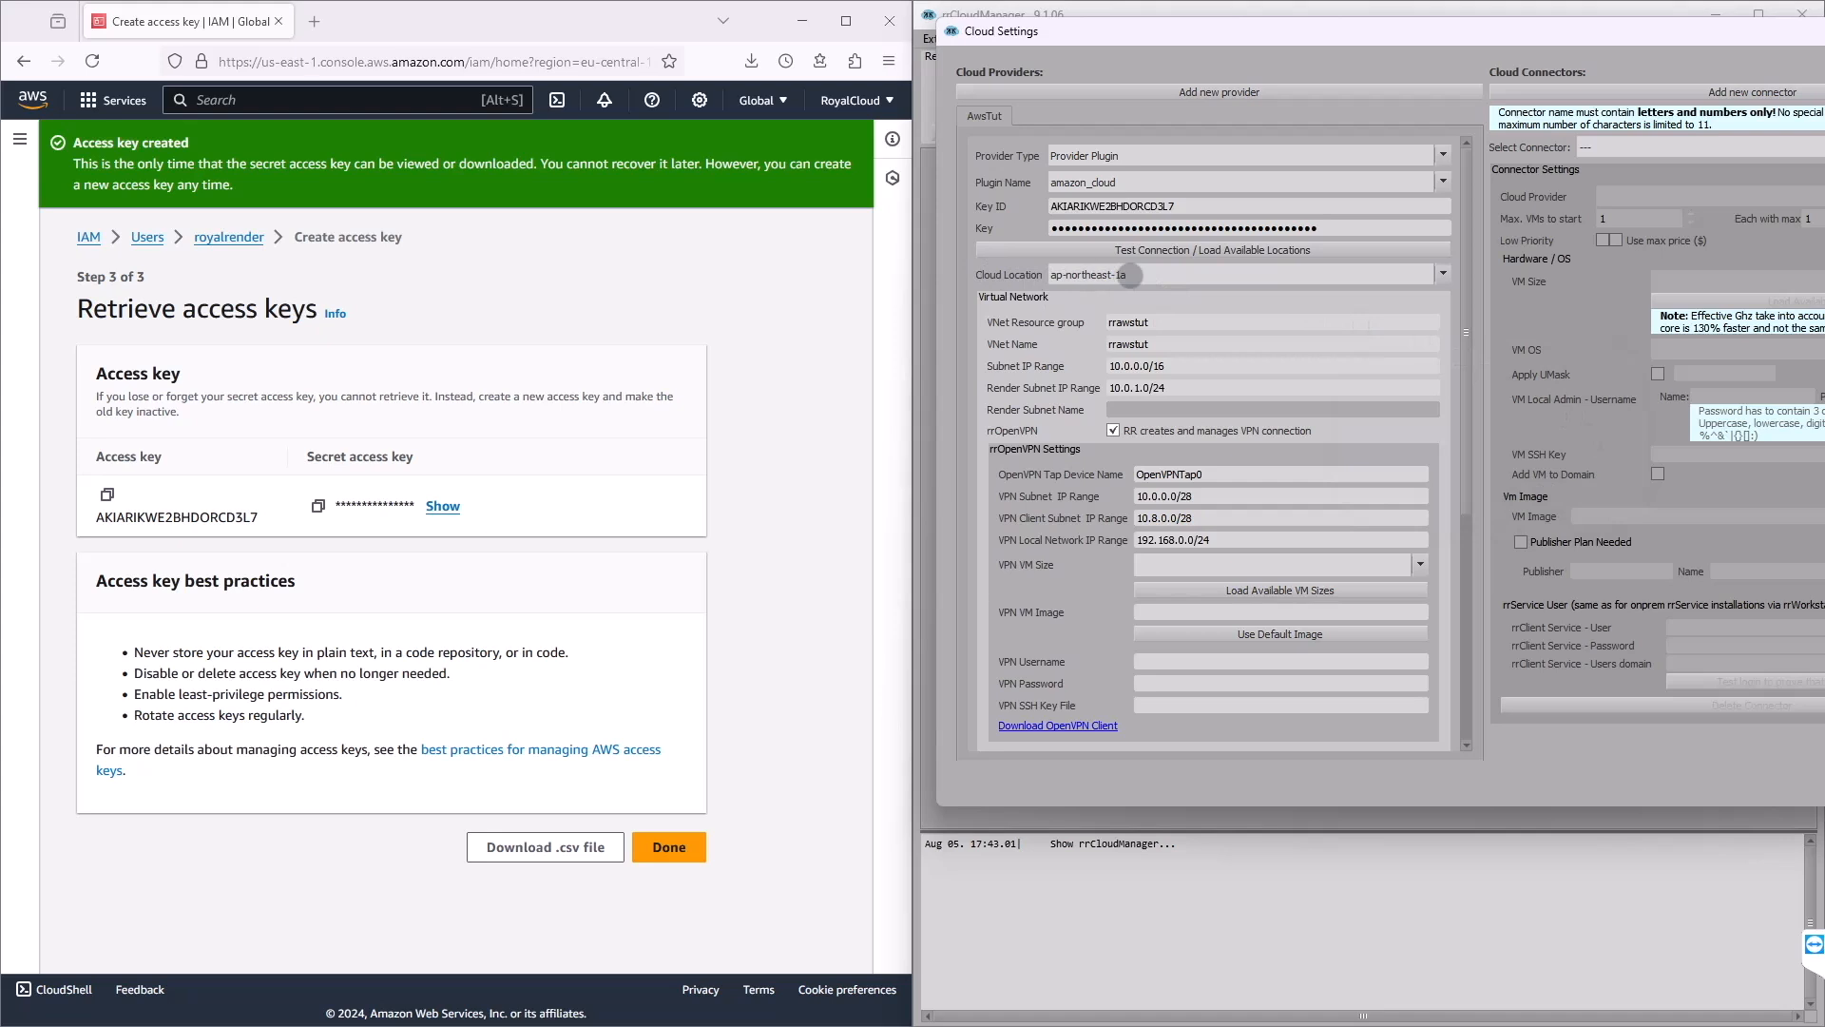
{"action": "left_click", "coordinate": [1328, 273]}
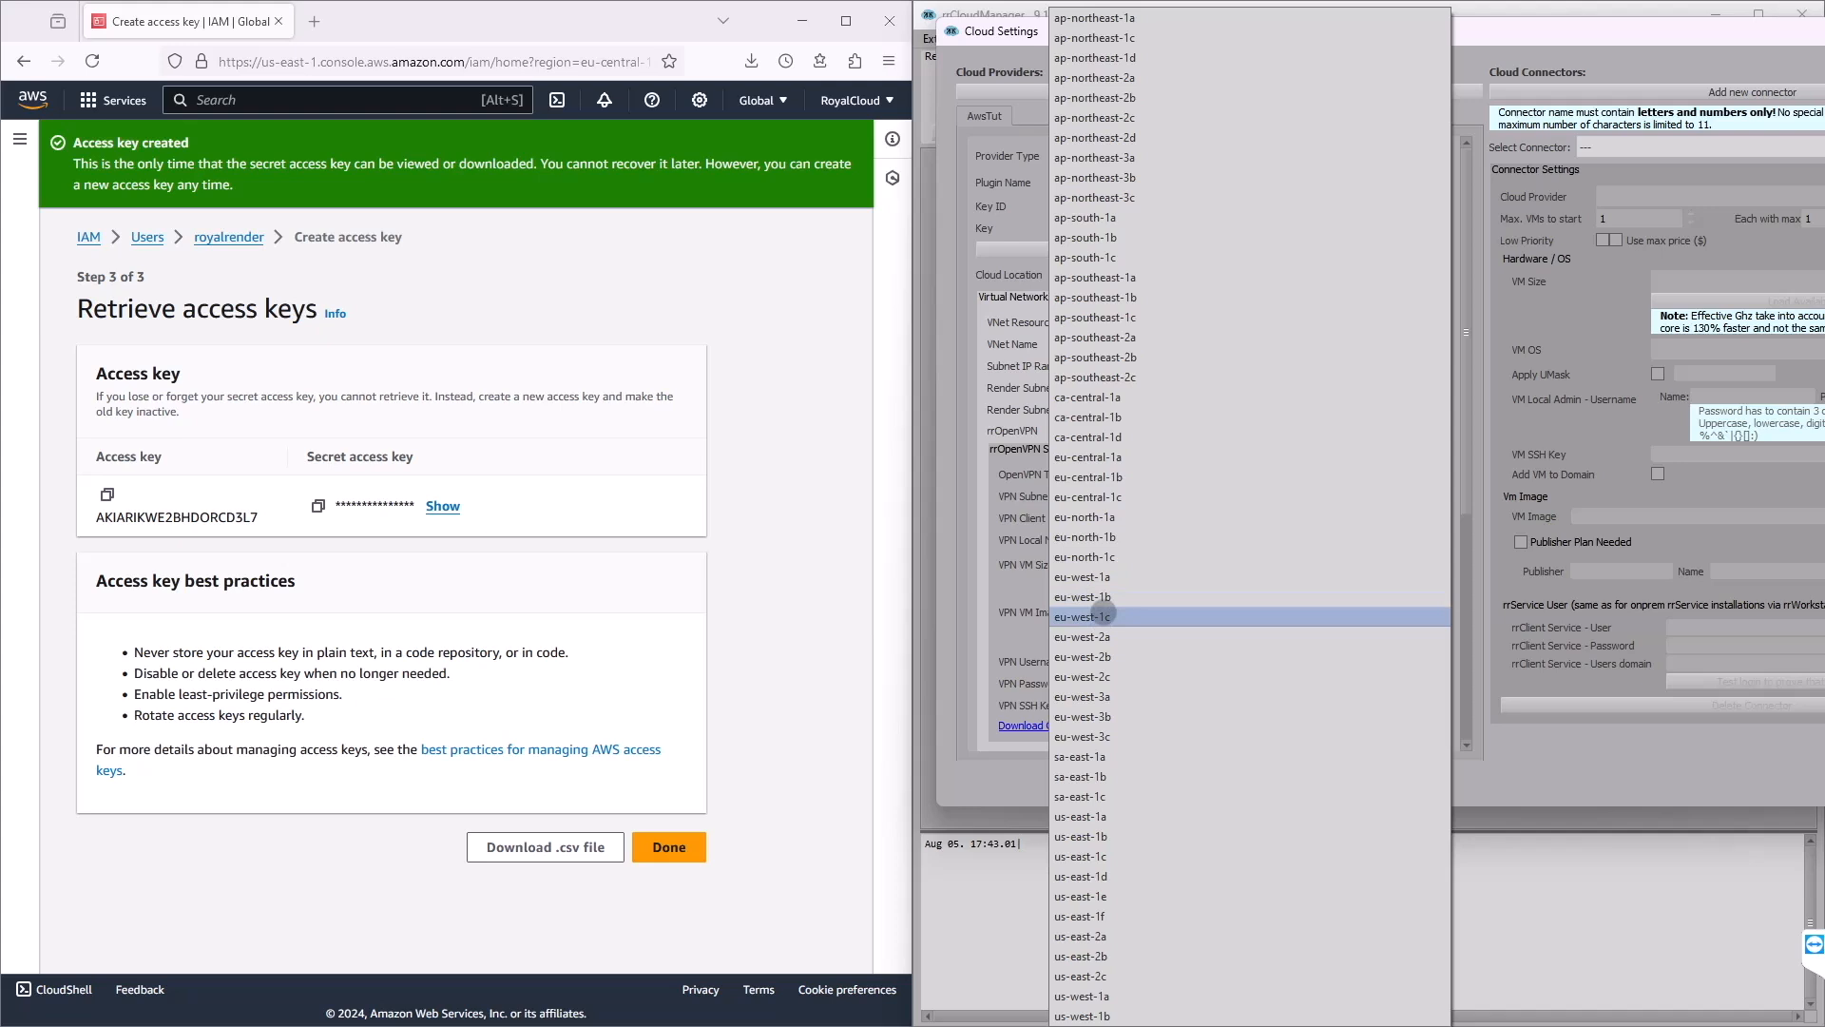
{"action": "left_click", "coordinate": [1103, 616]}
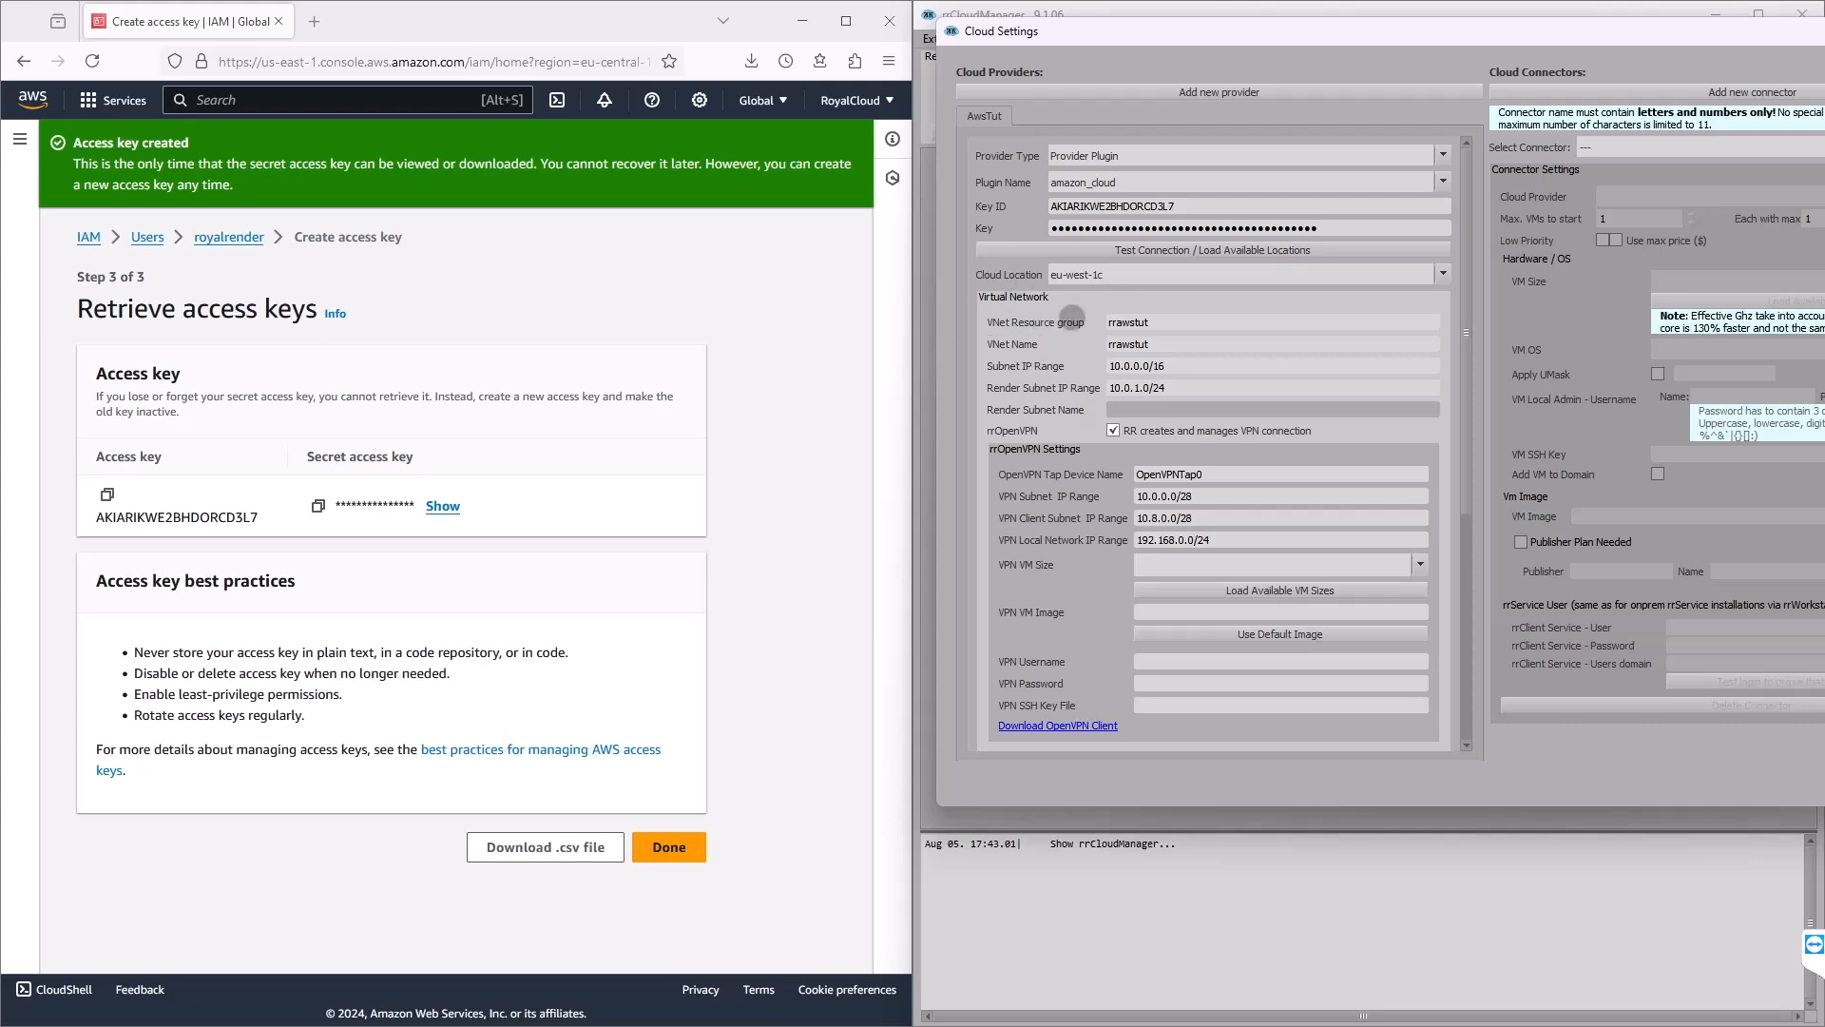
- Examine the virtual network fields and switch RR-managed VPN off and on again to compare the available settings
{"action": "left_click", "coordinate": [1161, 318]}
{"action": "left_click", "coordinate": [1162, 341]}
{"action": "left_click", "coordinate": [1180, 386]}
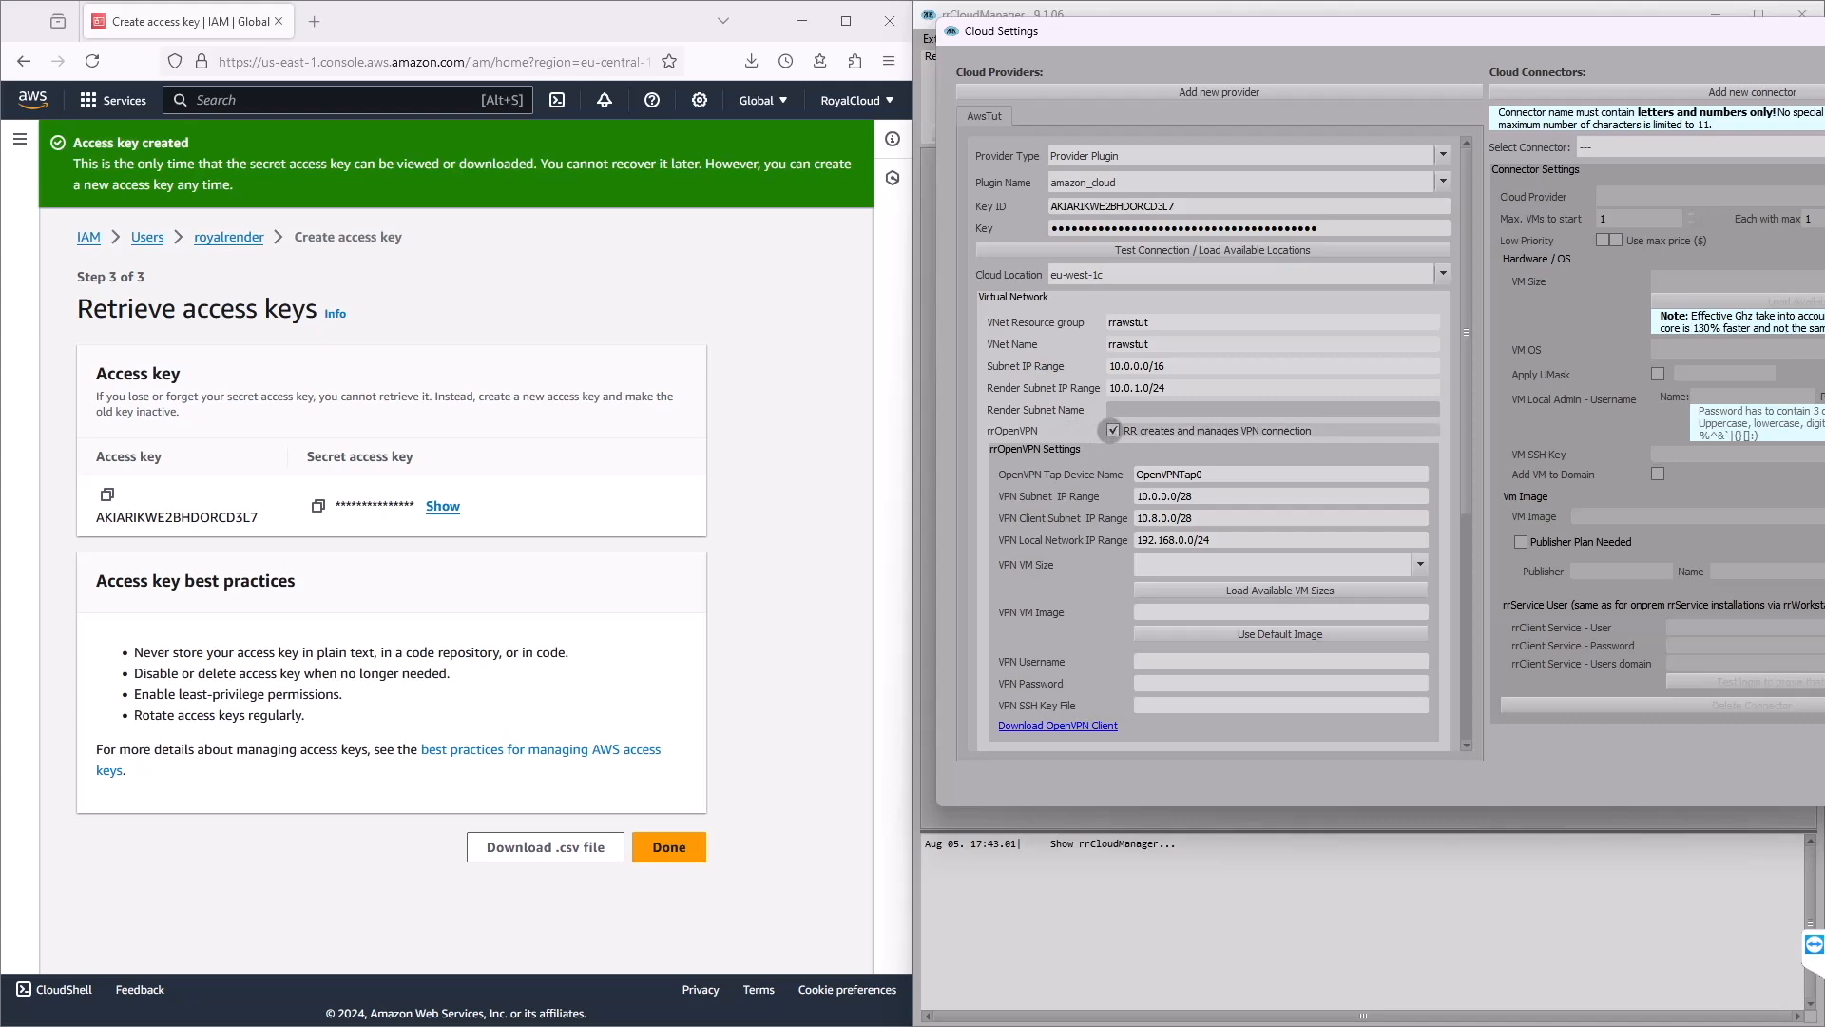
{"action": "left_click", "coordinate": [1113, 430]}
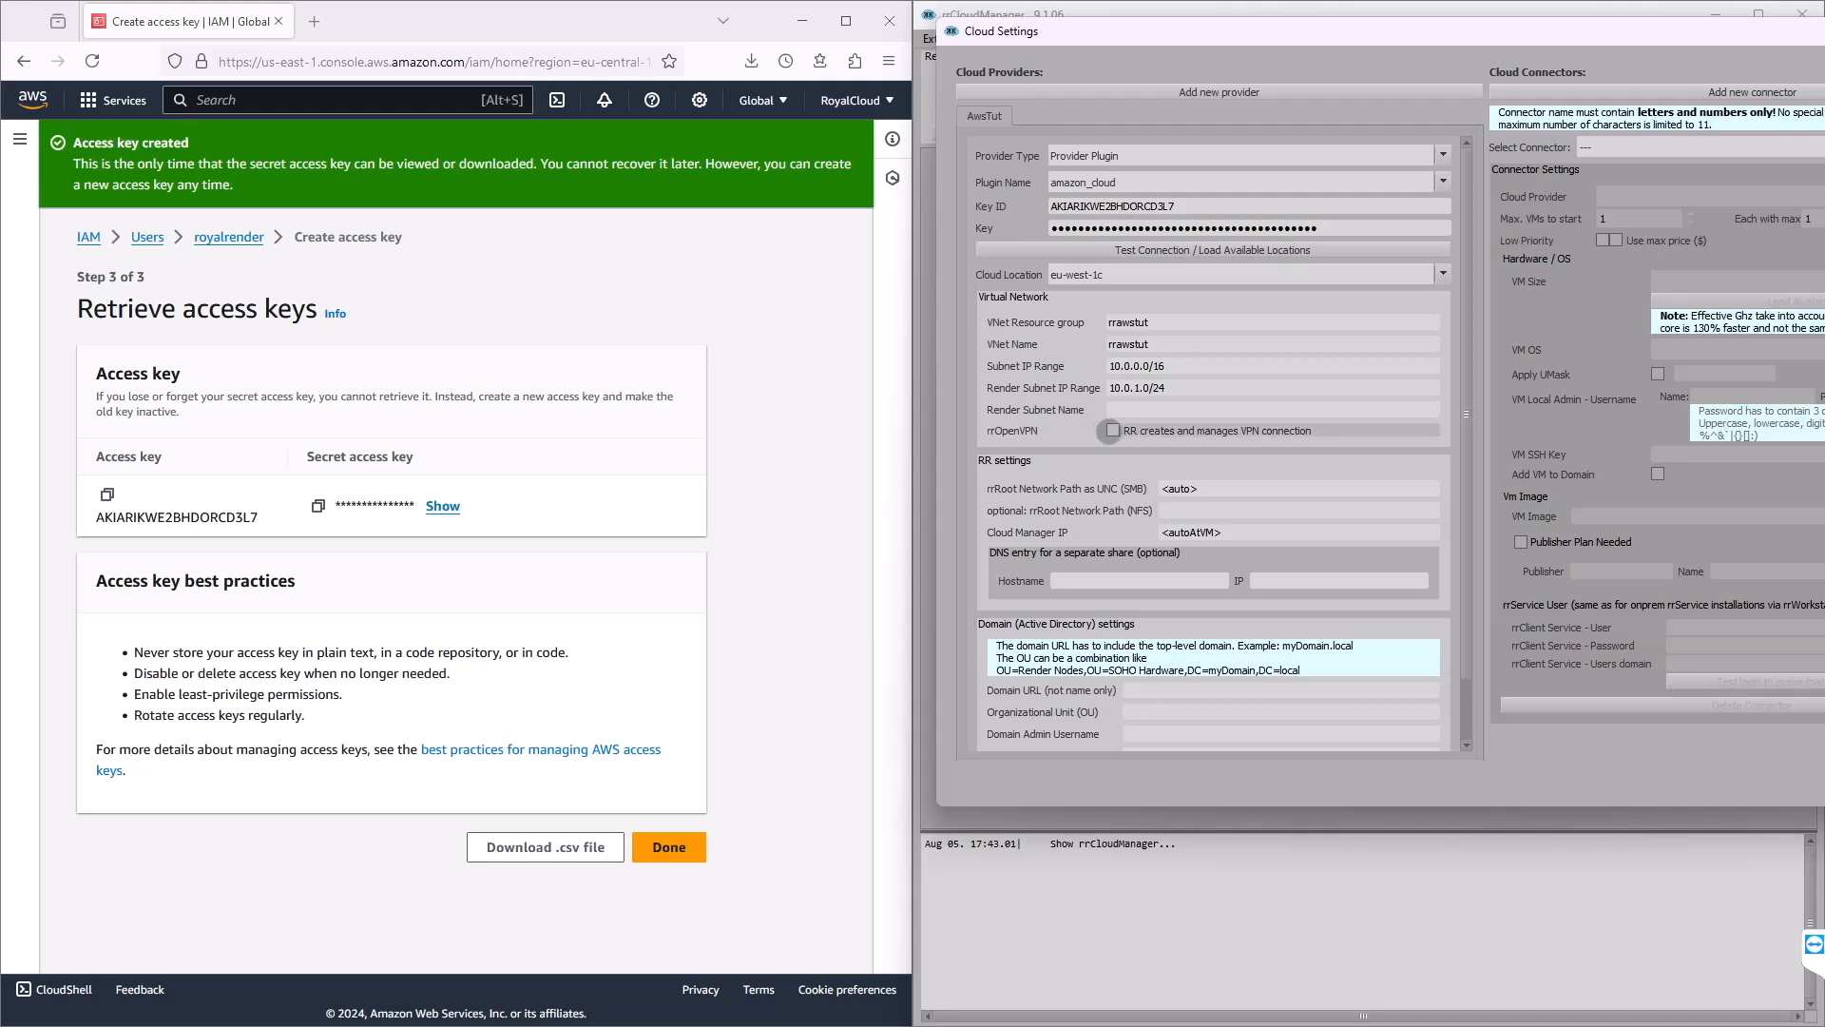
{"action": "left_click", "coordinate": [1110, 430]}
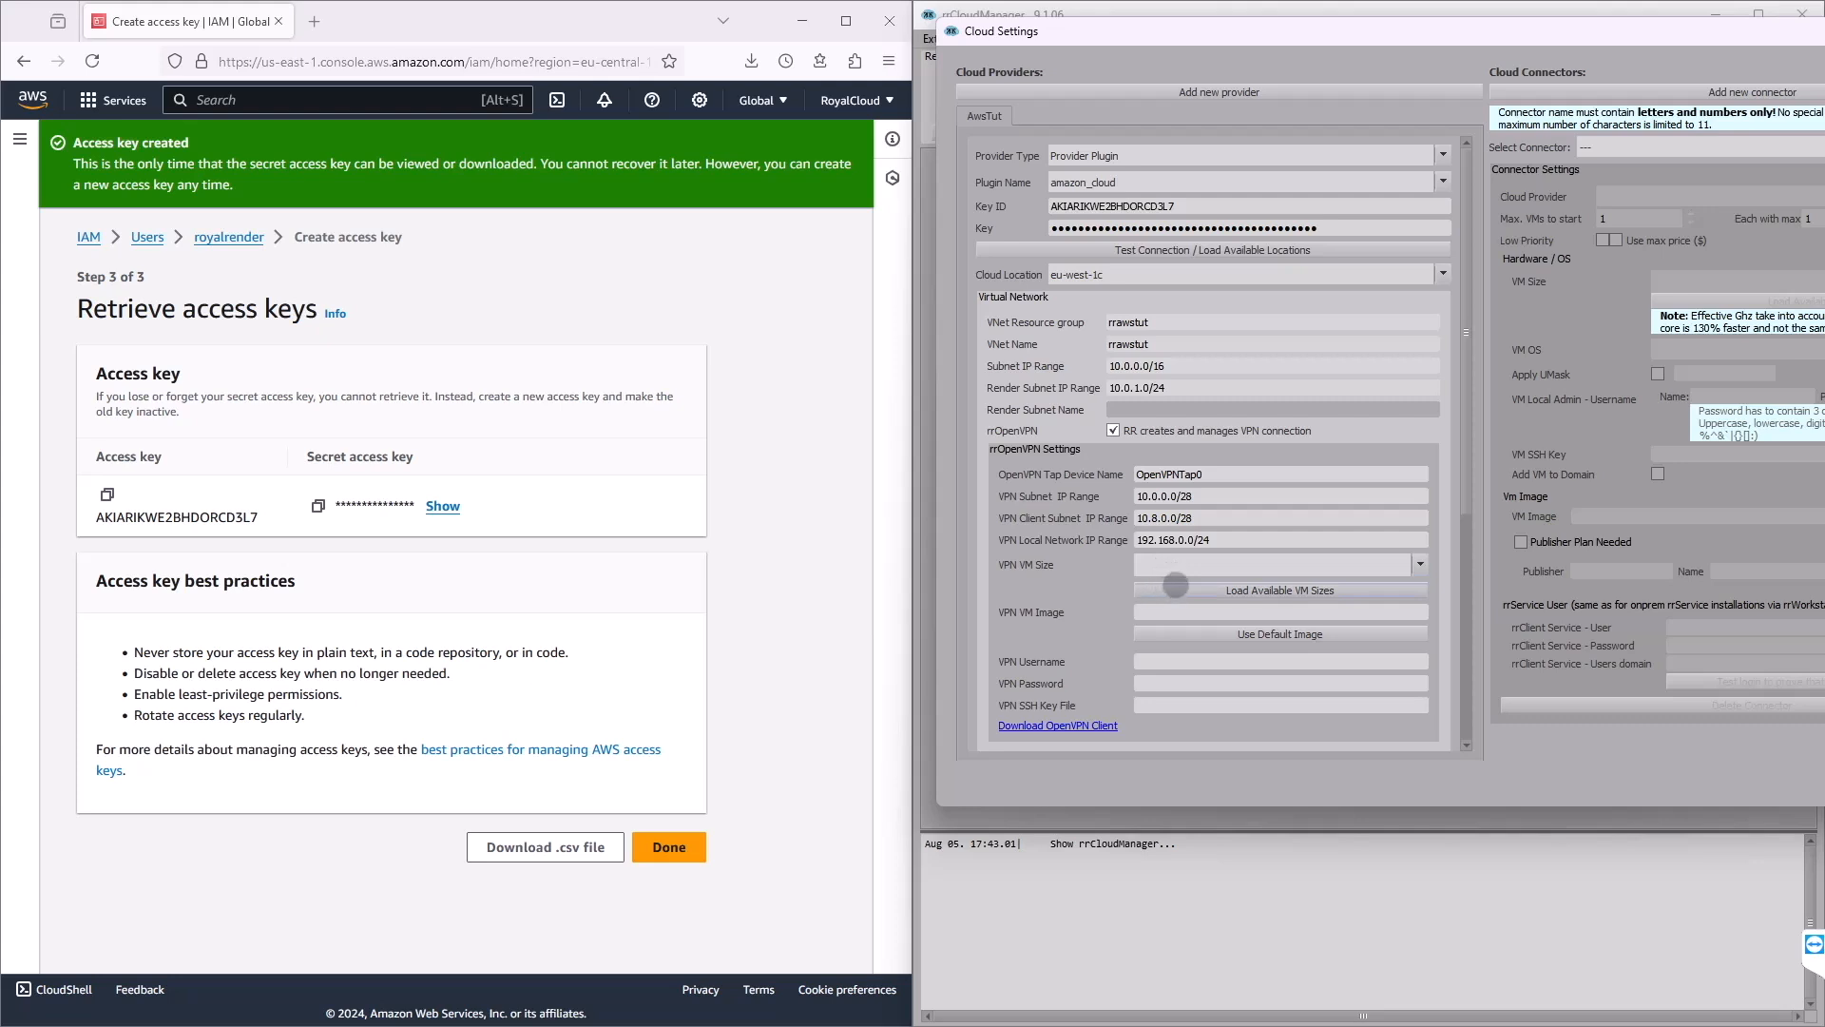
- Load the available VPN VM sizes, choose t2.large, and fill in the default VPN VM image
{"action": "left_click", "coordinate": [1175, 585]}
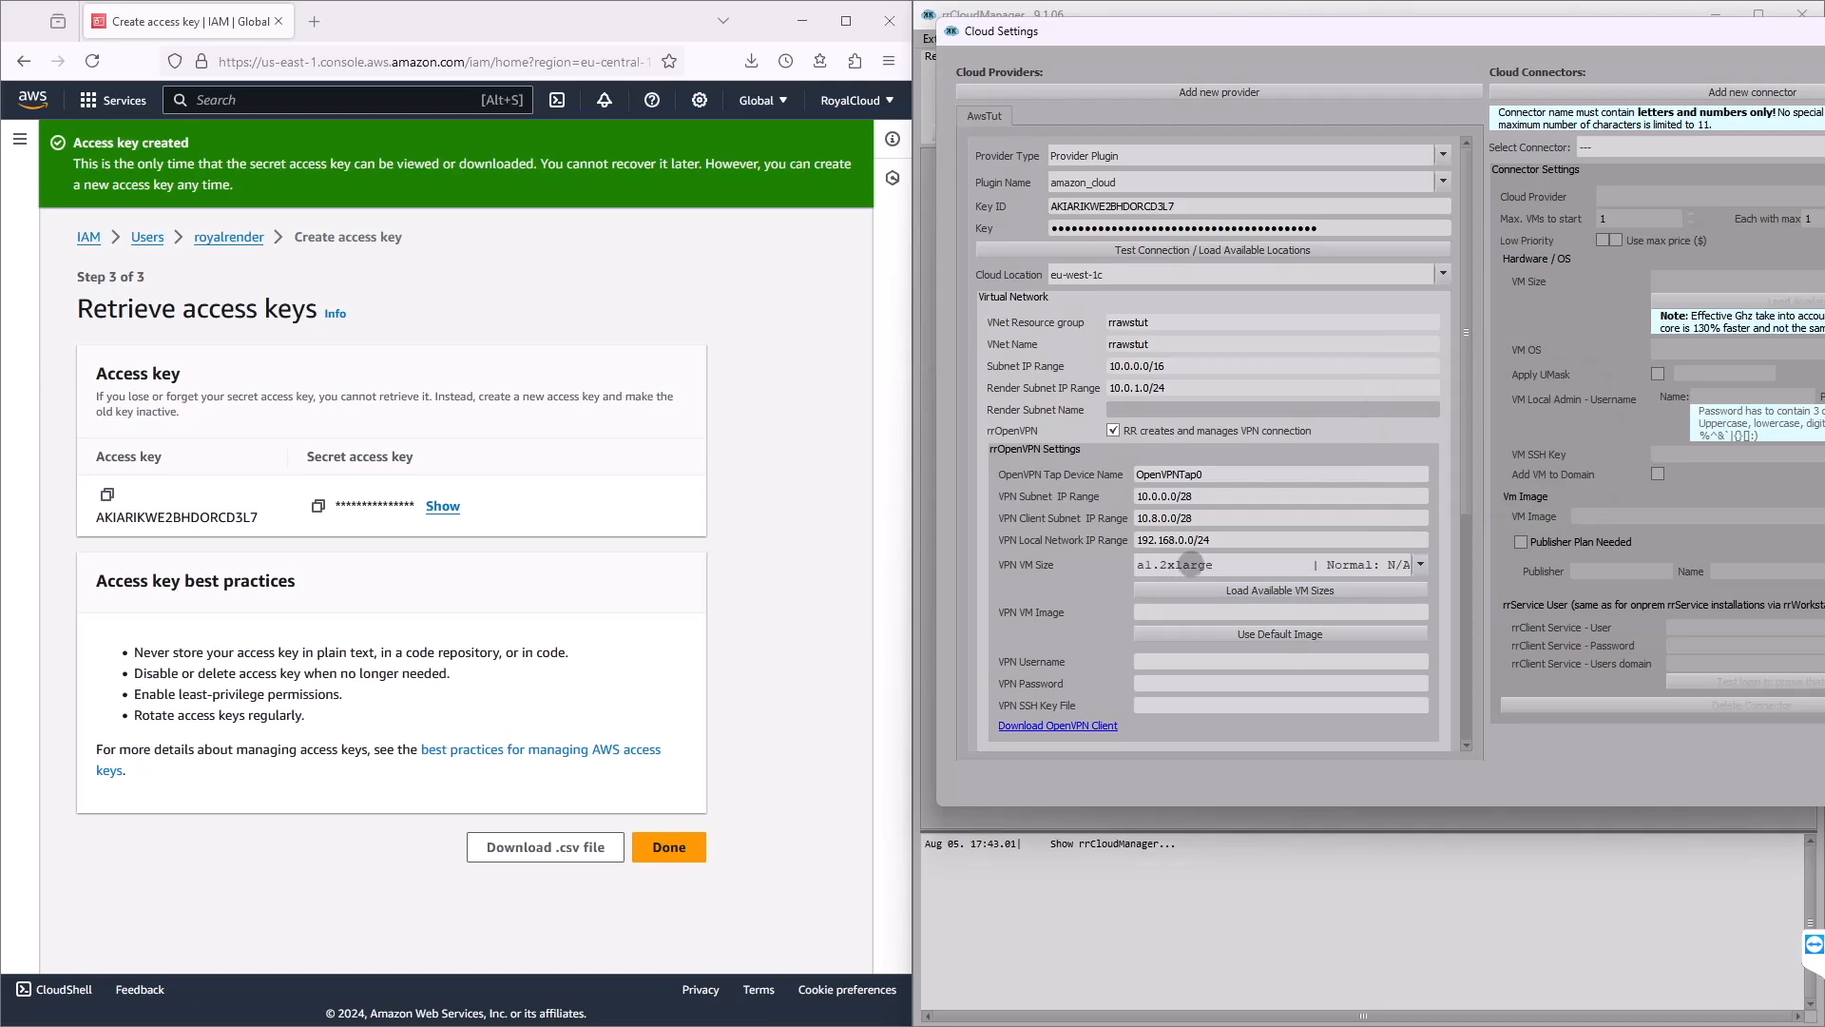
{"action": "left_click", "coordinate": [1191, 565]}
{"action": "scroll", "coordinate": [1312, 446], "scroll_direction": "down", "scroll_amount": 20}
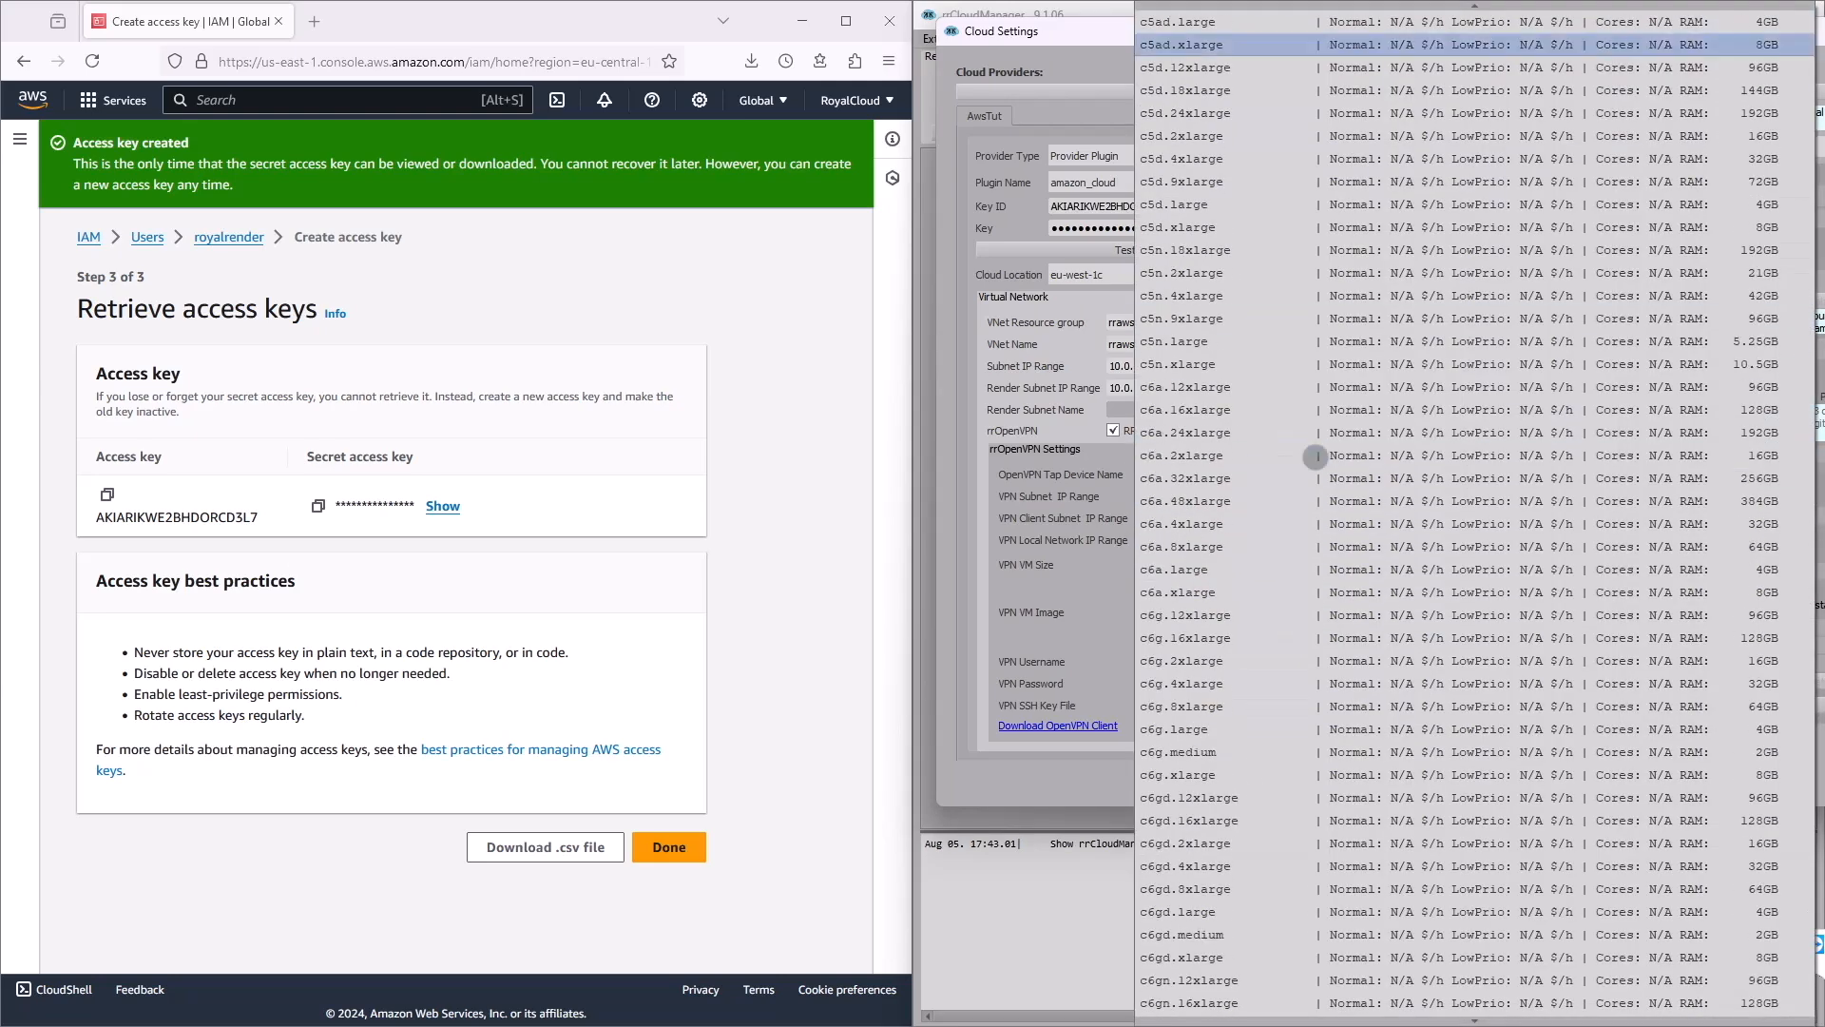
{"action": "scroll", "coordinate": [1316, 457], "scroll_direction": "down", "scroll_amount": 20}
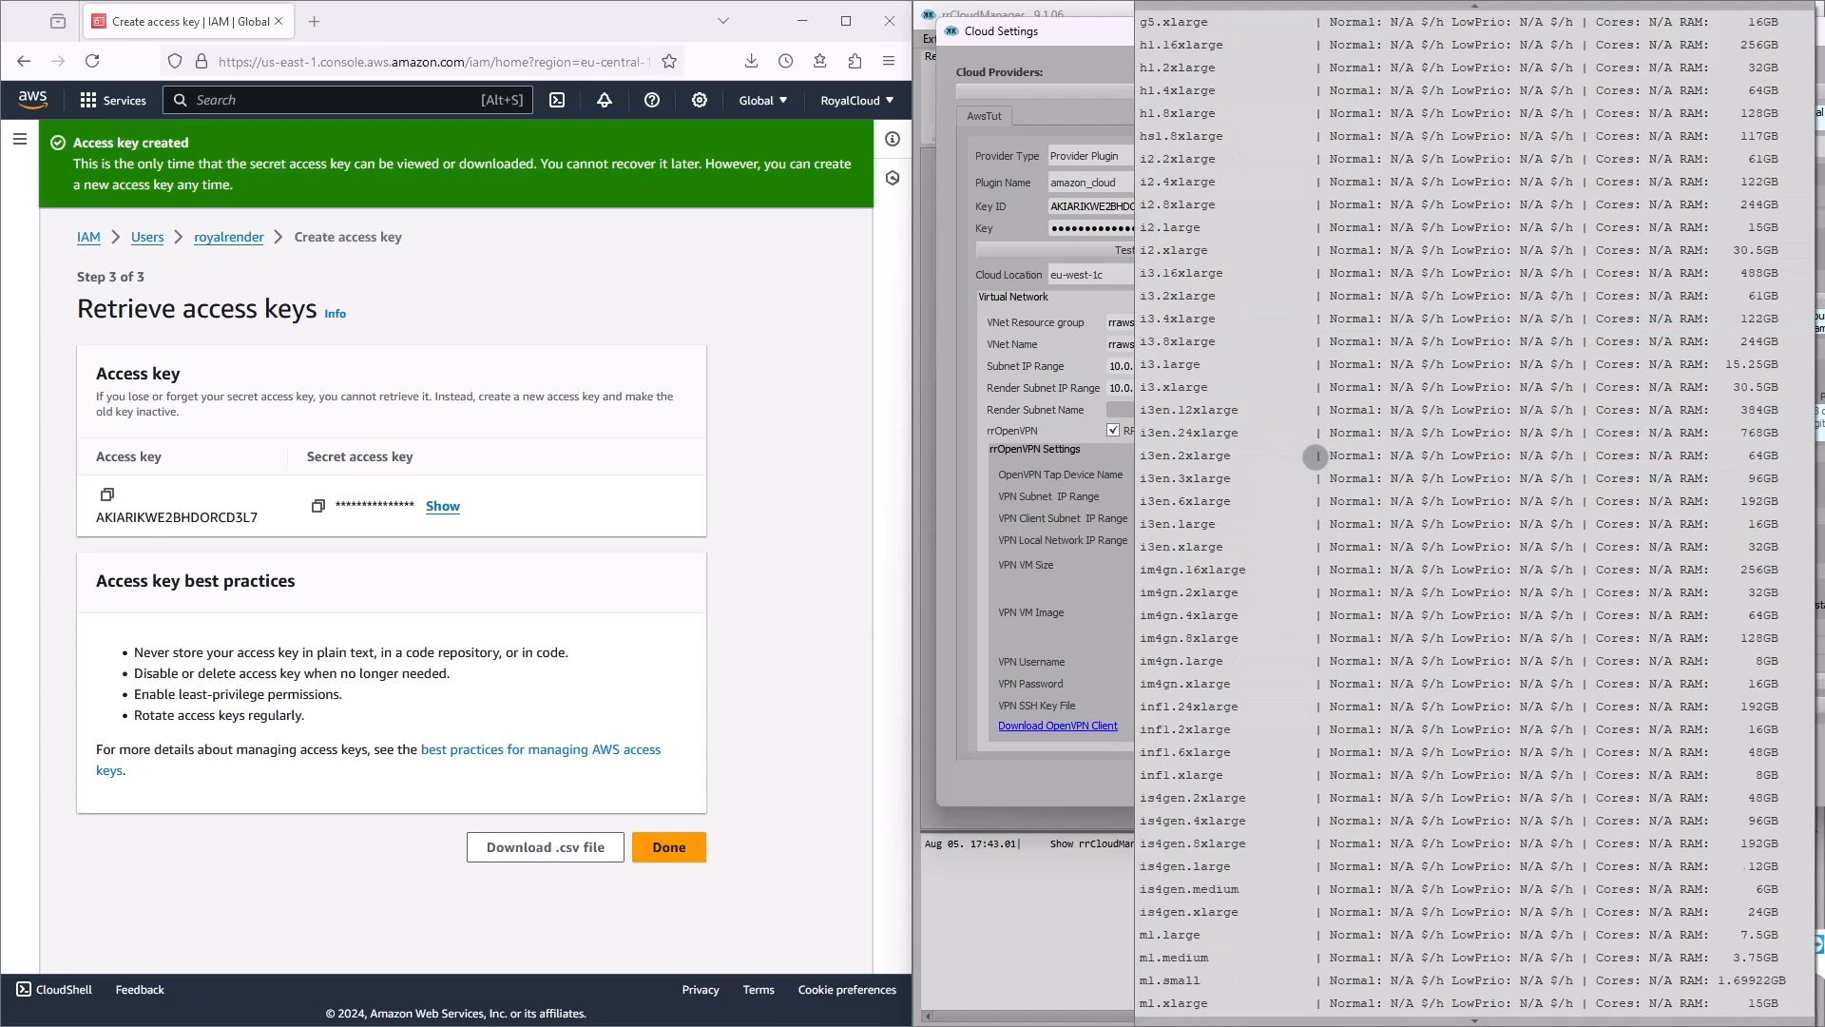
{"action": "scroll", "coordinate": [1315, 457], "scroll_direction": "down", "scroll_amount": 20}
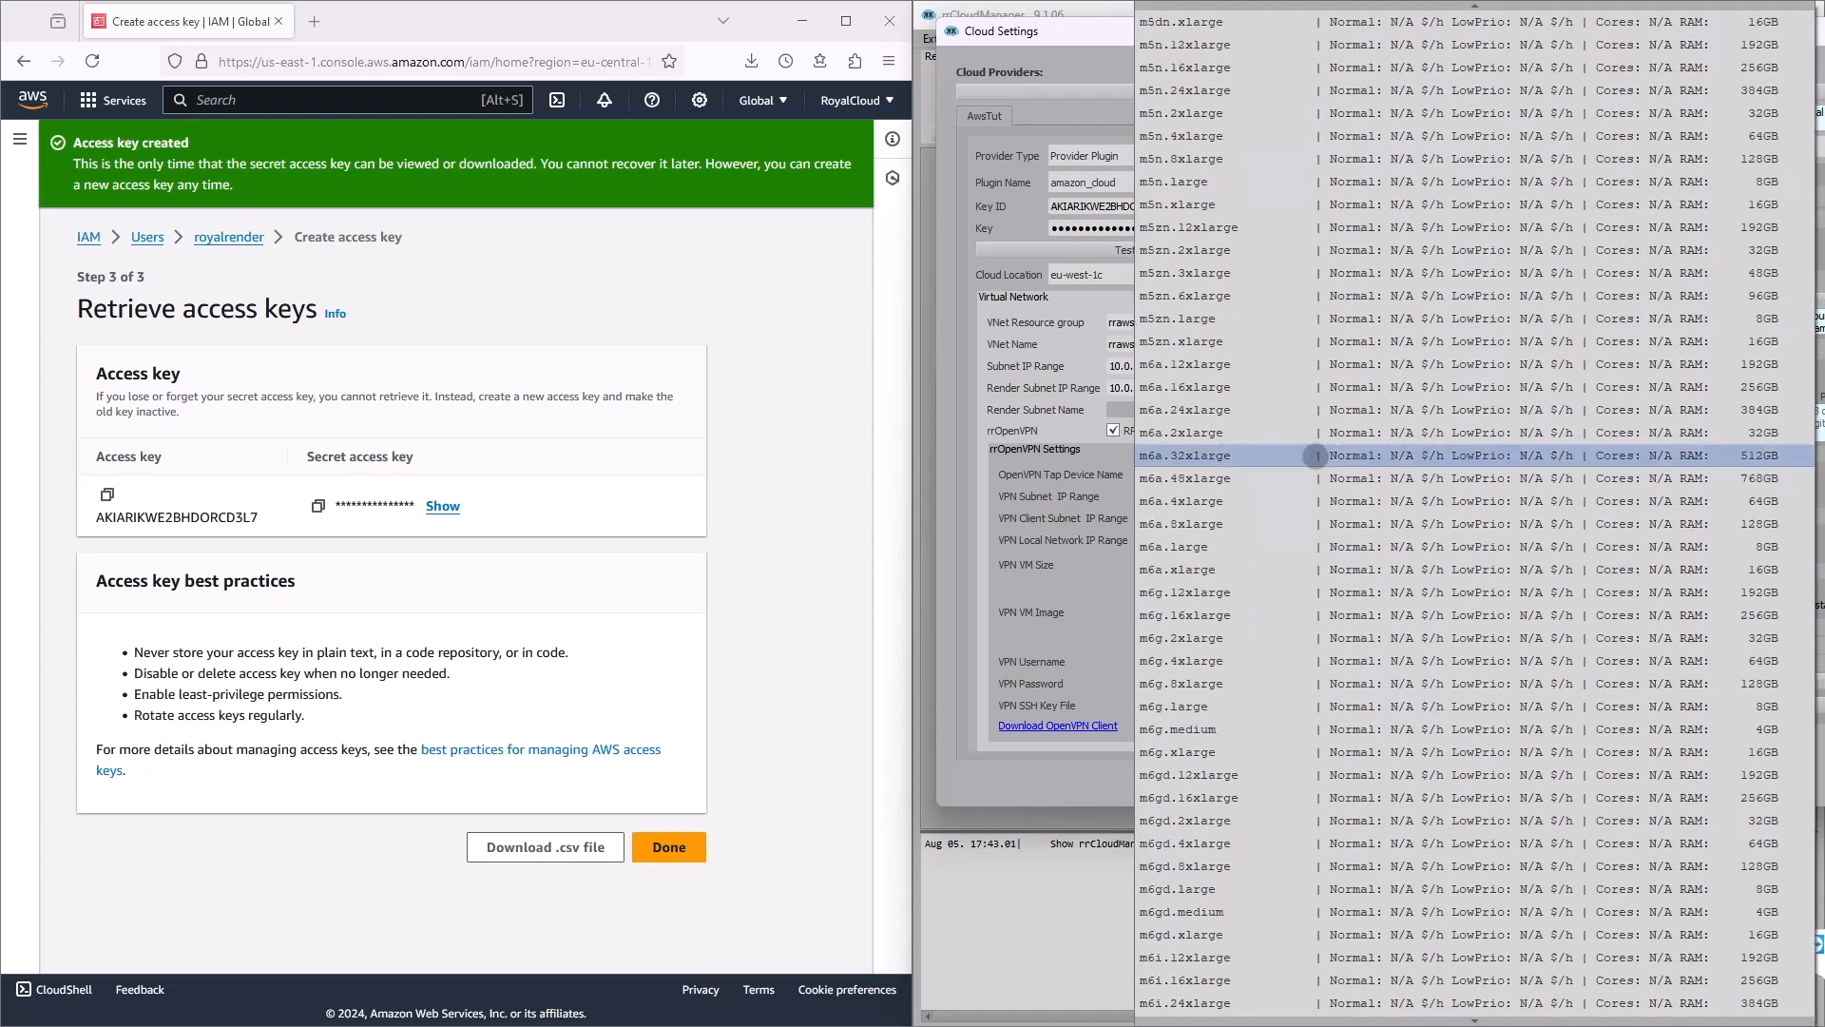
{"action": "scroll", "coordinate": [1316, 456], "scroll_direction": "down", "scroll_amount": 20}
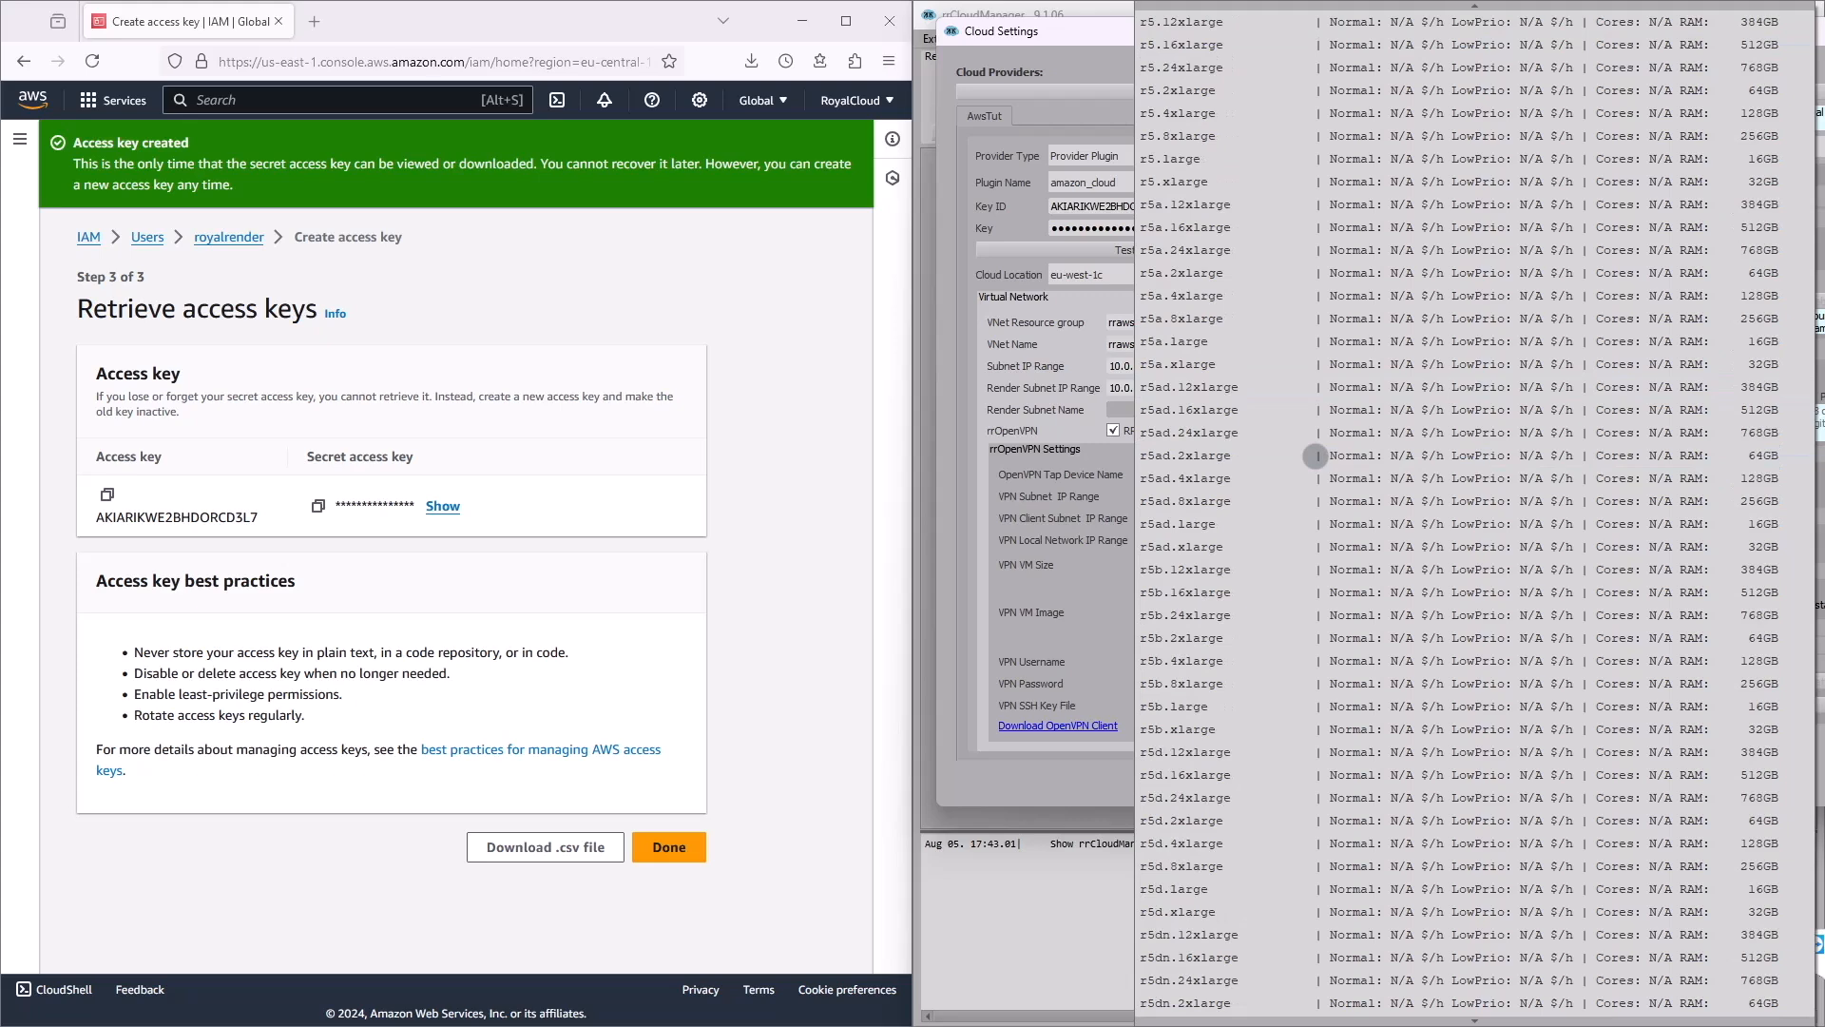
{"action": "scroll", "coordinate": [1316, 456], "scroll_direction": "down", "scroll_amount": 20}
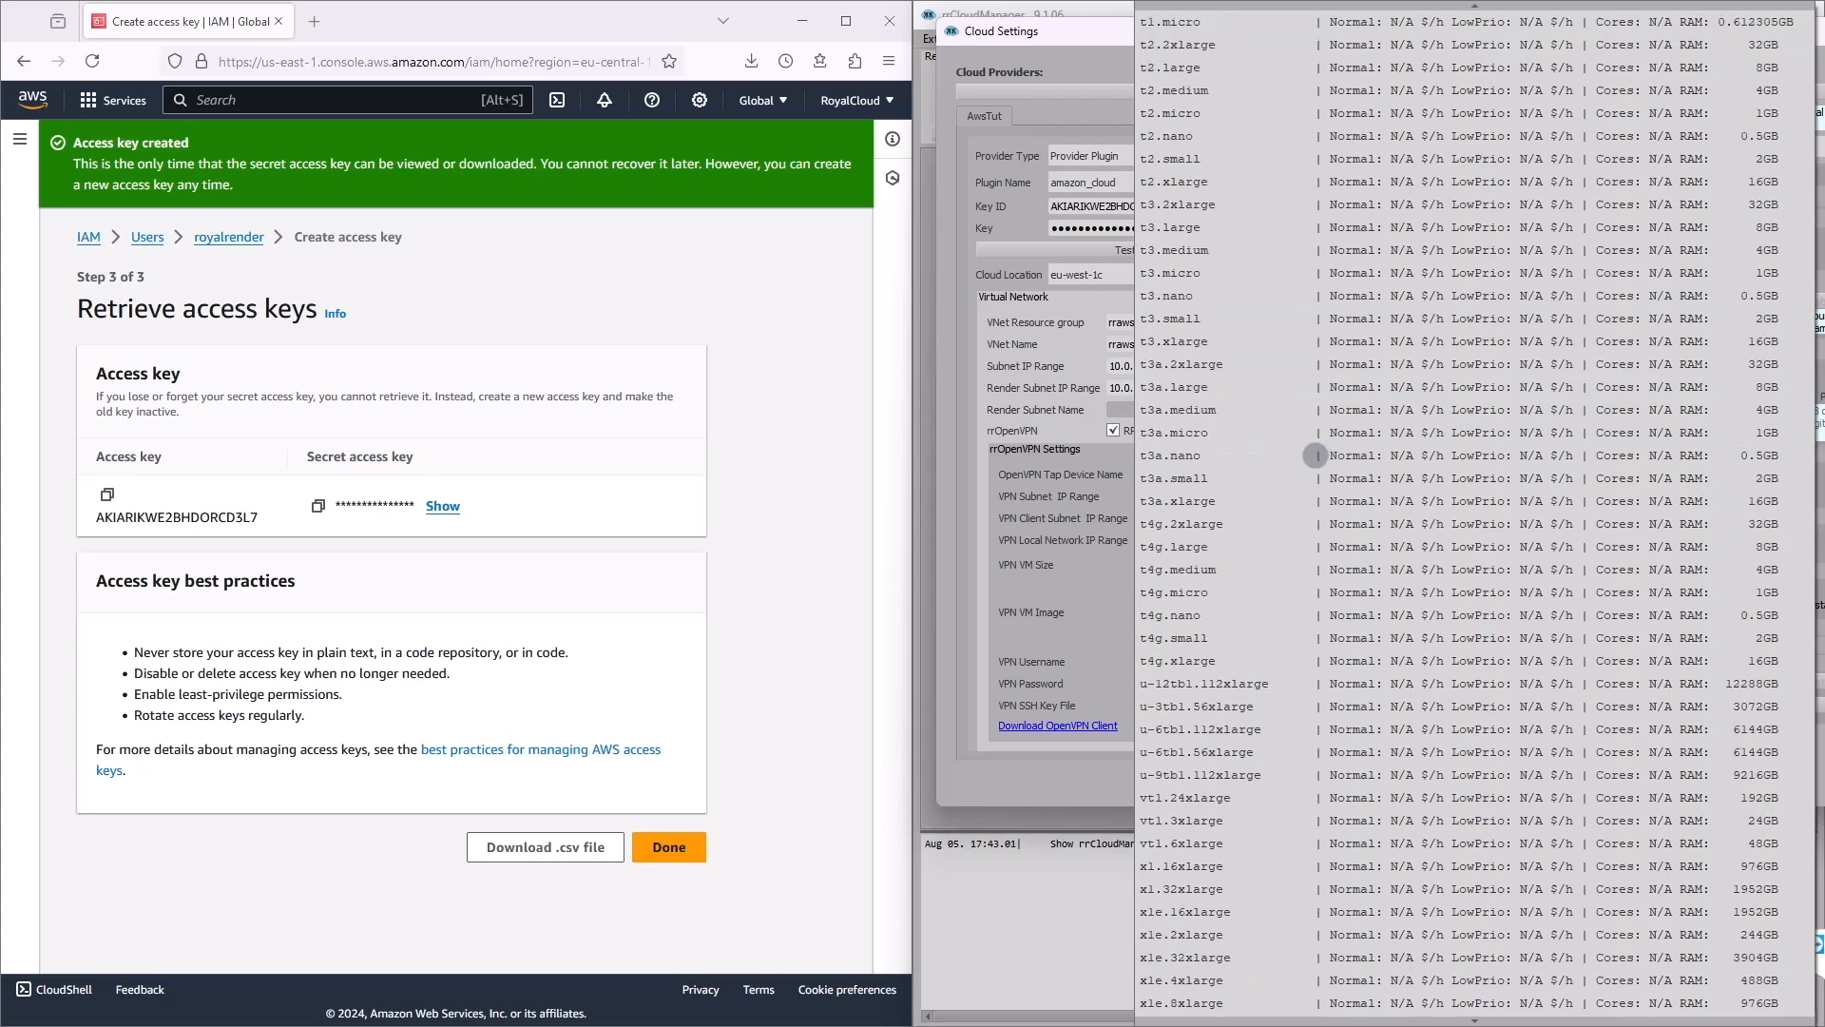
{"action": "scroll", "coordinate": [1315, 457], "scroll_direction": "up", "scroll_amount": 2}
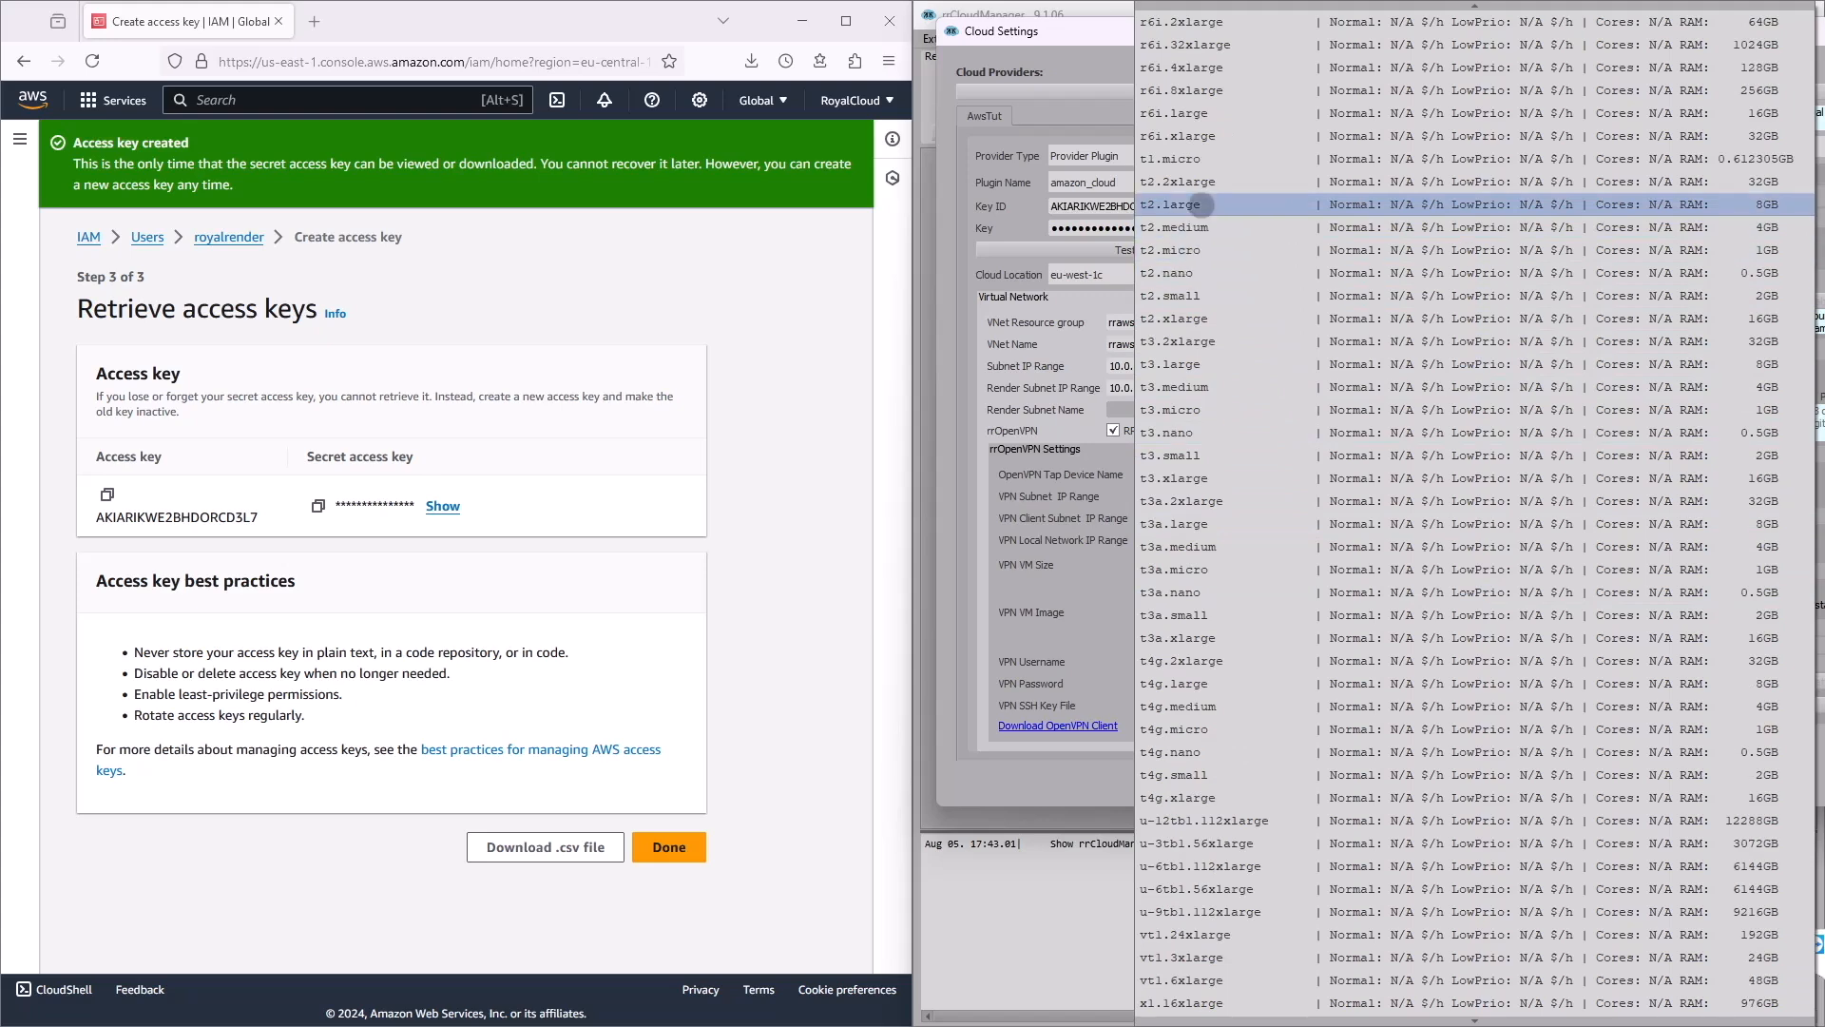
{"action": "left_click", "coordinate": [1198, 205]}
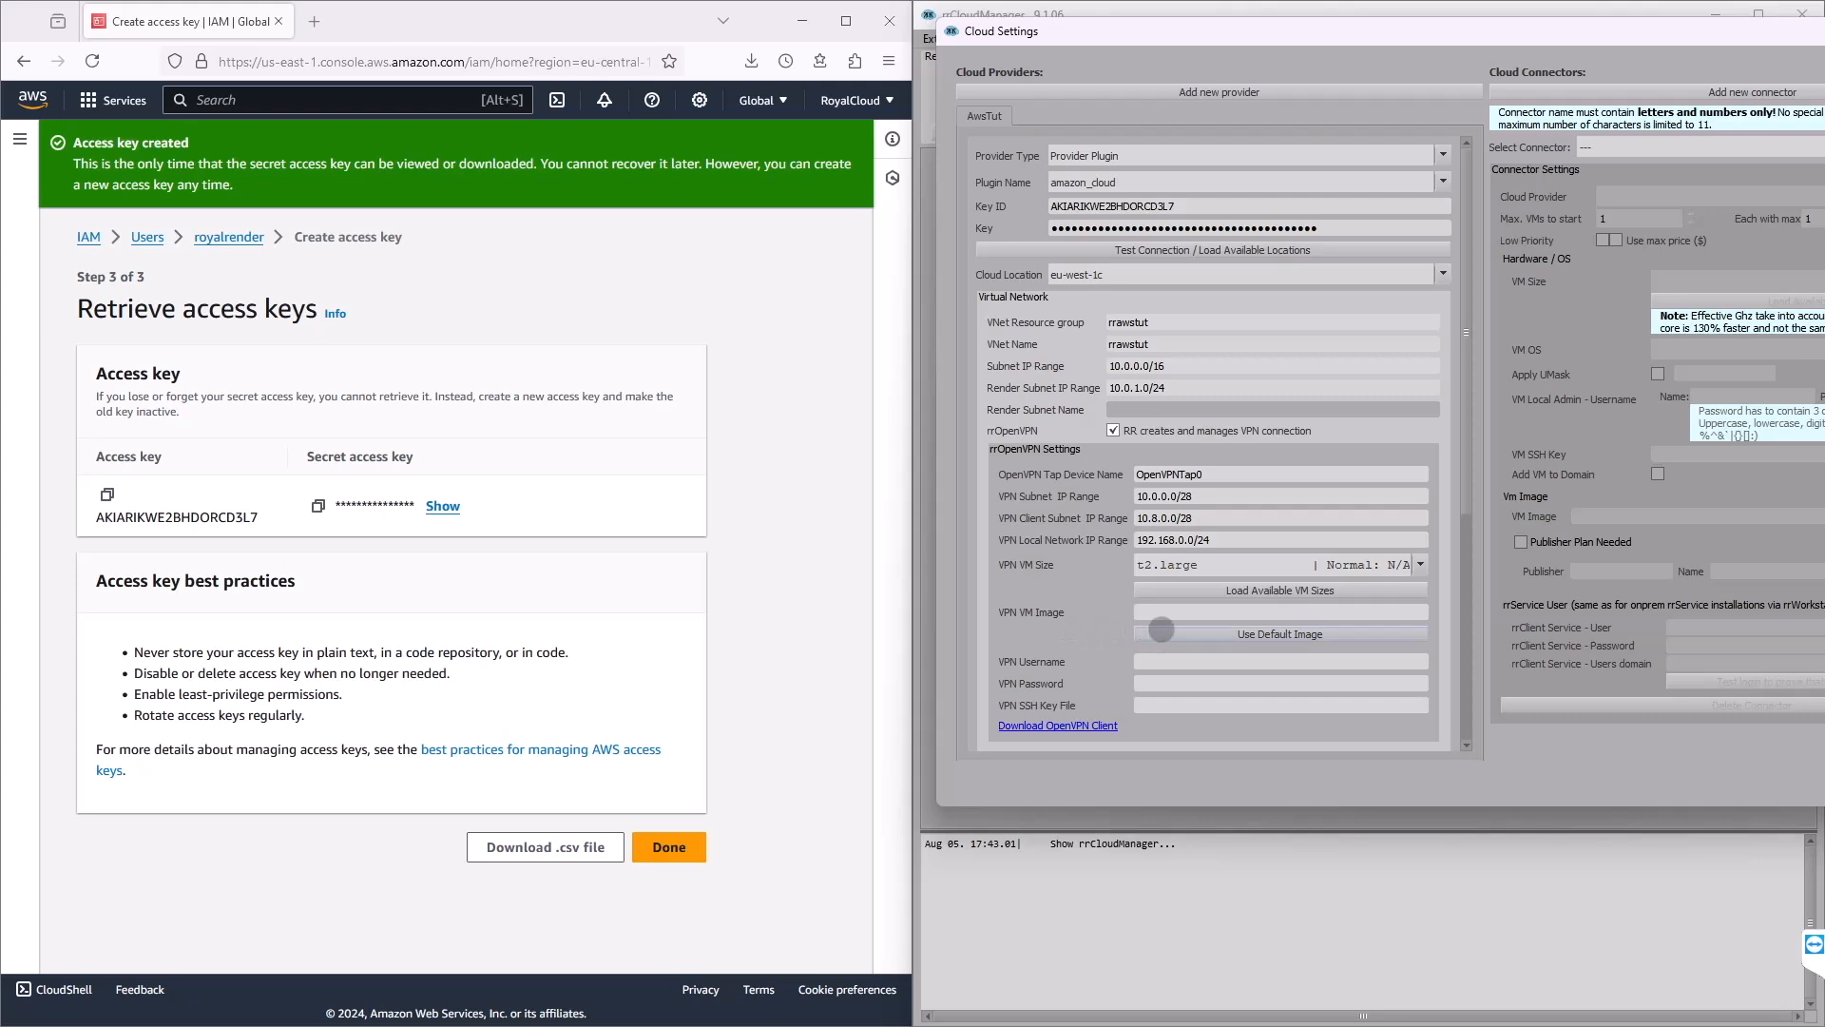
{"action": "left_click", "coordinate": [1164, 633]}
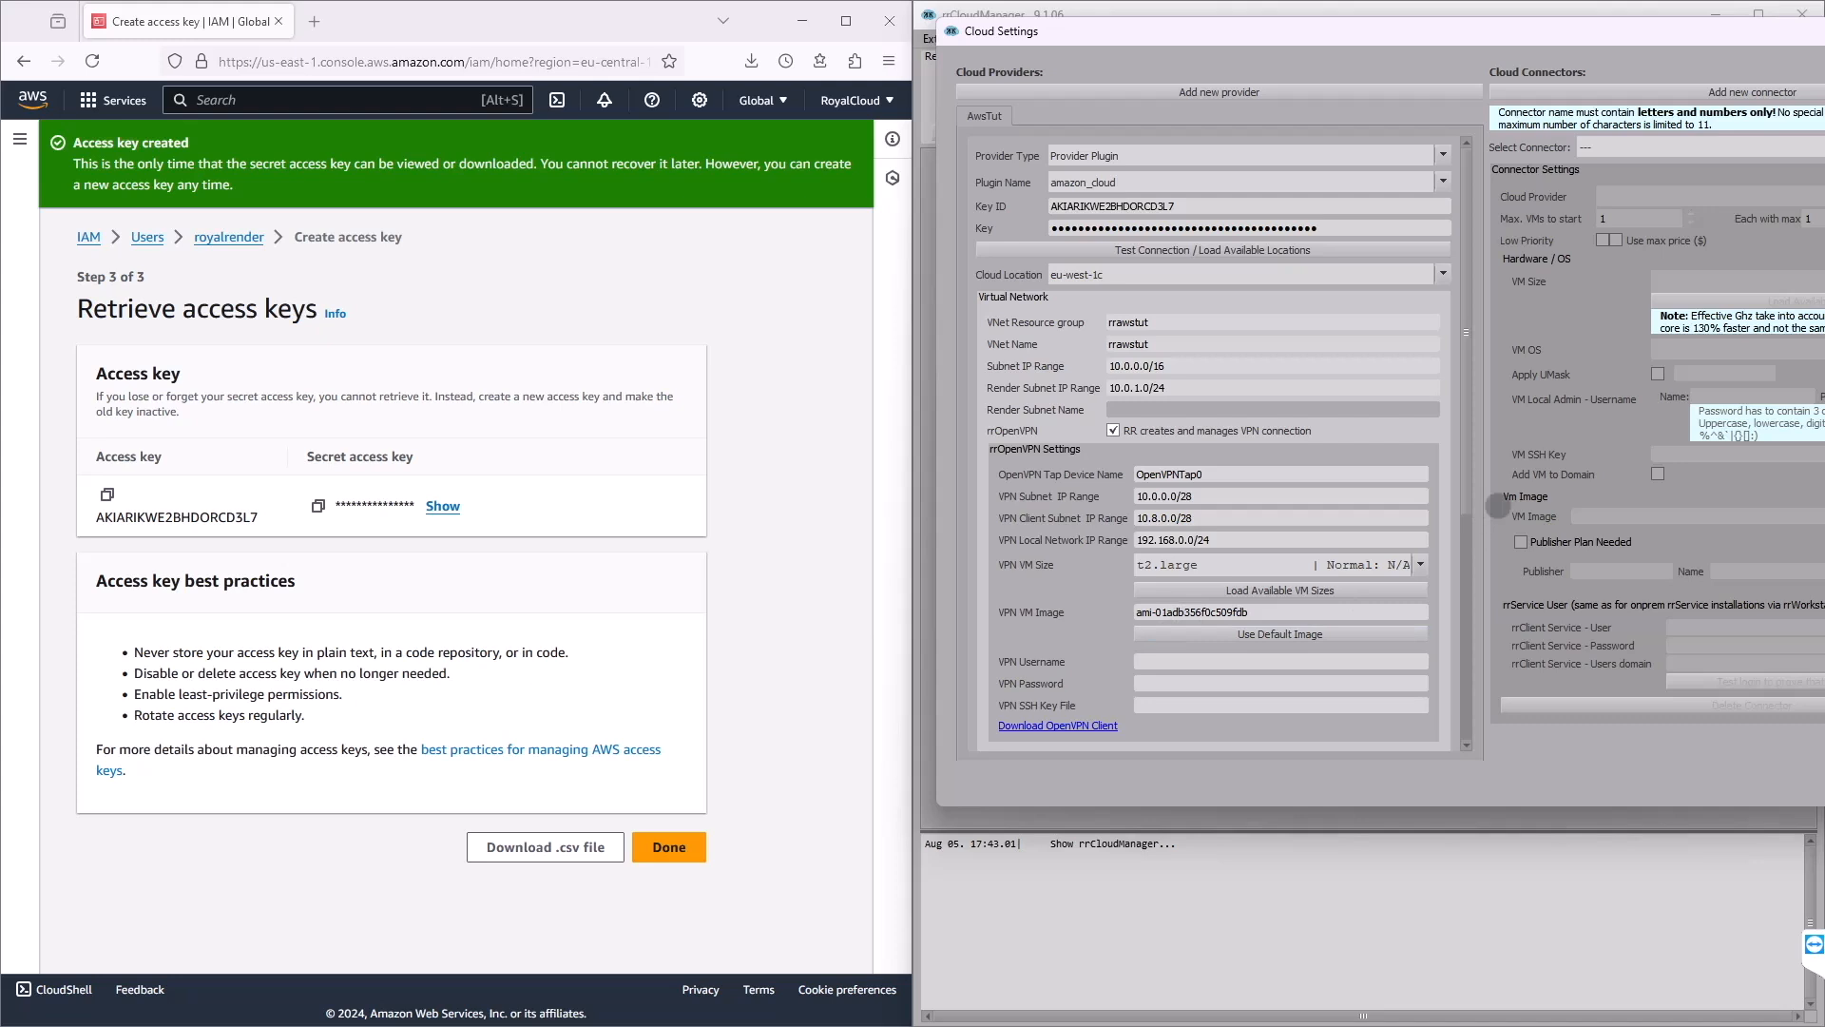
- In File Explorer, copy the full path of aws-win-poldi.ppk from the C:\Temp\Tutorials folder and minimize the window
{"action": "left_click_drag", "start_coordinate": [1471, 358], "coordinate": [1472, 632]}
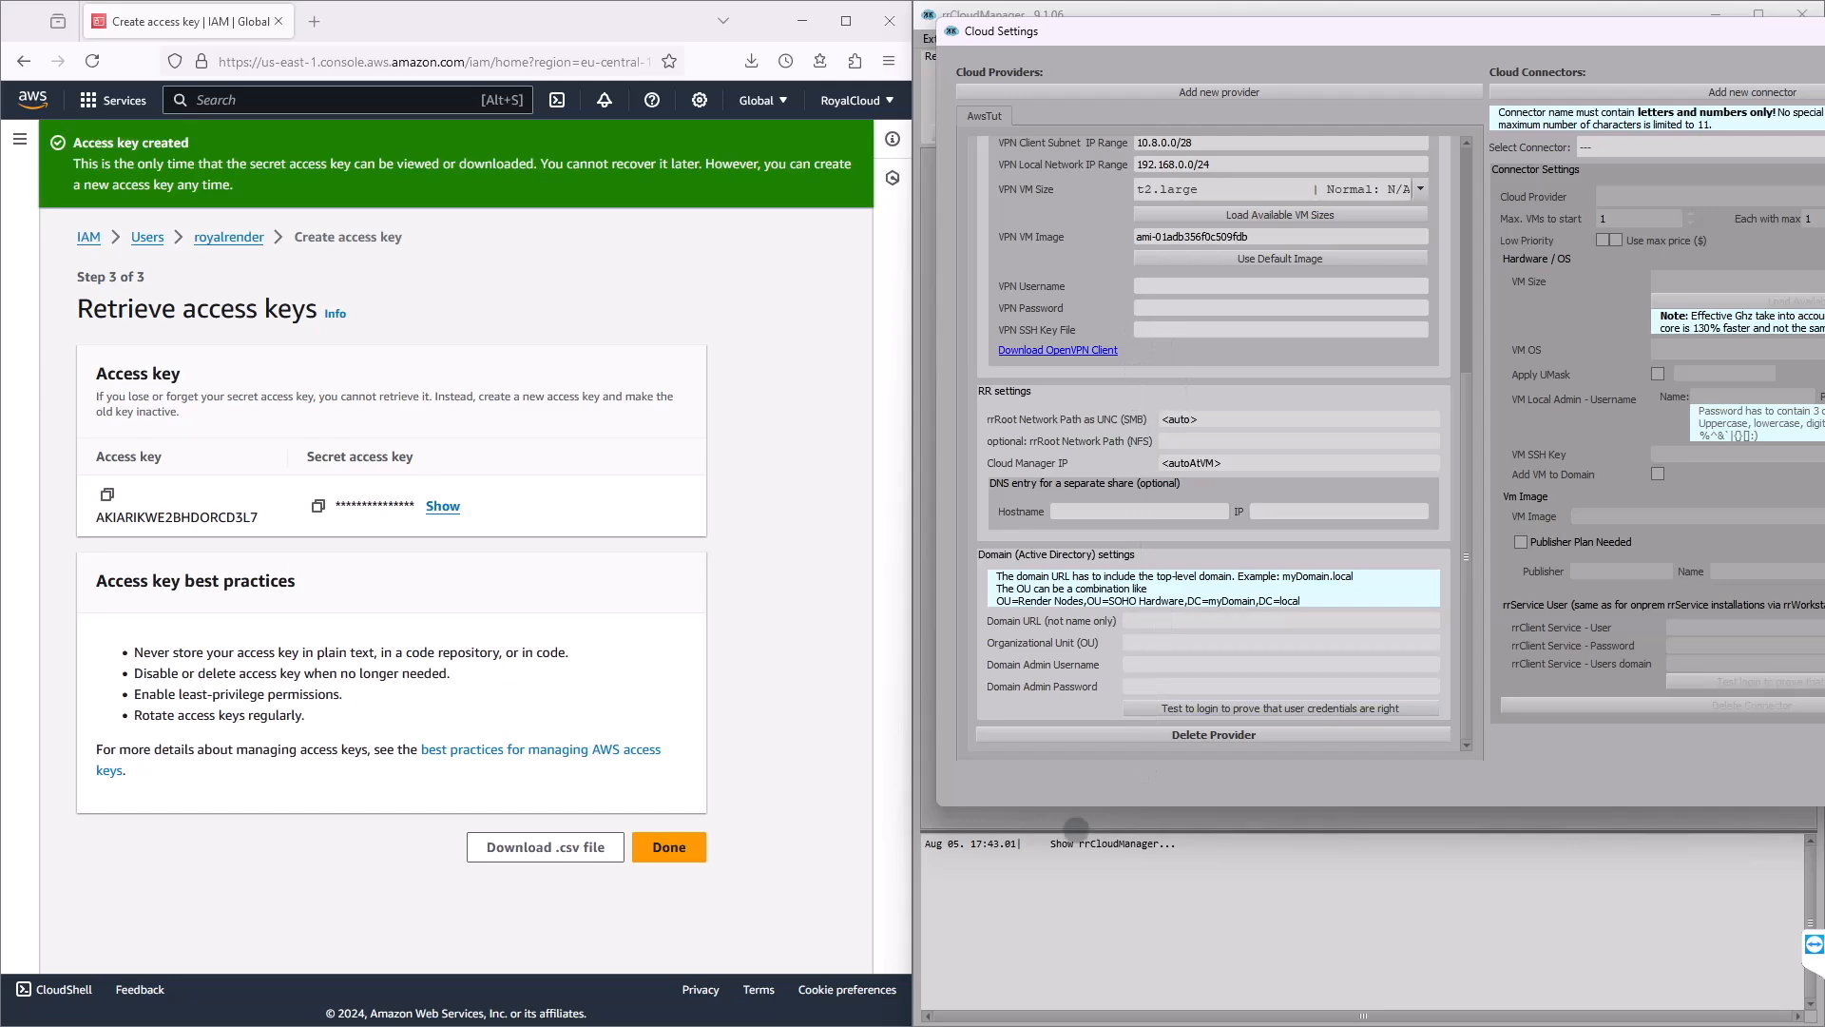
{"action": "key", "text": "super"}
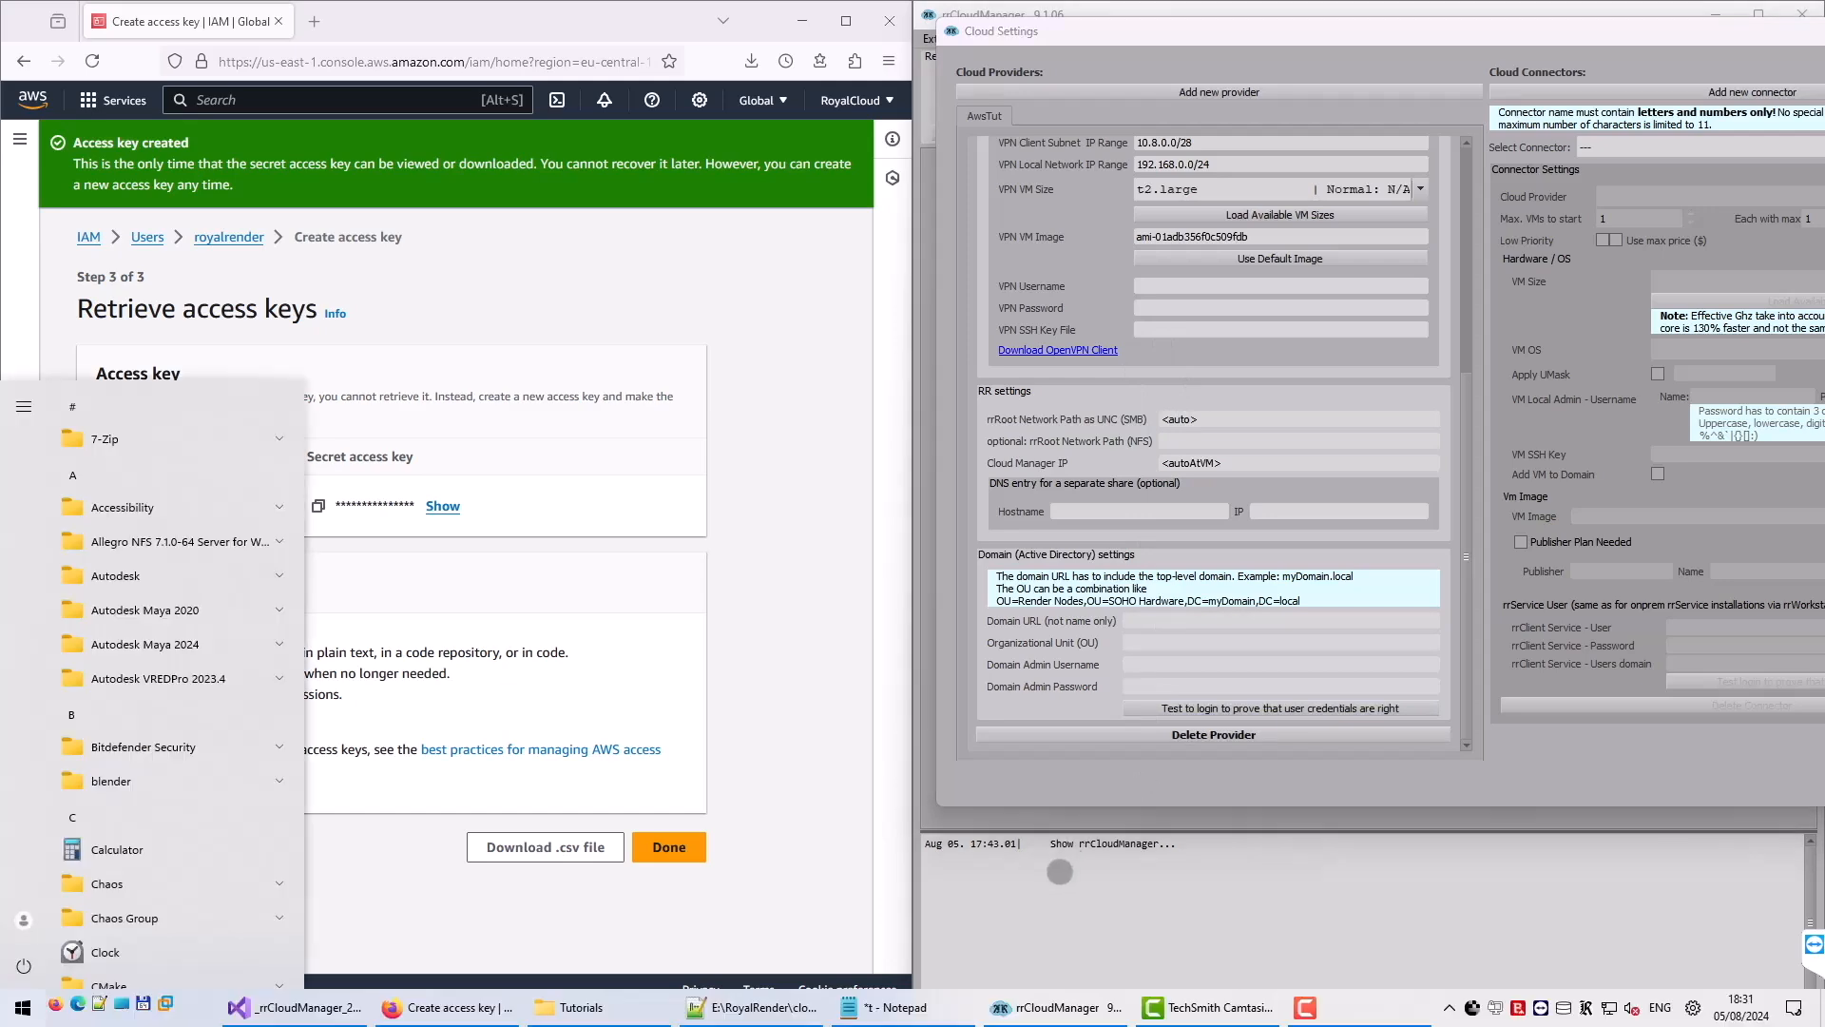
{"action": "left_click", "coordinate": [609, 1013]}
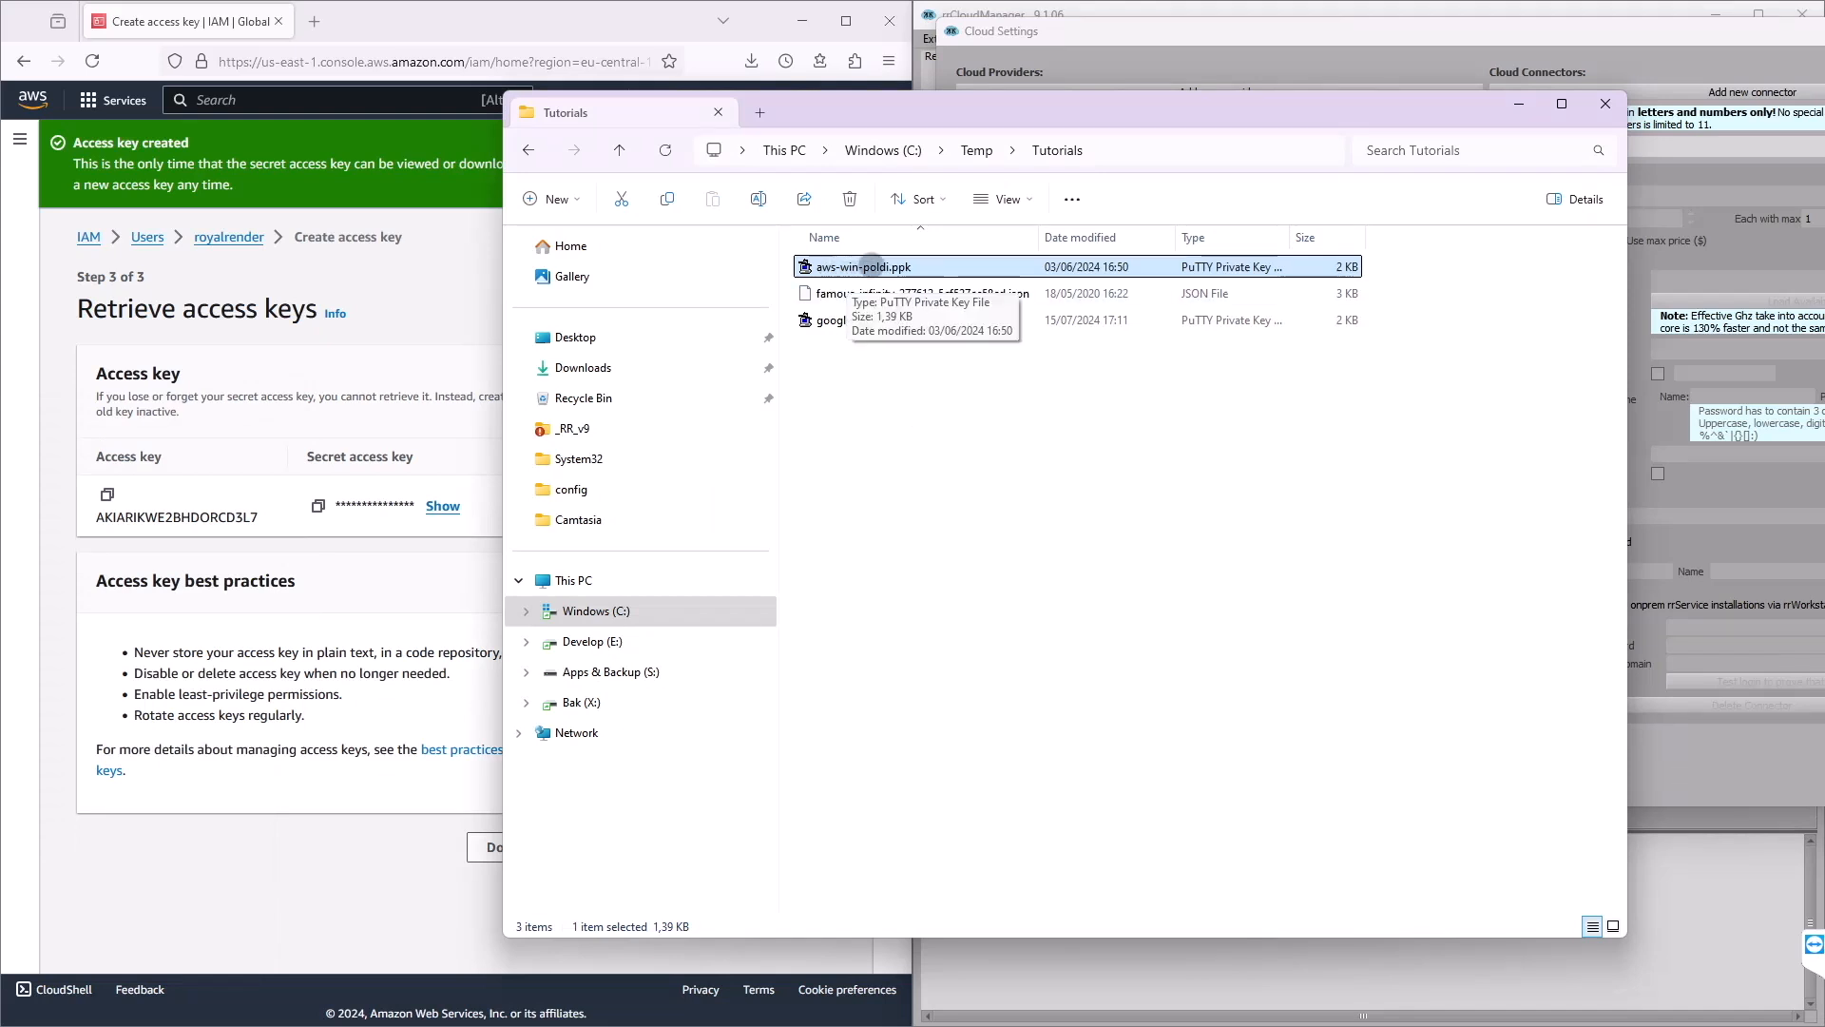
{"action": "right_click", "coordinate": [871, 268]}
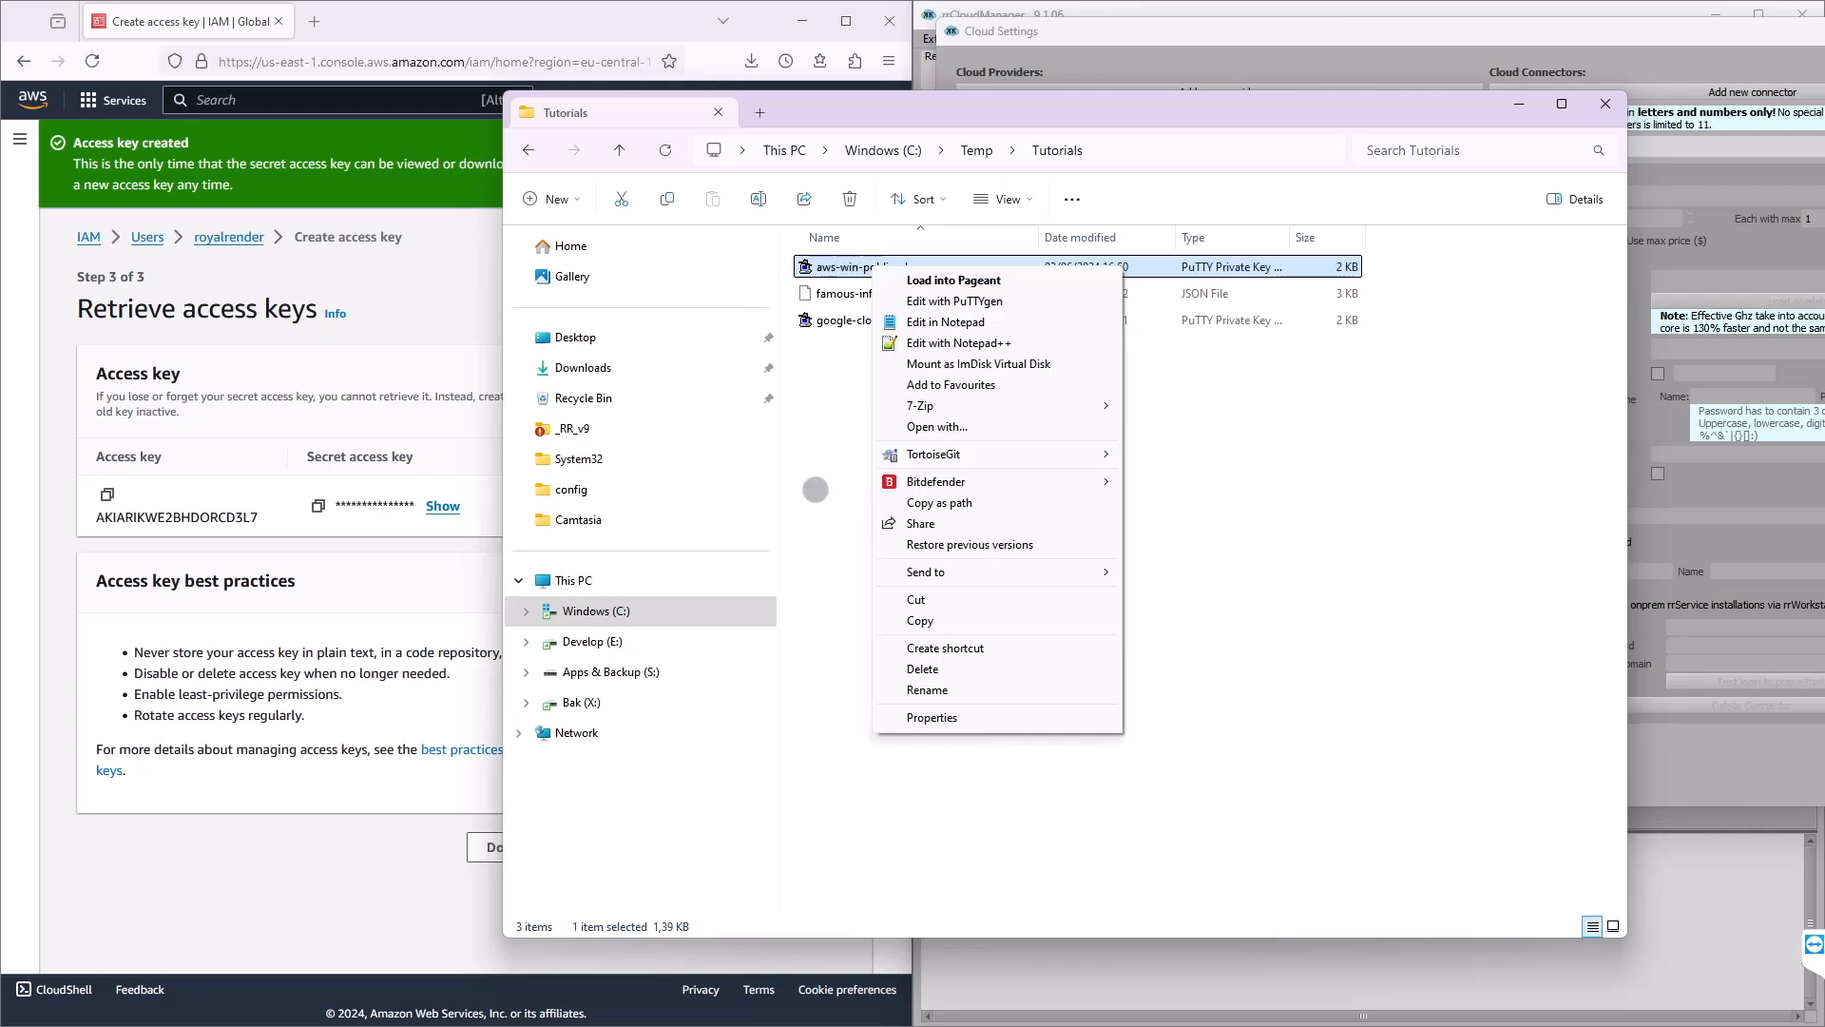
{"action": "left_click", "coordinate": [825, 496]}
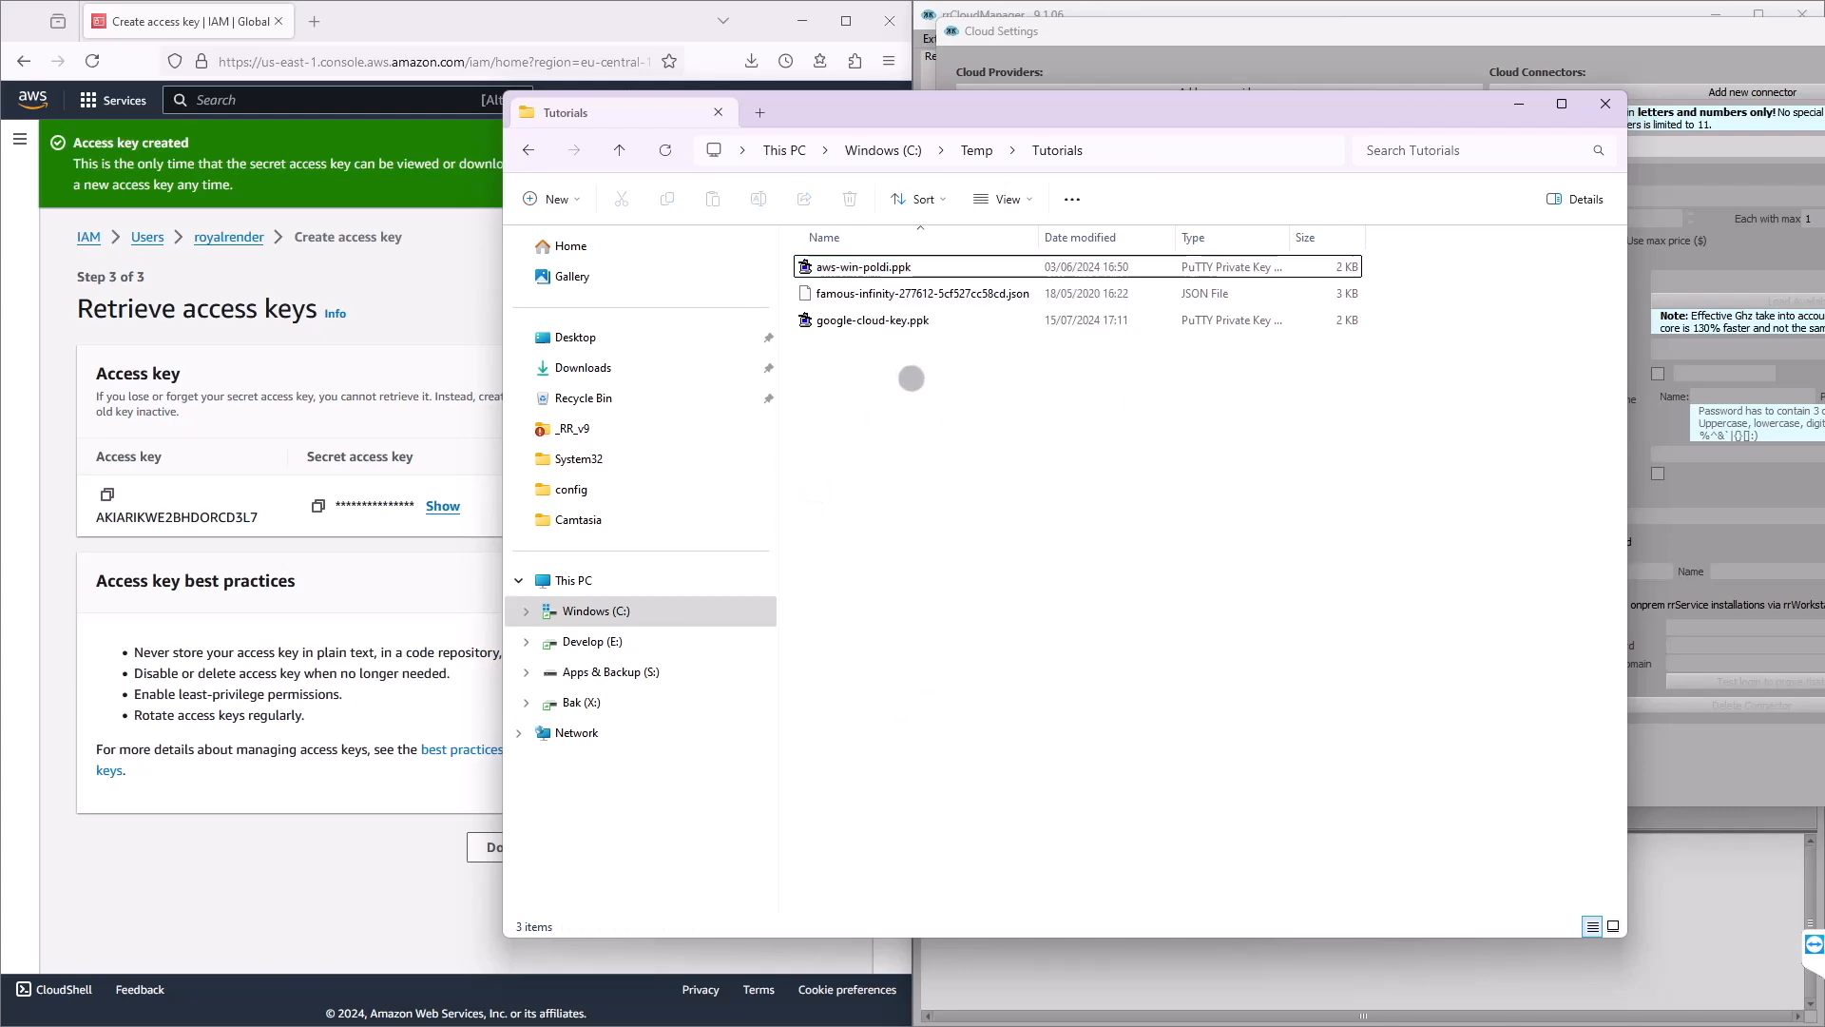
{"action": "right_click", "coordinate": [895, 267]}
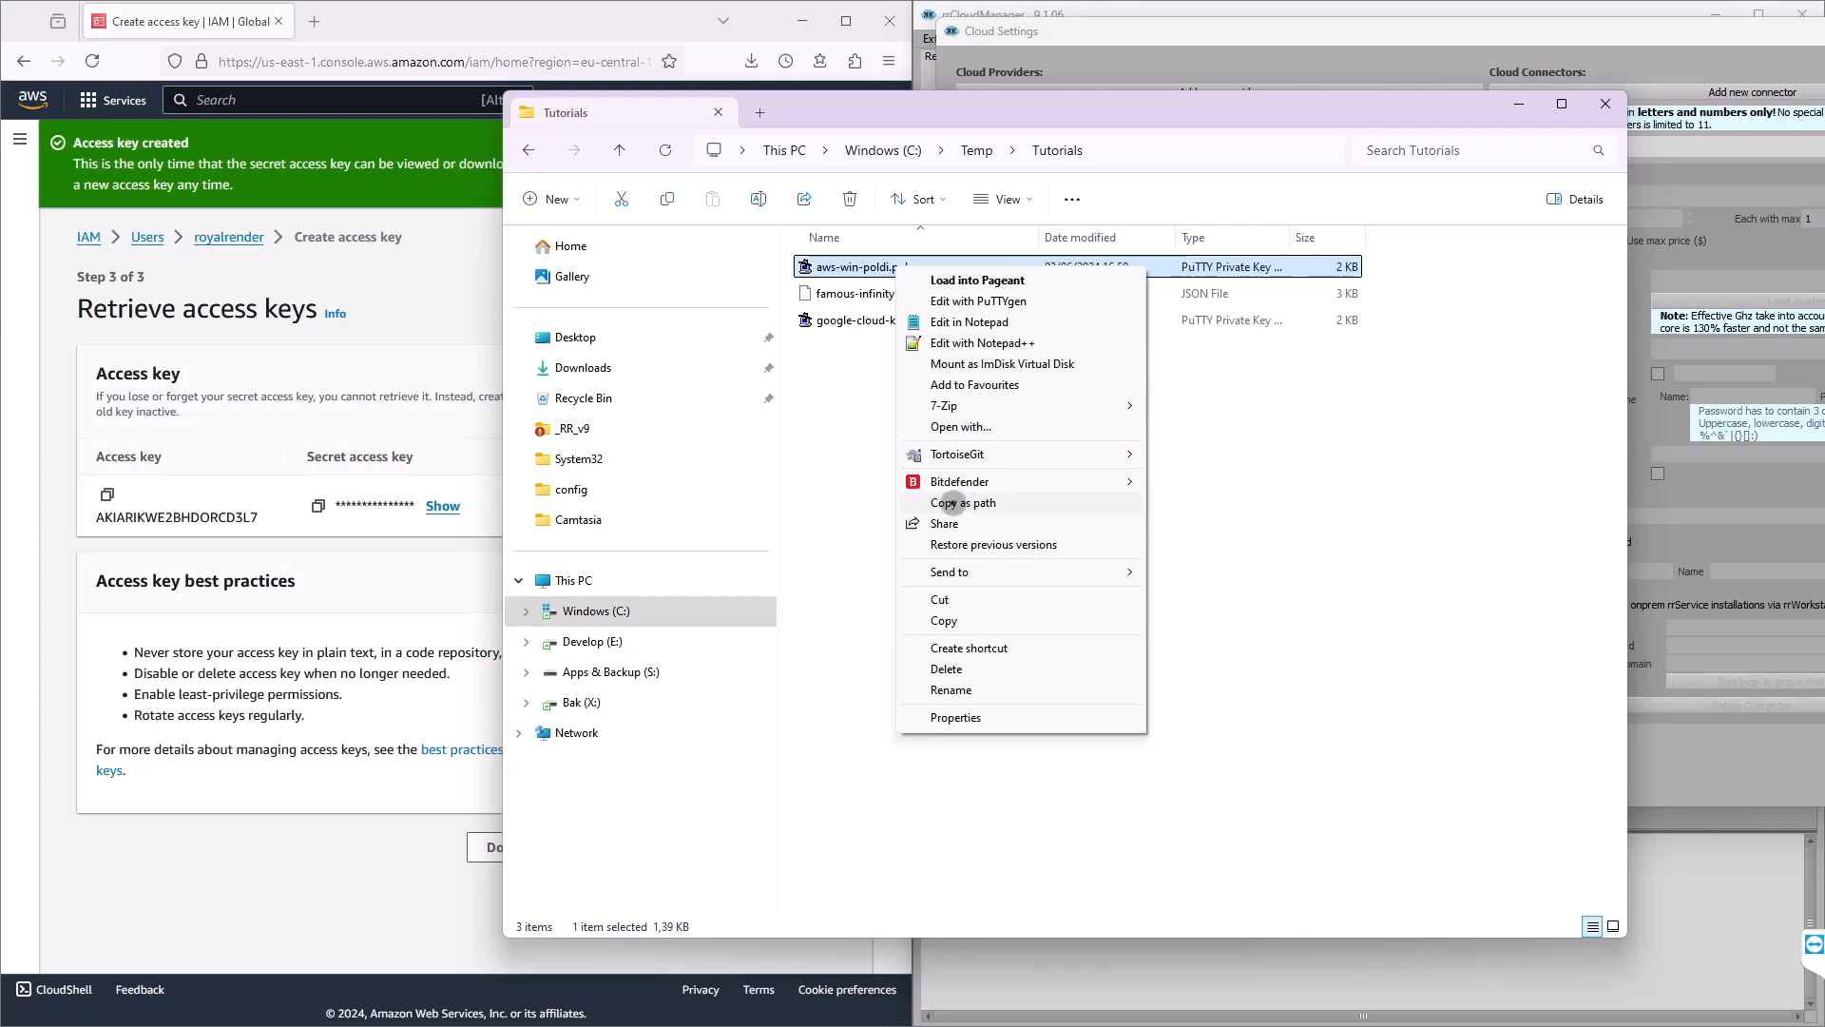
{"action": "left_click", "coordinate": [953, 502]}
{"action": "left_click", "coordinate": [1519, 105]}
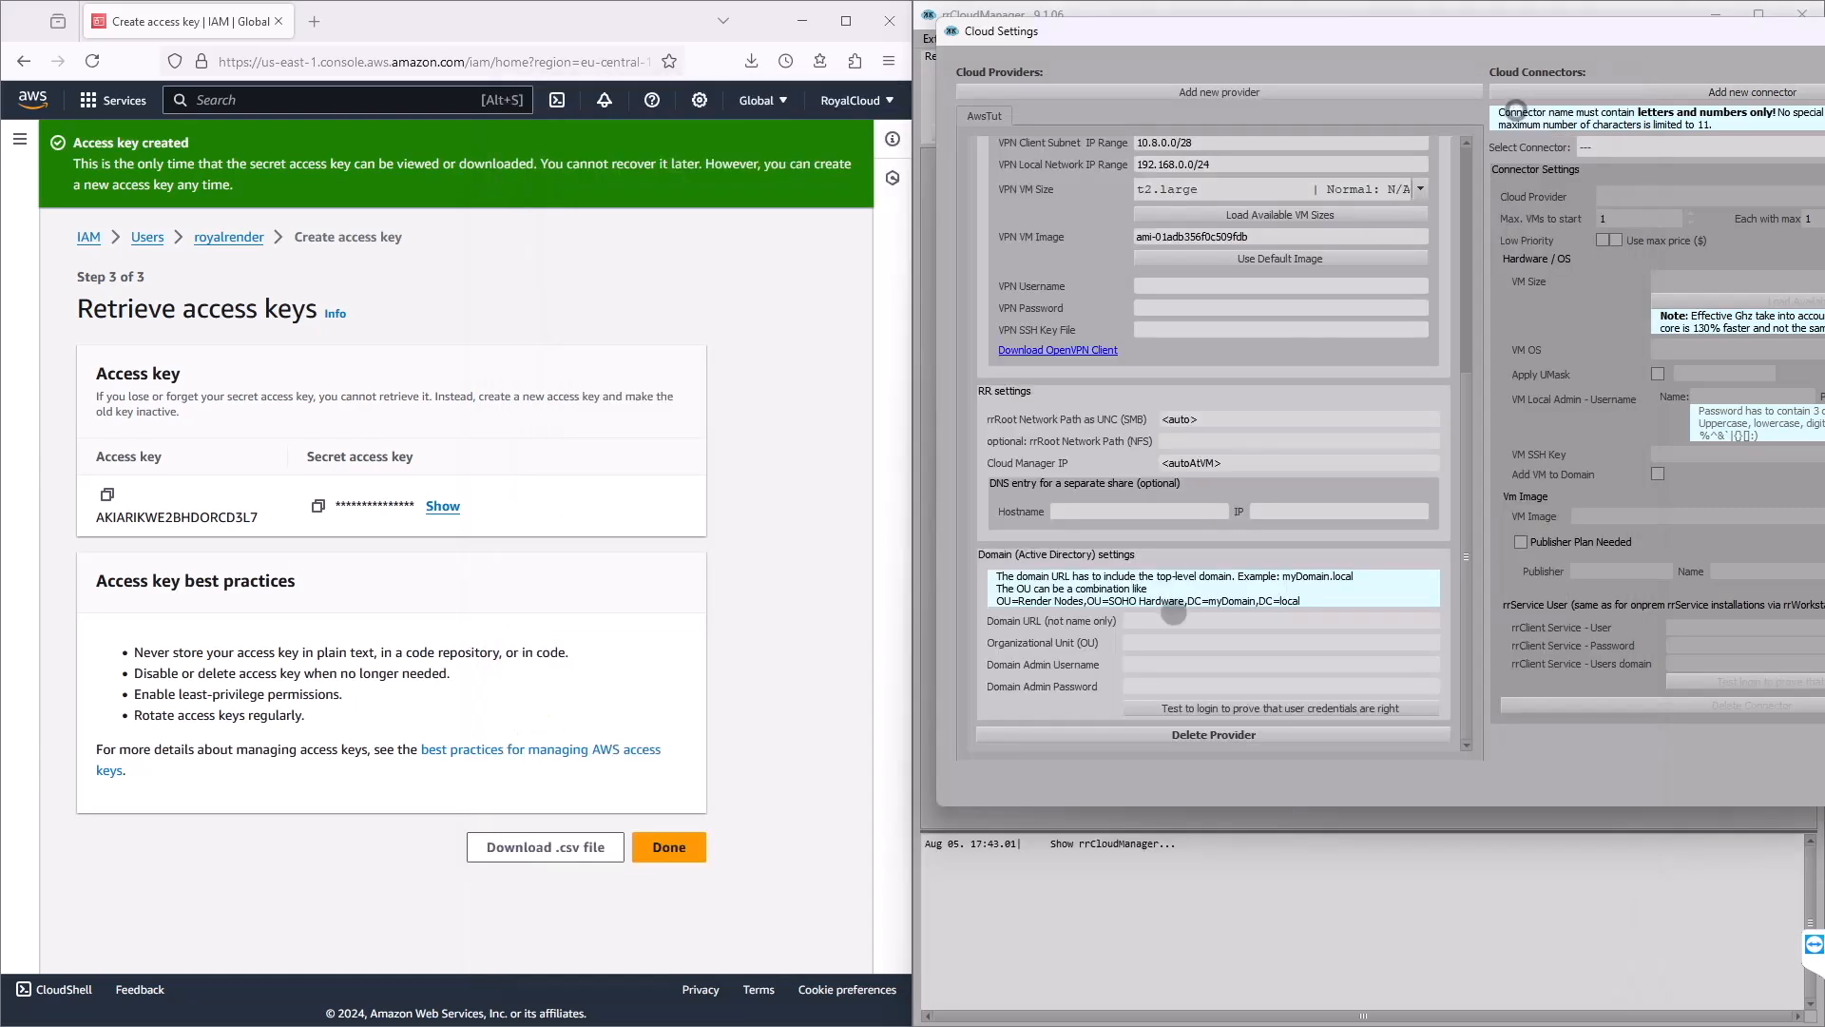
- Paste the path into VPN SSH Key File and rewrite it without quotes and with forward slashes as C:/Temp/Tutorials/aws-win-poldi.ppk
{"action": "left_click", "coordinate": [1136, 329]}
{"action": "key", "text": "ctrl+v"}
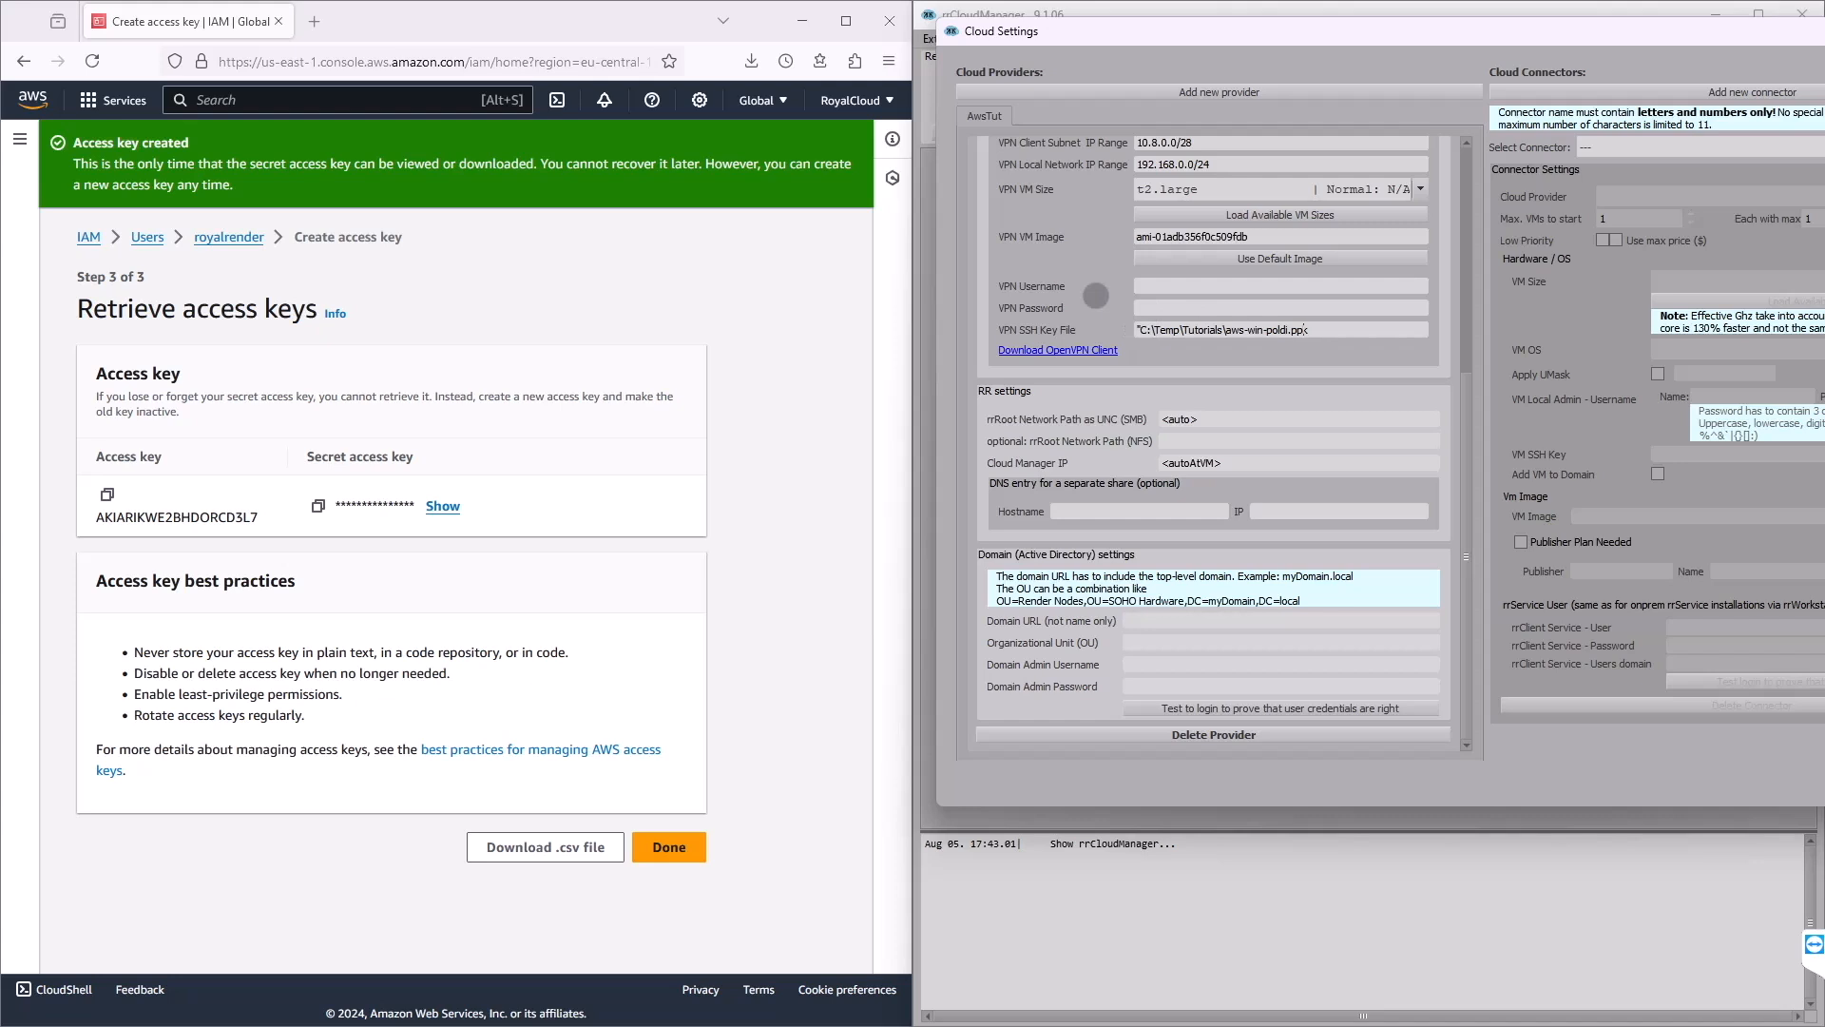
{"action": "key", "text": "Delete"}
{"action": "key", "text": "Delete"}
{"action": "type", "text": "/"}
{"action": "key", "text": "Delete"}
{"action": "type", "text": "/"}
{"action": "key", "text": "Delete"}
{"action": "type", "text": "/"}
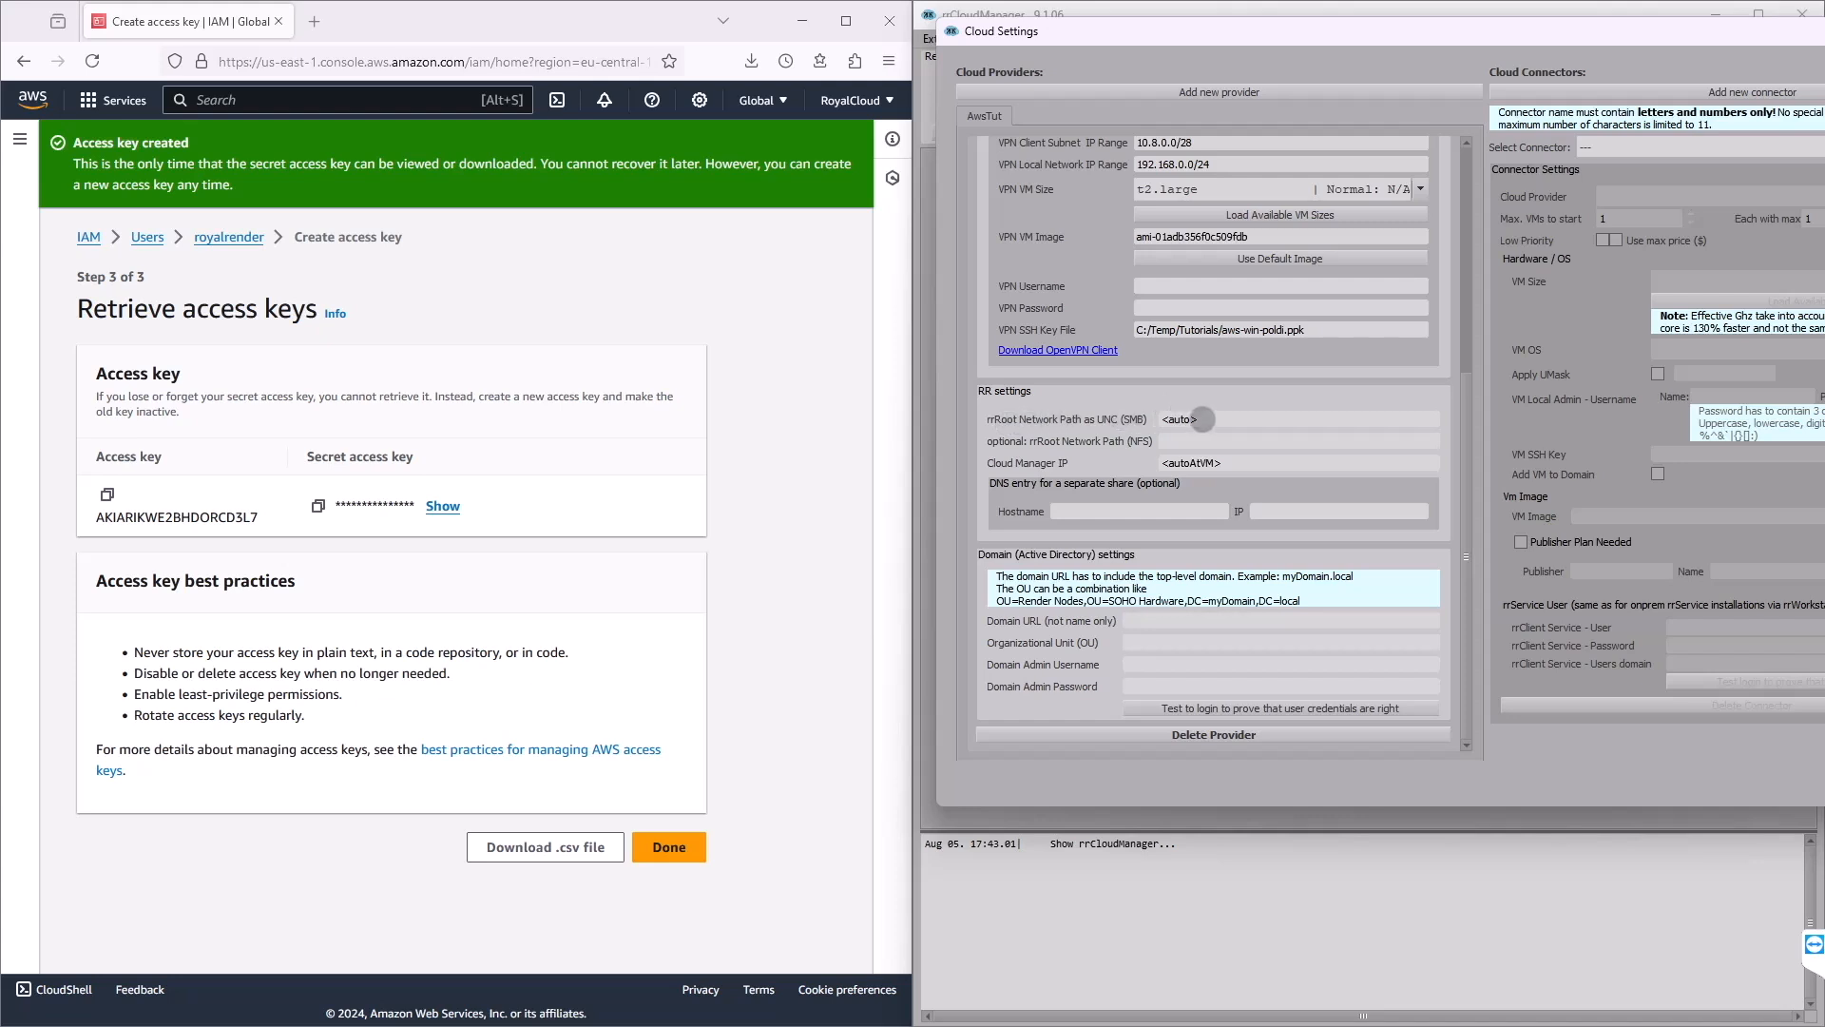
- Set the rrRoot Network Path as UNC (SMB) to //192.168.0.61/RoyalRender and the Cloud Manager IP to 192.168.0.60
{"action": "double_click", "coordinate": [1204, 419]}
{"action": "key", "text": "BackSpace"}
{"action": "type", "text": "//192.168.0.61/RoyalRender"}
{"action": "triple_click", "coordinate": [1246, 461]}
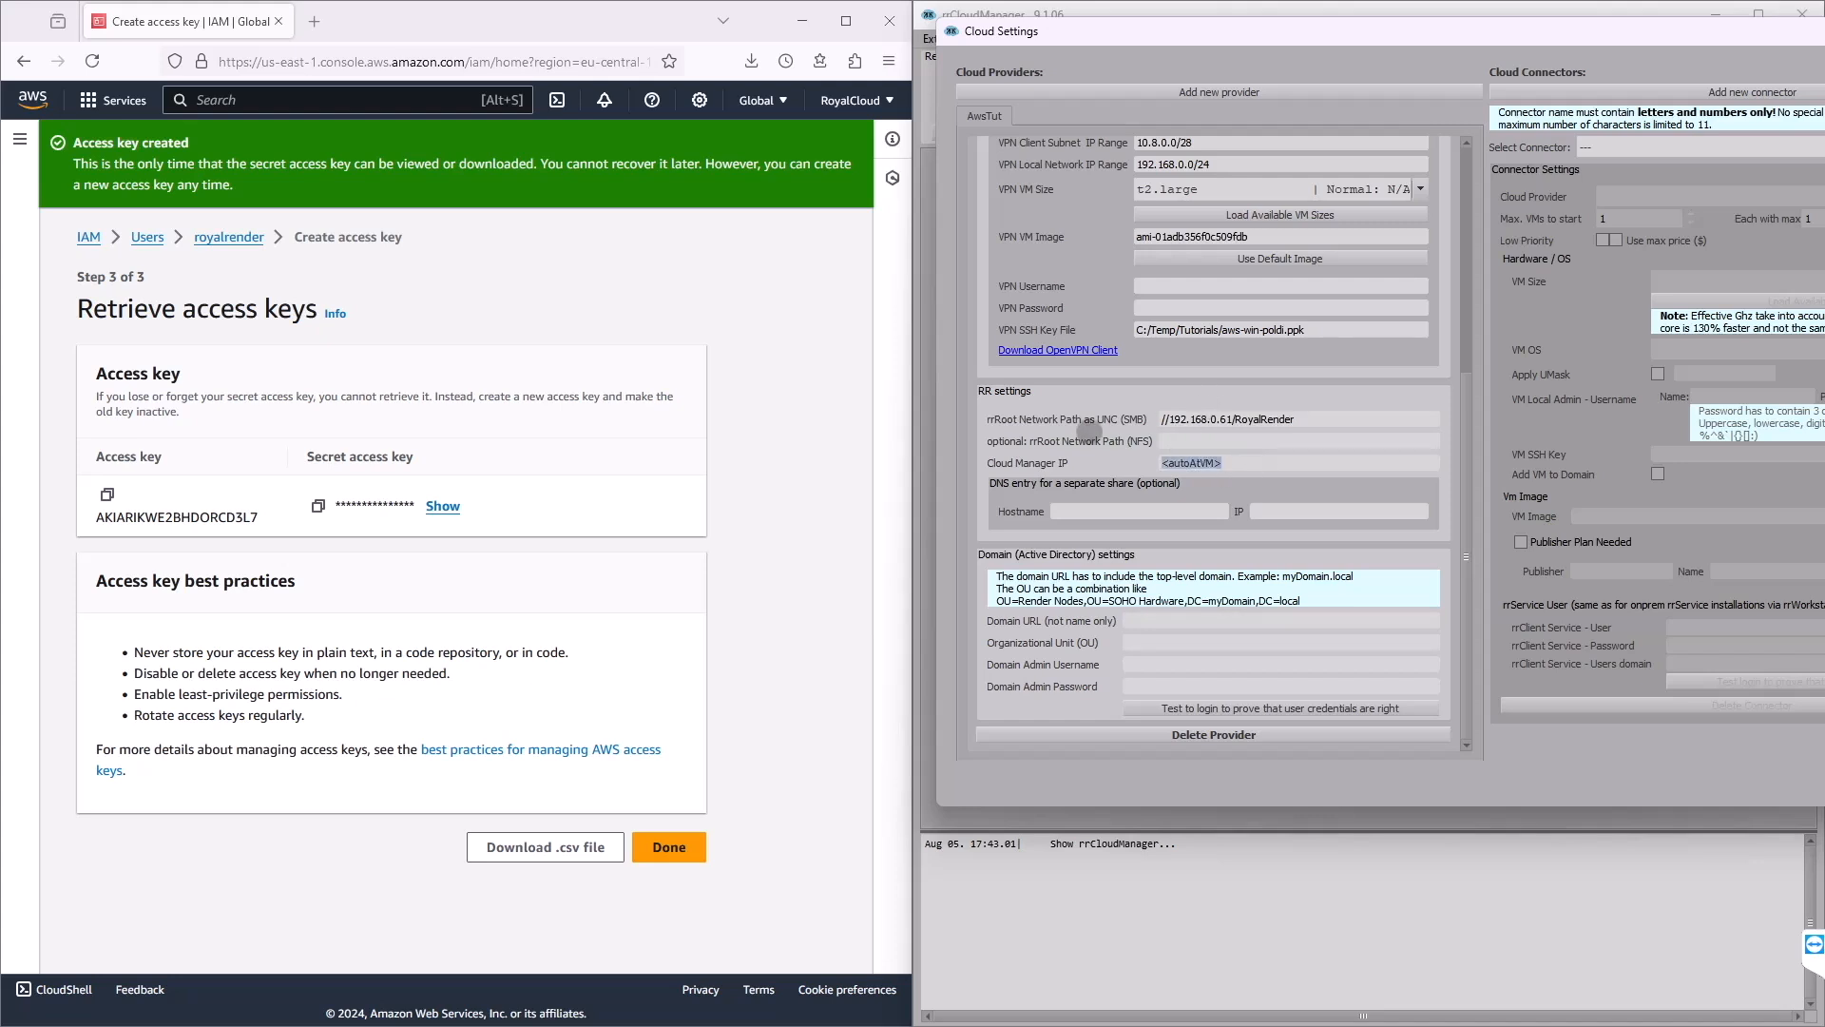
{"action": "key", "text": "Delete"}
{"action": "type", "text": "192.168.0.60"}
{"action": "left_click_drag", "start_coordinate": [1227, 463], "coordinate": [1154, 463]}
{"action": "left_click", "coordinate": [1230, 418]}
{"action": "left_click_drag", "start_coordinate": [1229, 418], "coordinate": [1168, 420]}
- Add a DNS entry for a separate share with hostname ROYALSHARE and IP 192.168.0.167
{"action": "left_click", "coordinate": [1075, 509]}
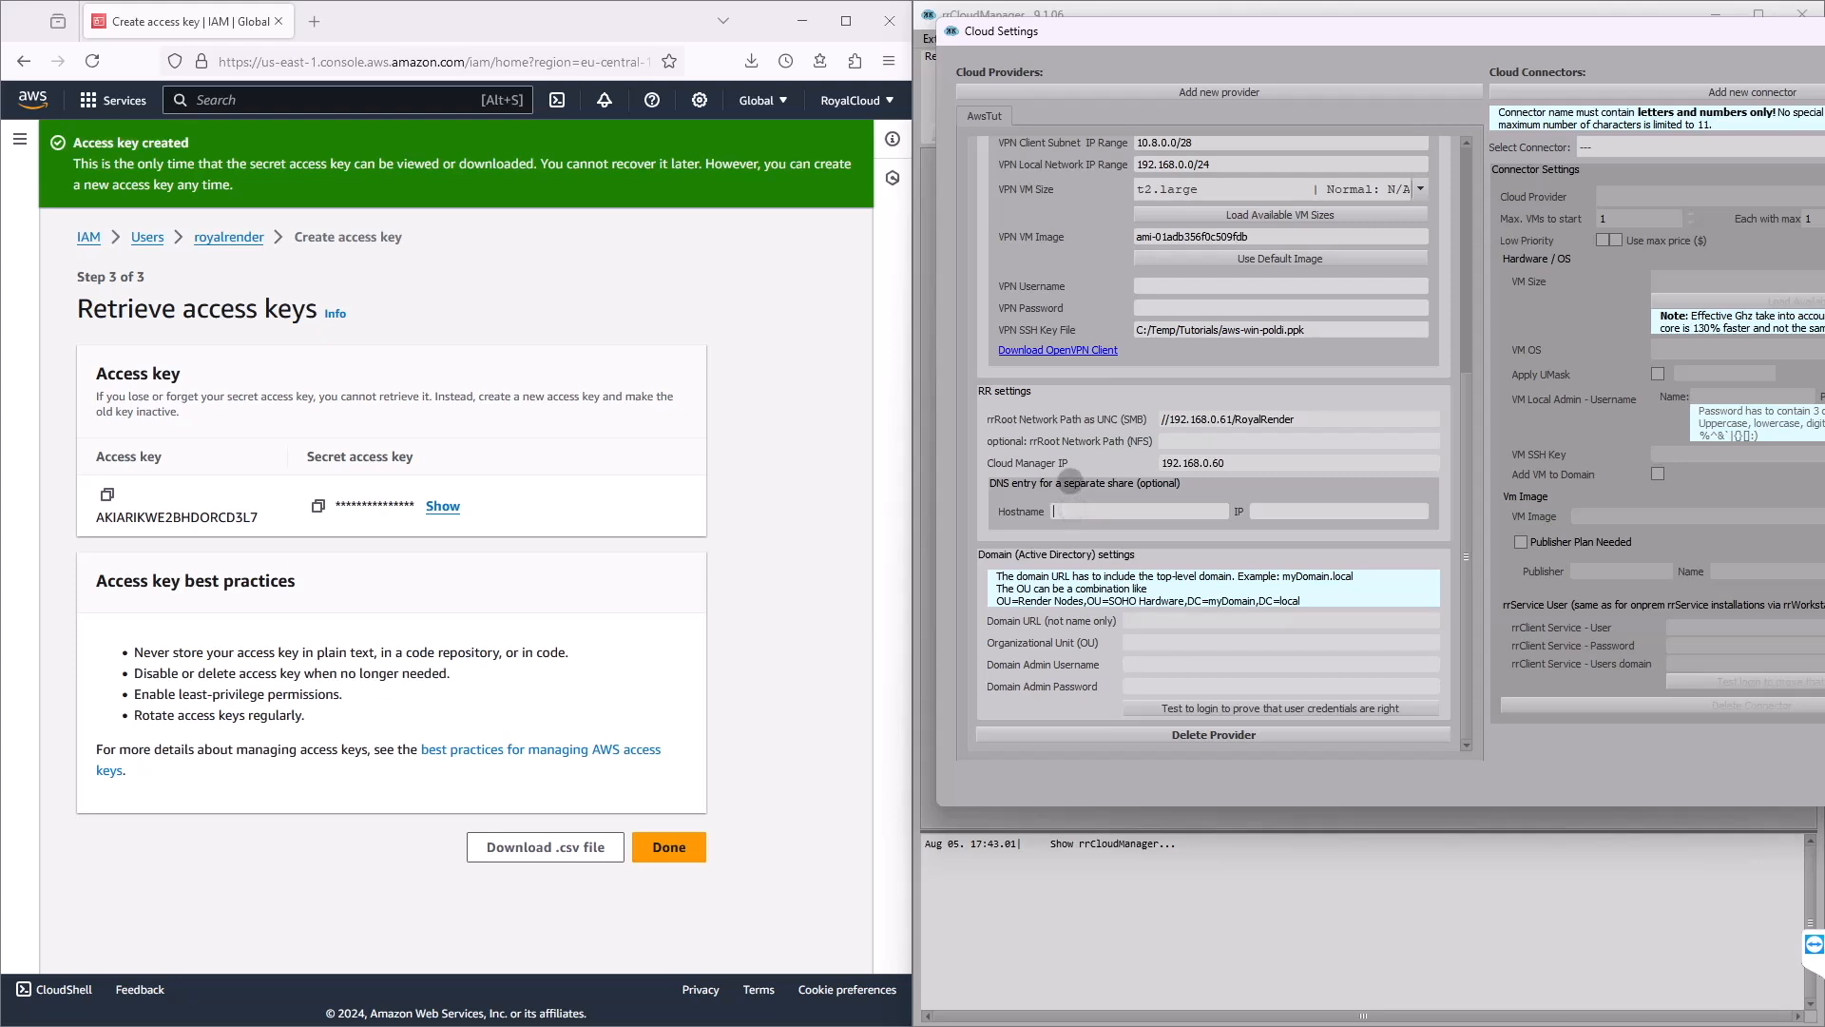
{"action": "type", "text": "ROYALSHARE"}
{"action": "left_click", "coordinate": [1257, 512]}
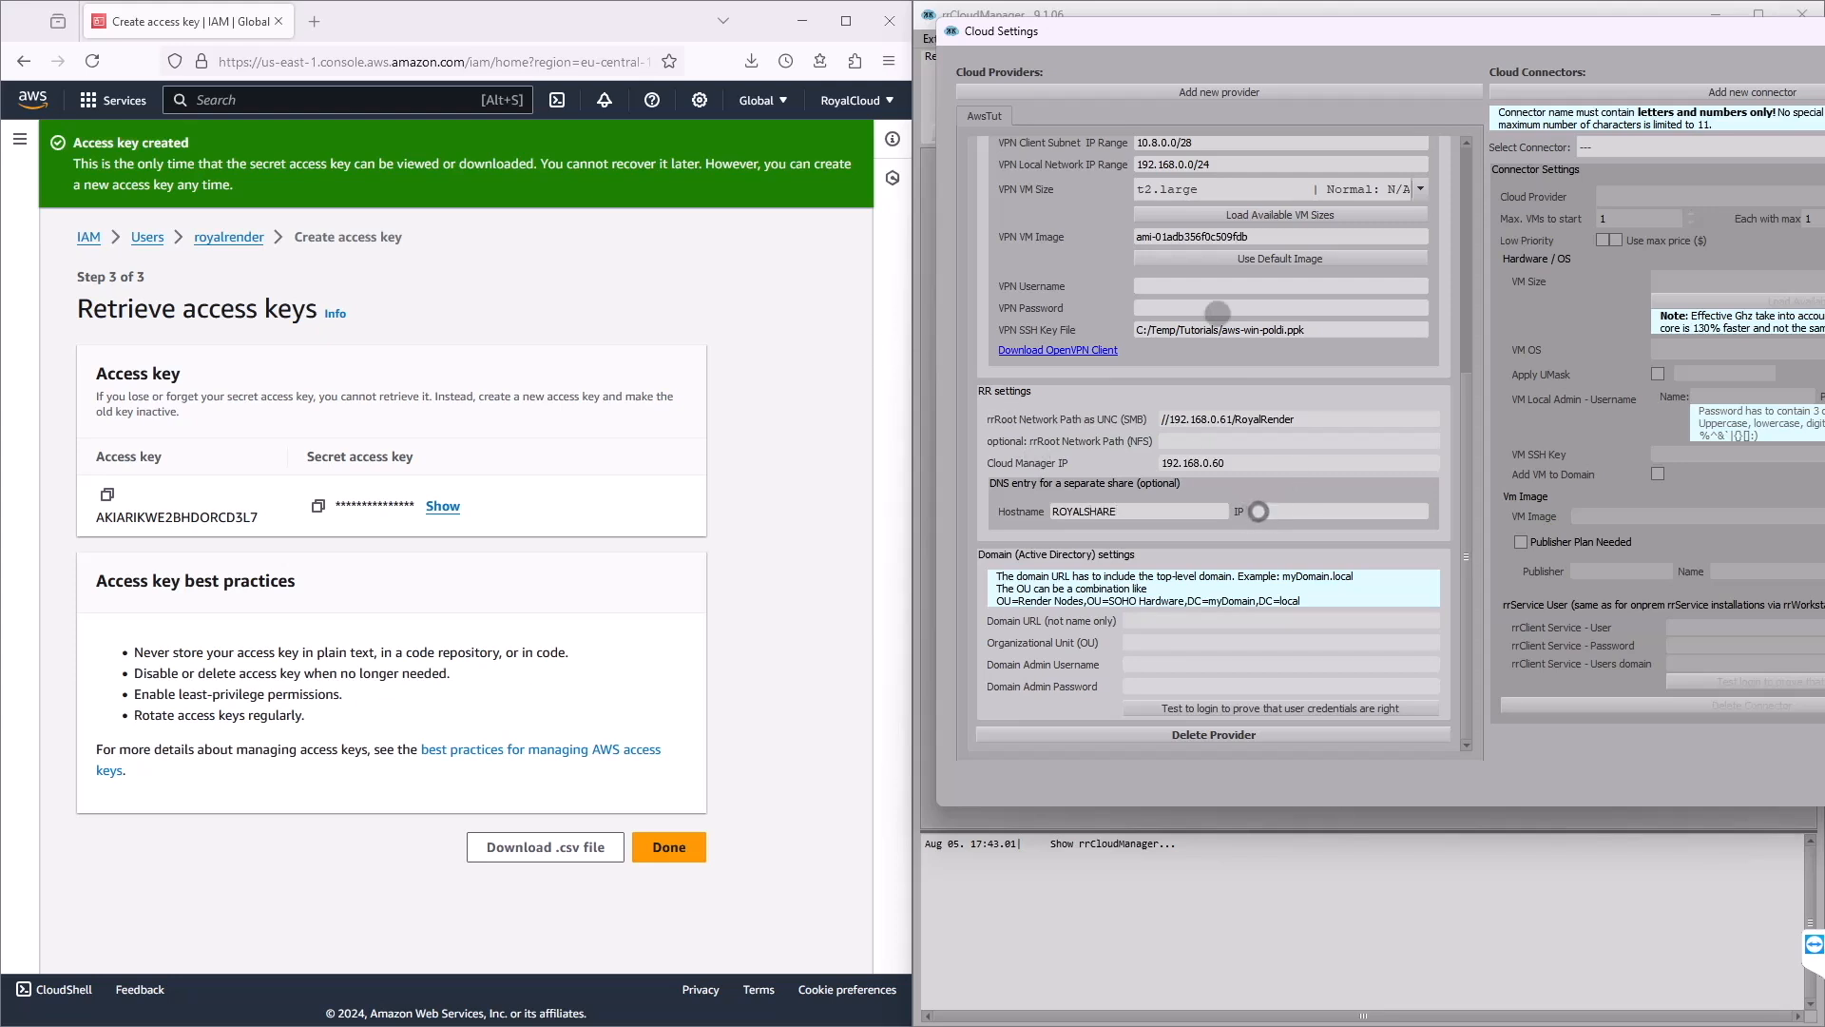
{"action": "type", "text": "192.168.0.167"}
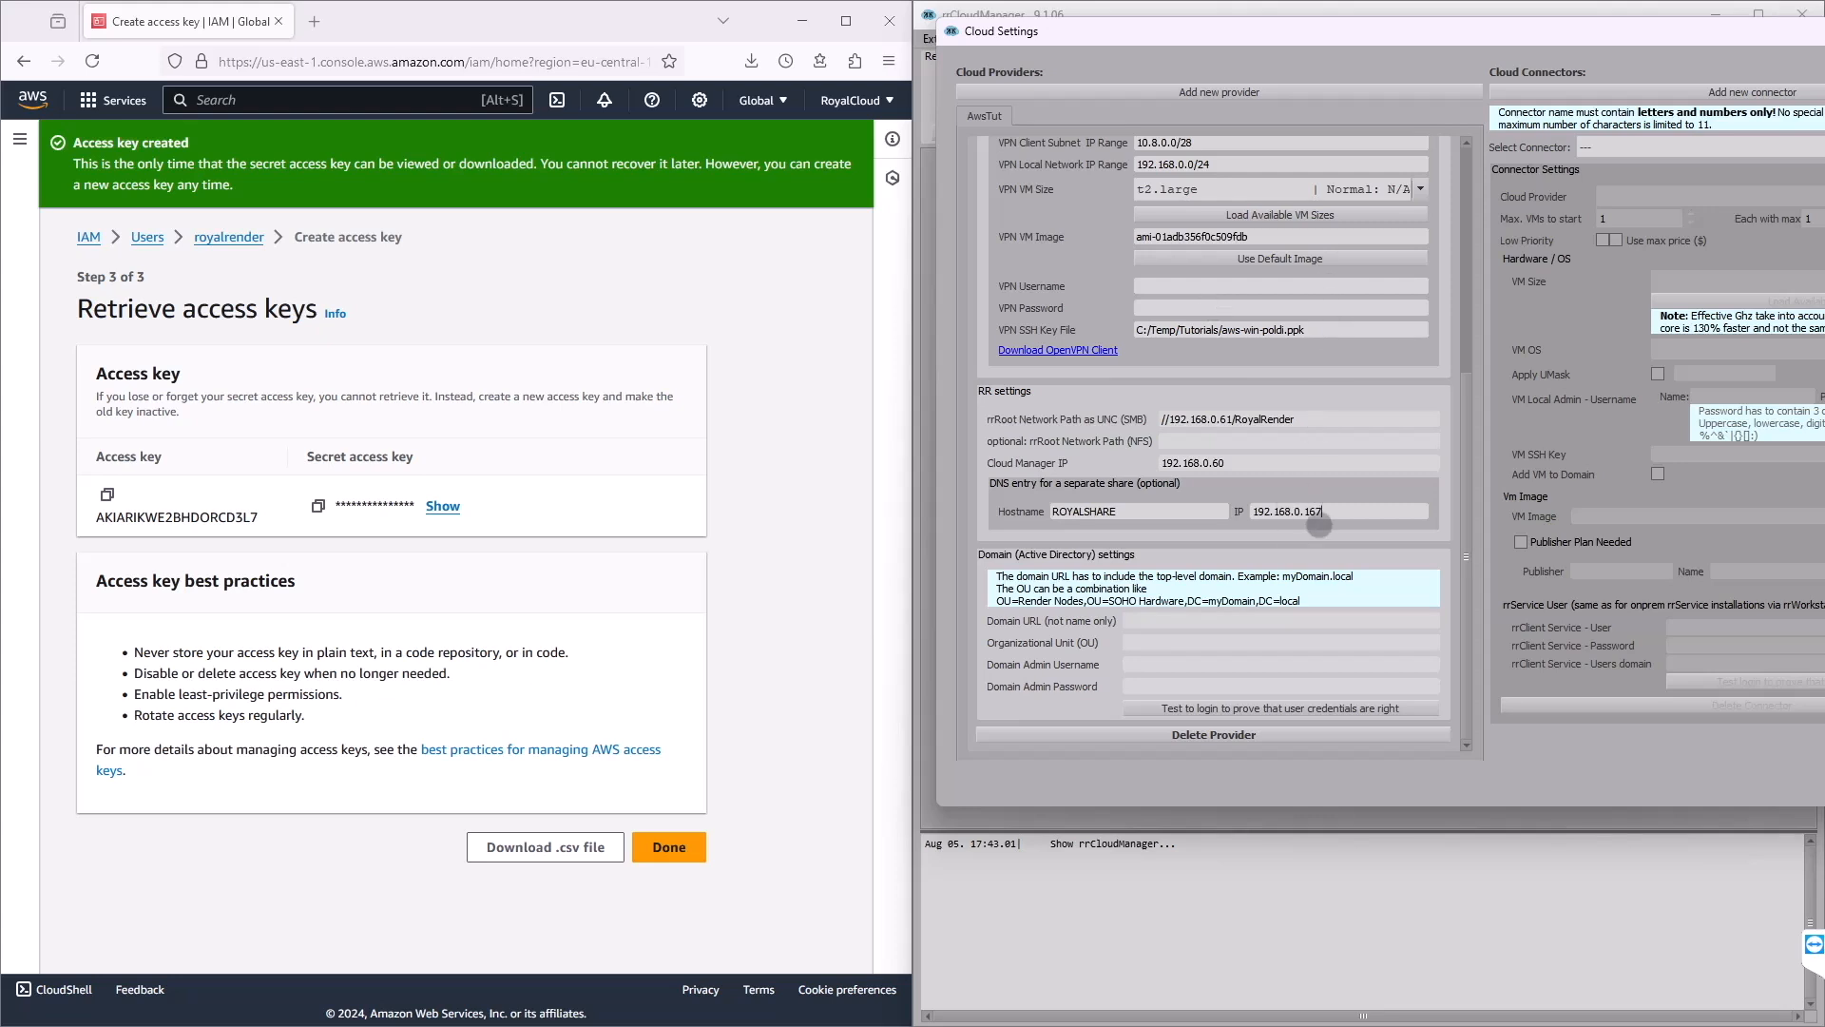